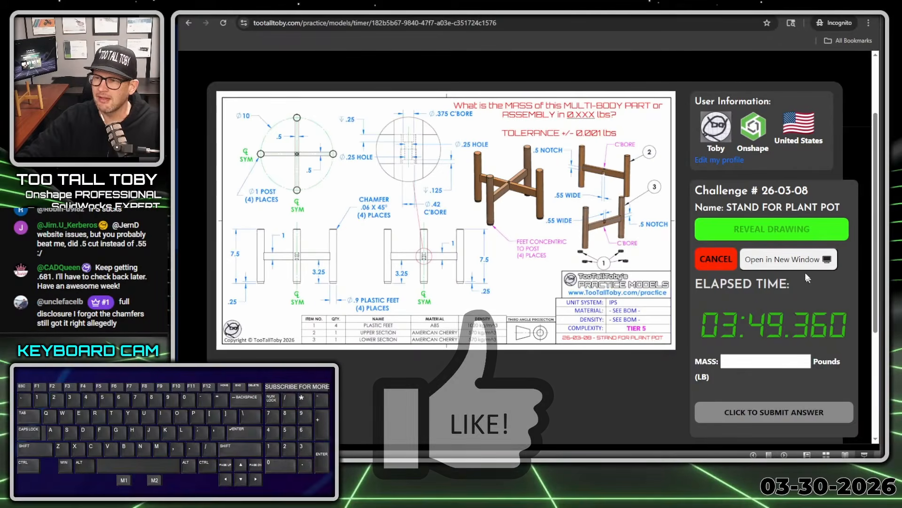
# Open the plant pot stand drawing in its own window, resize it and move it off to a second monitor
pyautogui.click(794, 259)
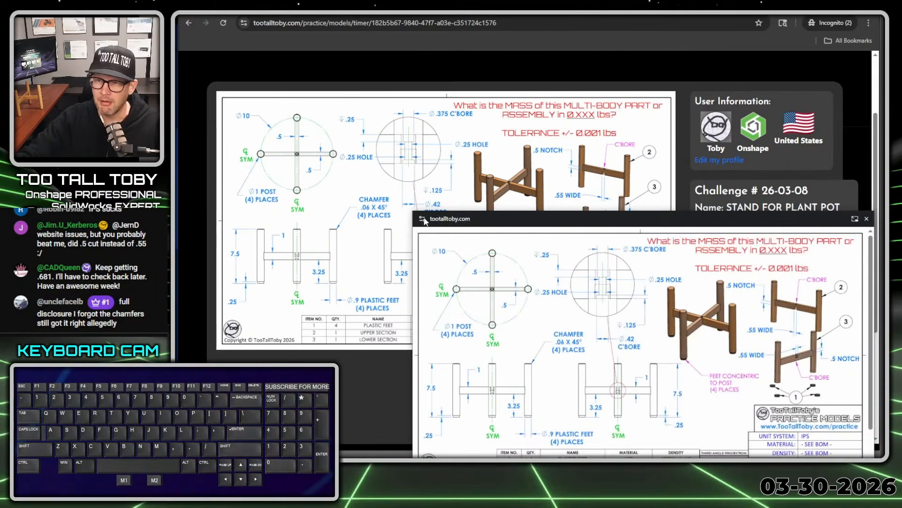
pyautogui.moveTo(407, 210)
pyautogui.mouseDown()
pyautogui.moveTo(179, 53)
pyautogui.moveTo(180, 34)
pyautogui.mouseUp()
pyautogui.moveTo(268, 84); pyautogui.dragTo(885, 71)
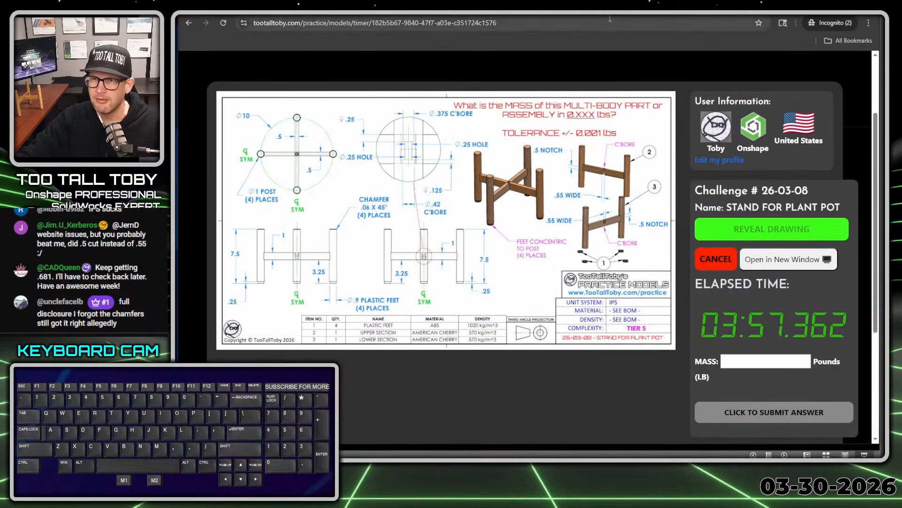
# Arrange the challenge timer window and the Onshape documents window side by side, keeping the timer and mass field in view
pyautogui.moveTo(705, 6); pyautogui.dragTo(217, 17)
pyautogui.scroll(-2, 241, 258)
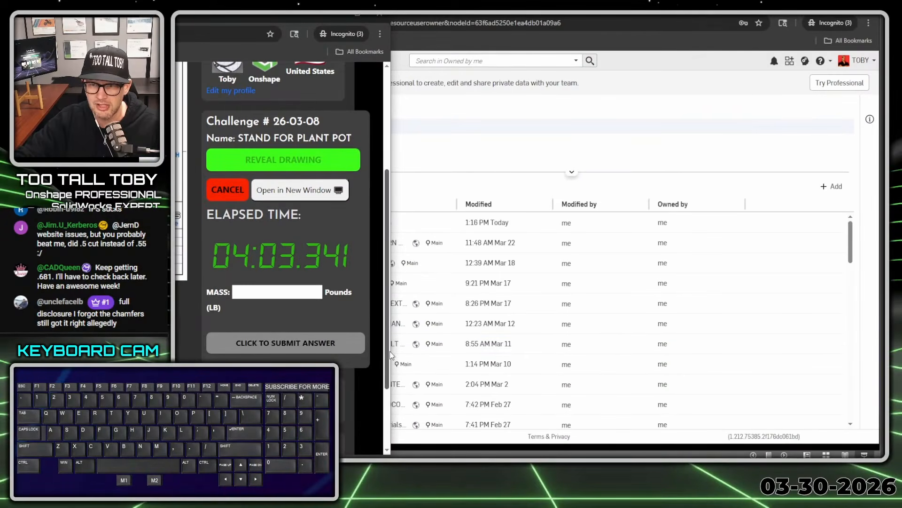
pyautogui.moveTo(391, 355); pyautogui.dragTo(355, 349)
pyautogui.click(524, 14)
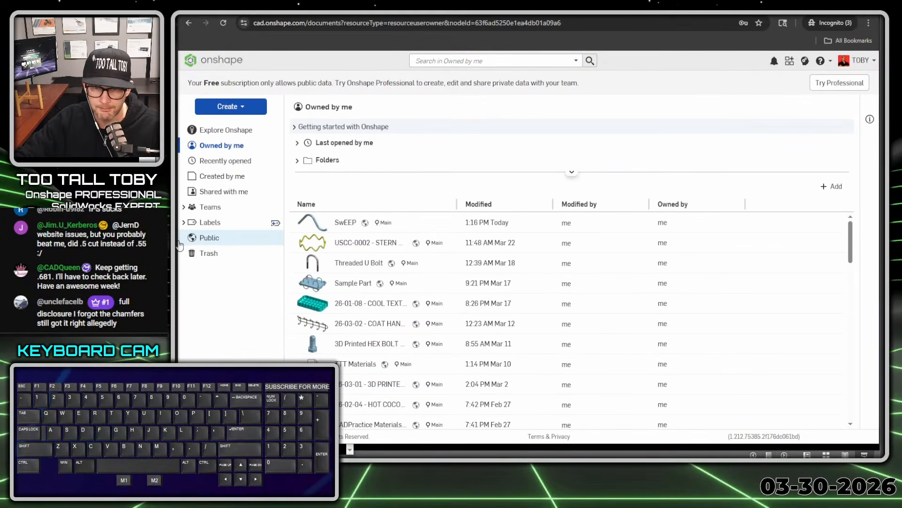
pyautogui.moveTo(180, 241); pyautogui.dragTo(332, 241)
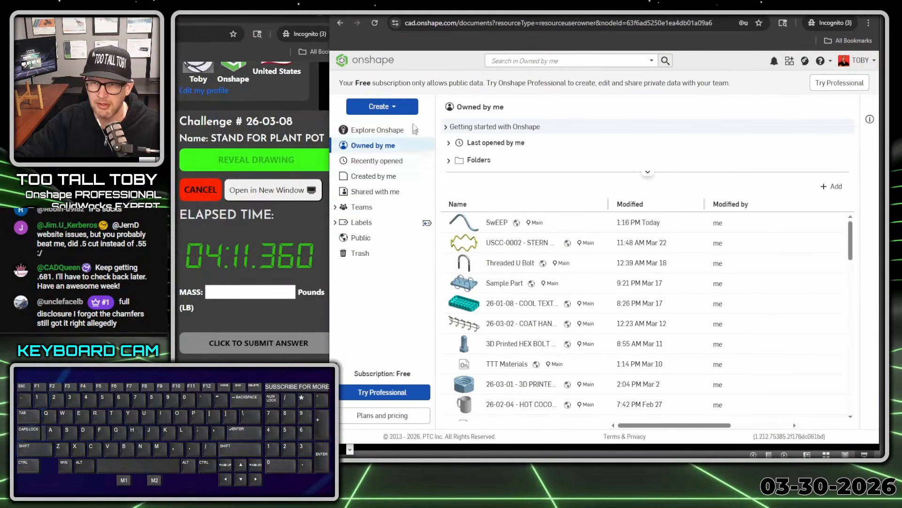
# Create a new public document named "26-03-08 - STAND FOR PLANT POT"
pyautogui.click(403, 108)
pyautogui.click(381, 125)
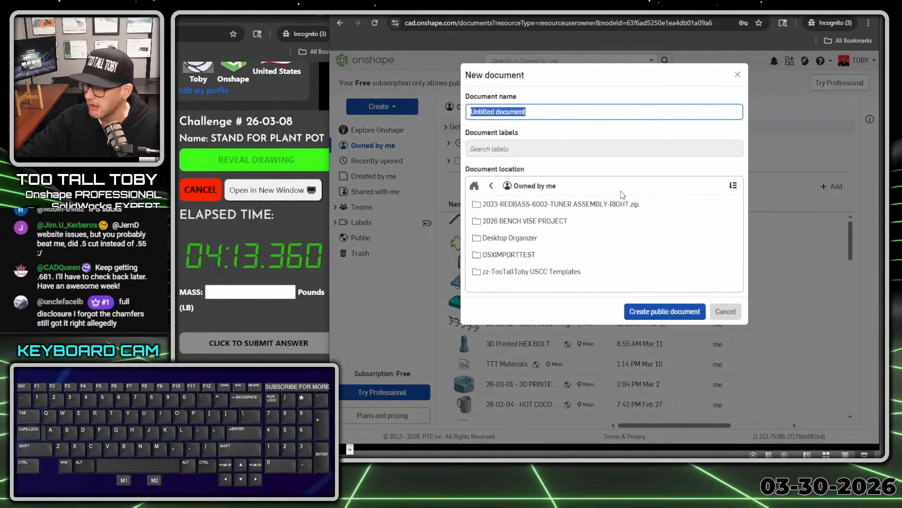
pyautogui.write('26-03-08 ')
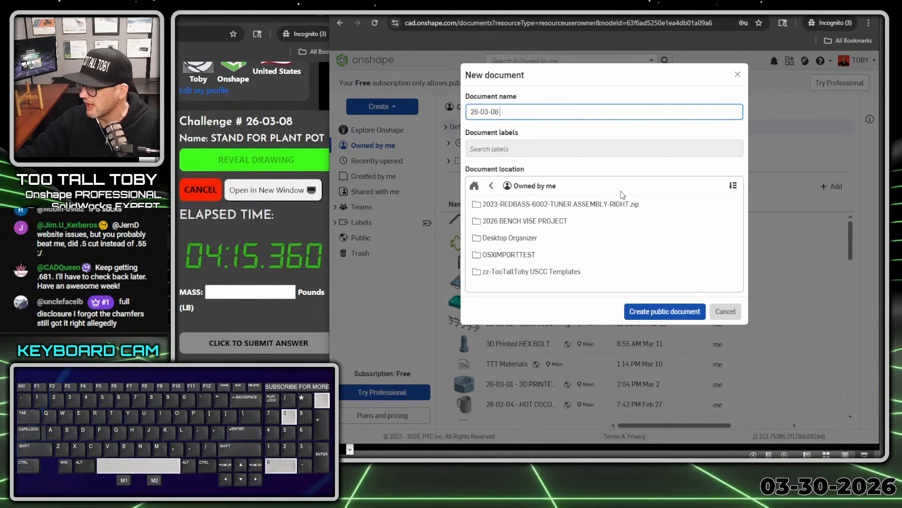
pyautogui.write('- STAND FOR ')
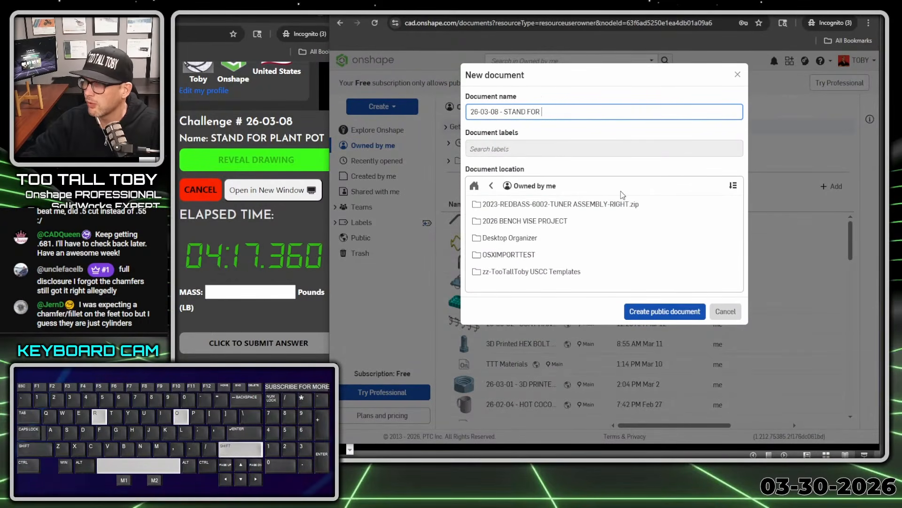
pyautogui.write('PLANT POT')
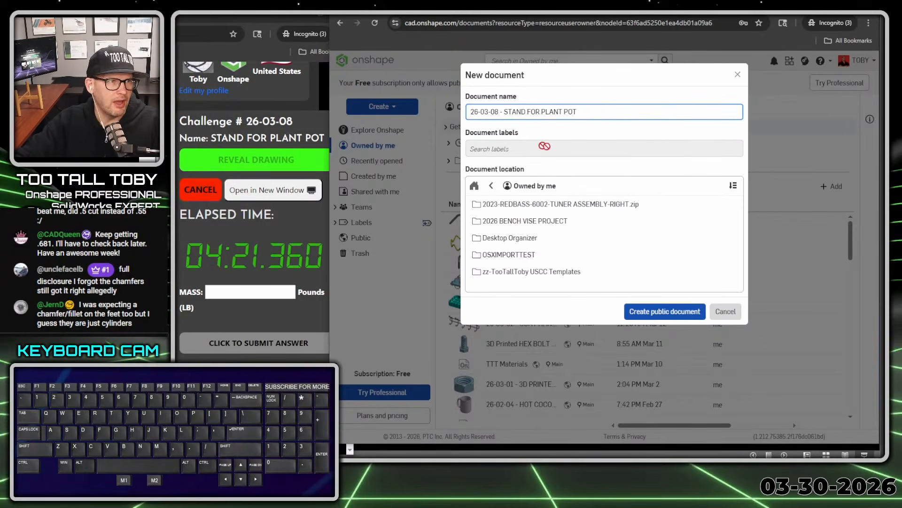
pyautogui.click(652, 317)
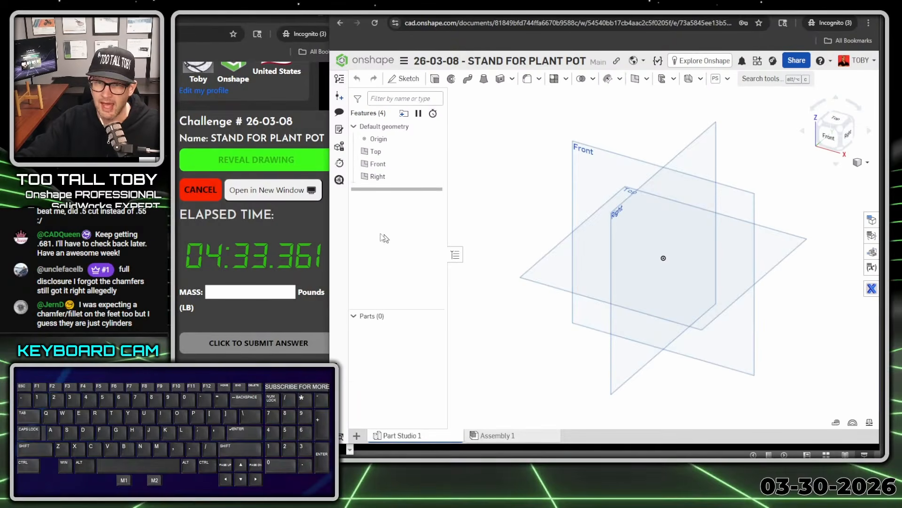
# Reduce the timer page's zoom and shift its window so the challenge details fit beside the Onshape window
pyautogui.keyDown('ctrl'); pyautogui.scroll(-2, 258, 235); pyautogui.keyUp('ctrl')
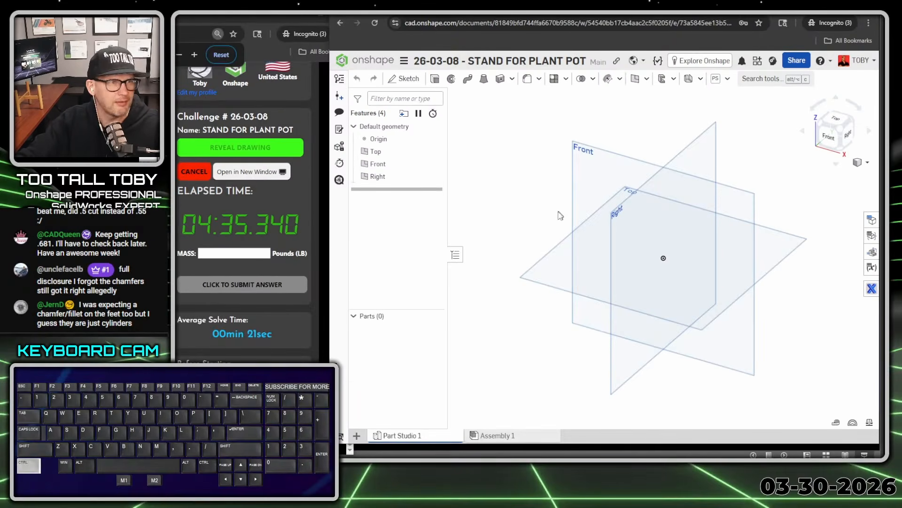
pyautogui.click(241, 223)
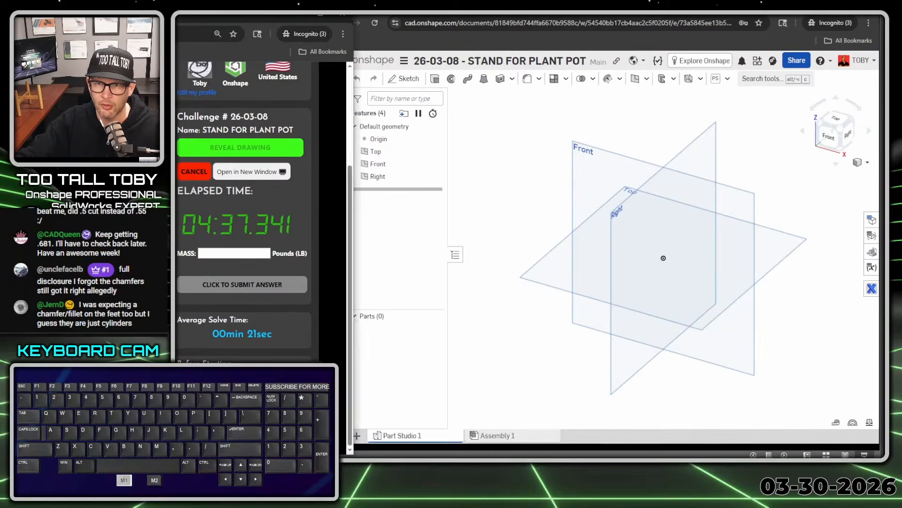
pyautogui.click(468, 123)
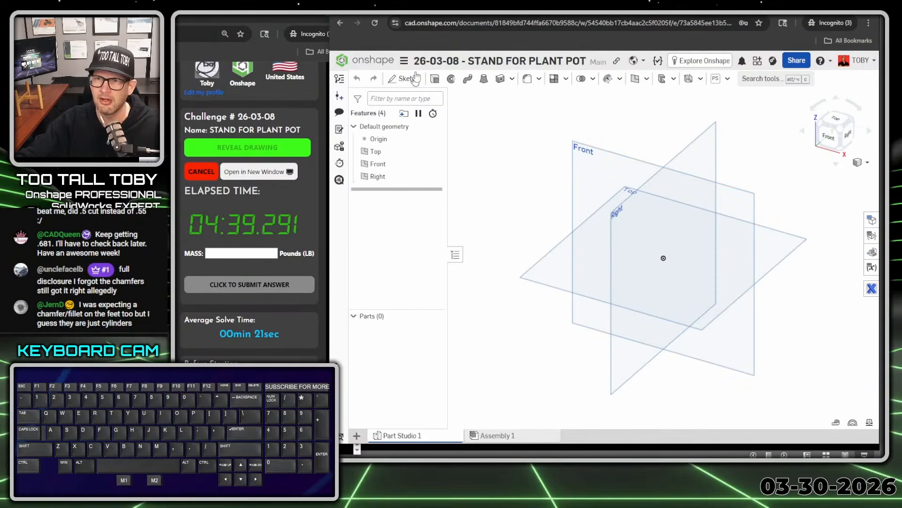
# Set the workspace's default length unit to Inch and its default mass unit to Pound
pyautogui.click(403, 60)
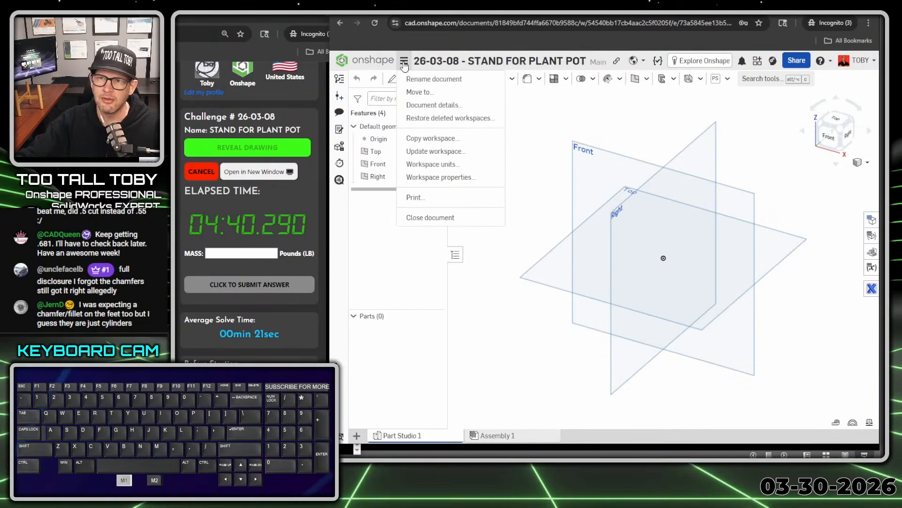
pyautogui.click(431, 164)
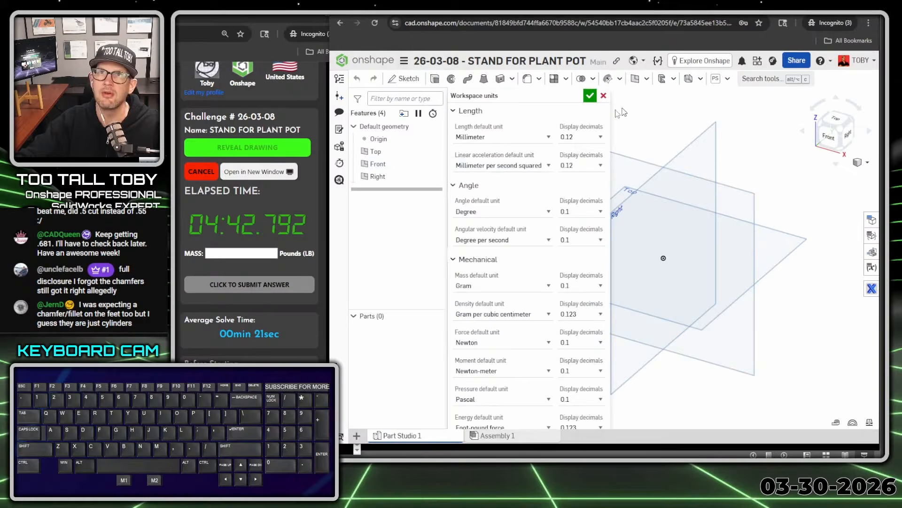
pyautogui.click(502, 139)
pyautogui.click(482, 178)
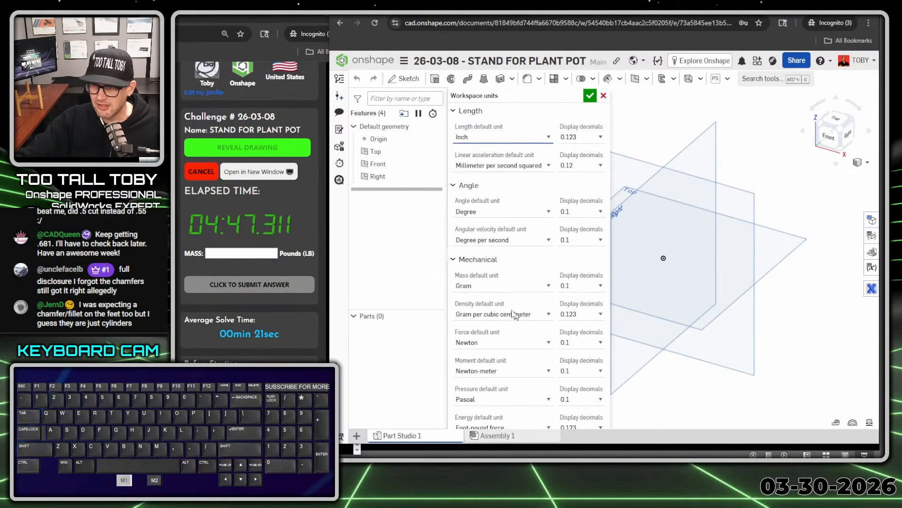
pyautogui.click(497, 287)
pyautogui.click(498, 337)
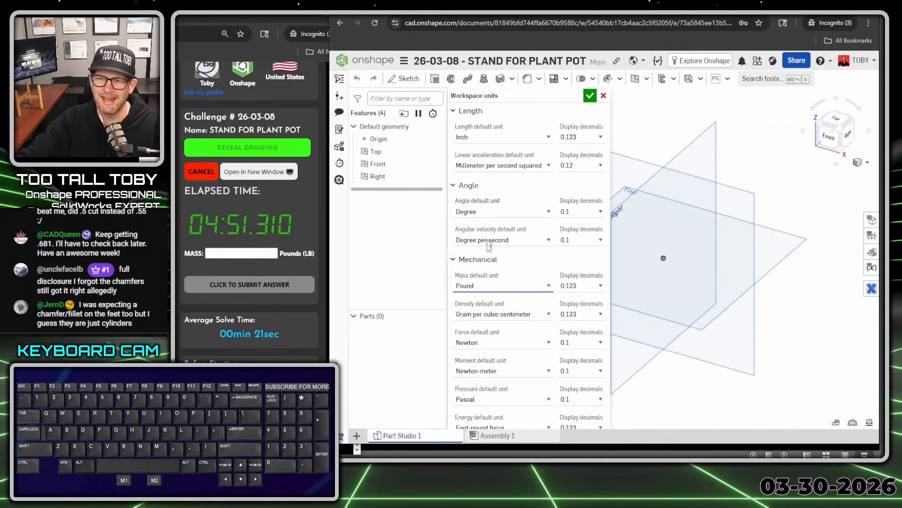
pyautogui.click(591, 96)
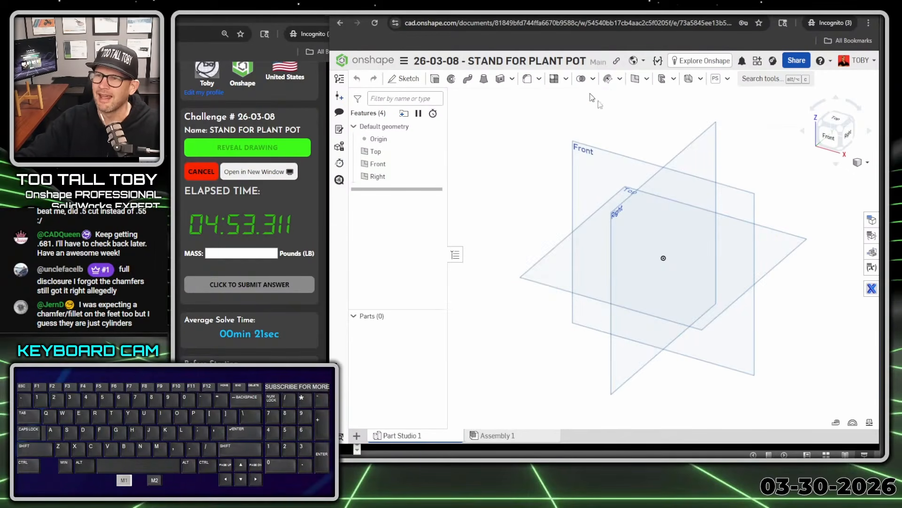
# Start a sketch on the Top plane and draw a 10 in diameter circle centred on the origin
pyautogui.click(534, 266)
pyautogui.rightClick(546, 269)
pyautogui.click(559, 262)
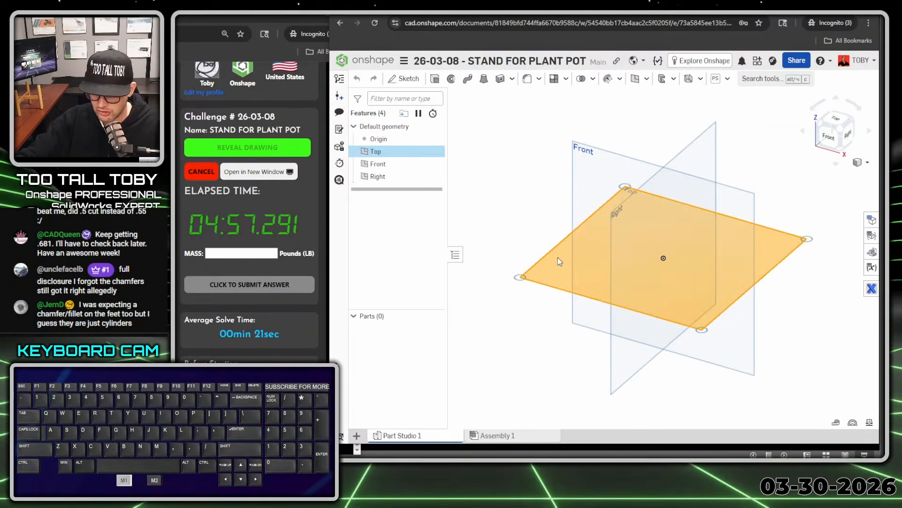
pyautogui.press('s')
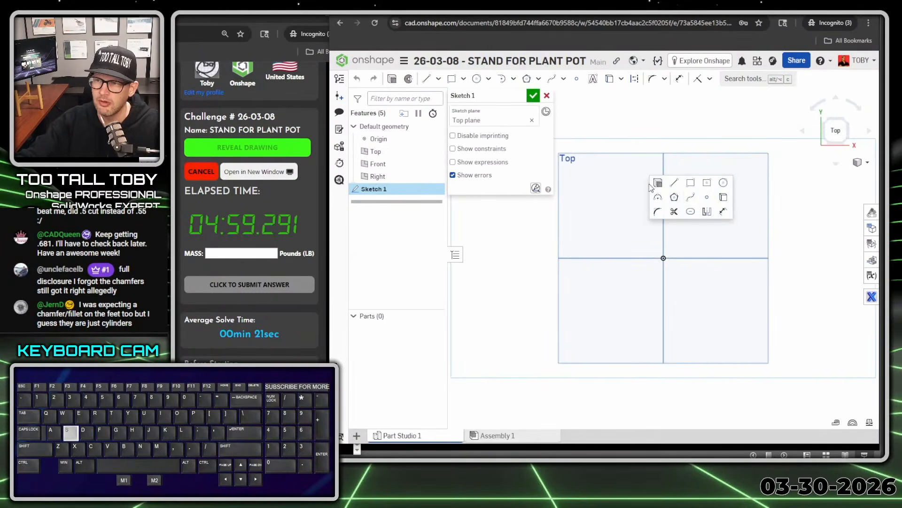
pyautogui.click(645, 115)
pyautogui.press('s')
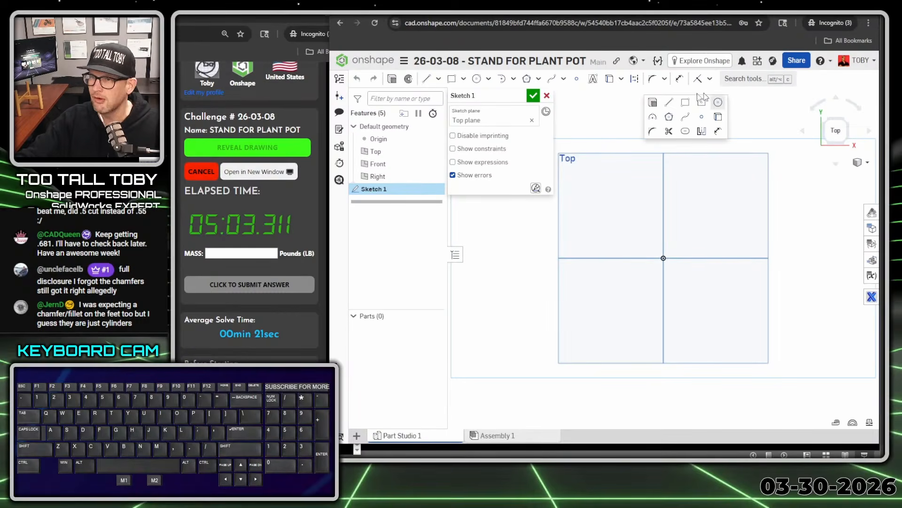
pyautogui.click(718, 103)
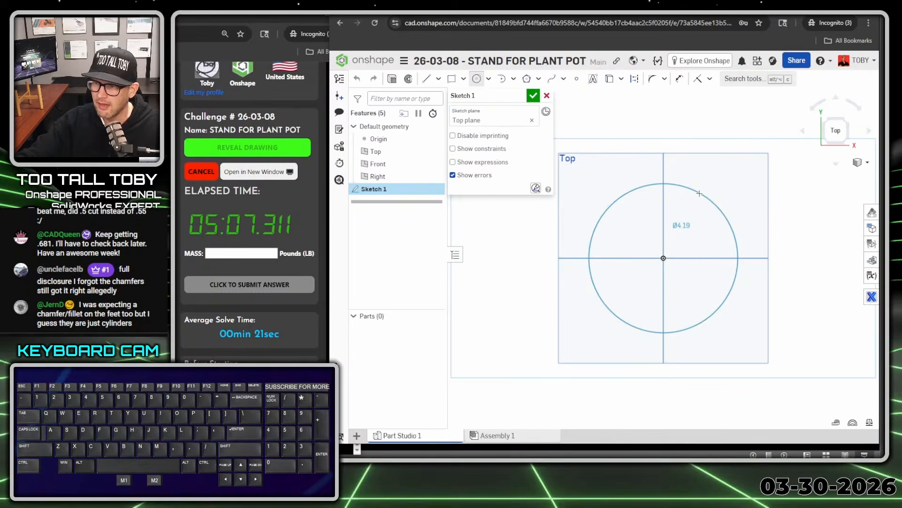
pyautogui.click(700, 193)
pyautogui.write('10')
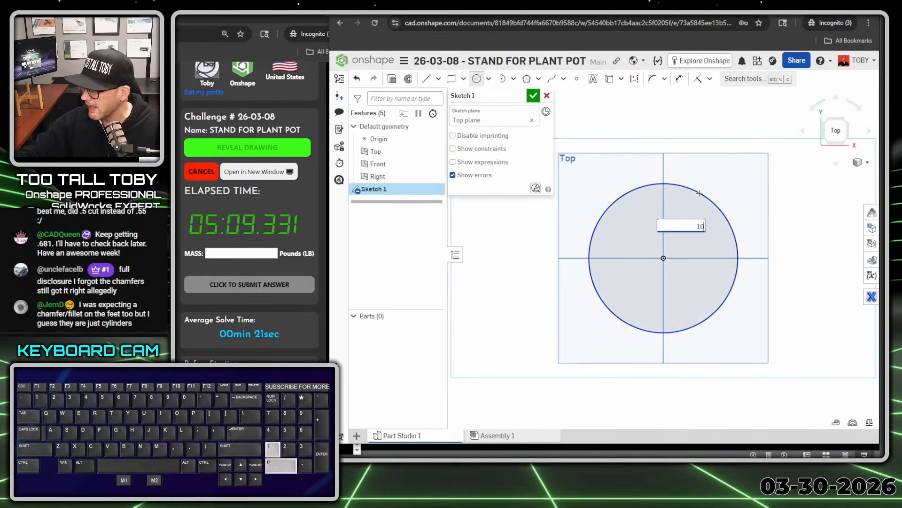
pyautogui.press('Return')
pyautogui.scroll(-4, 695, 190)
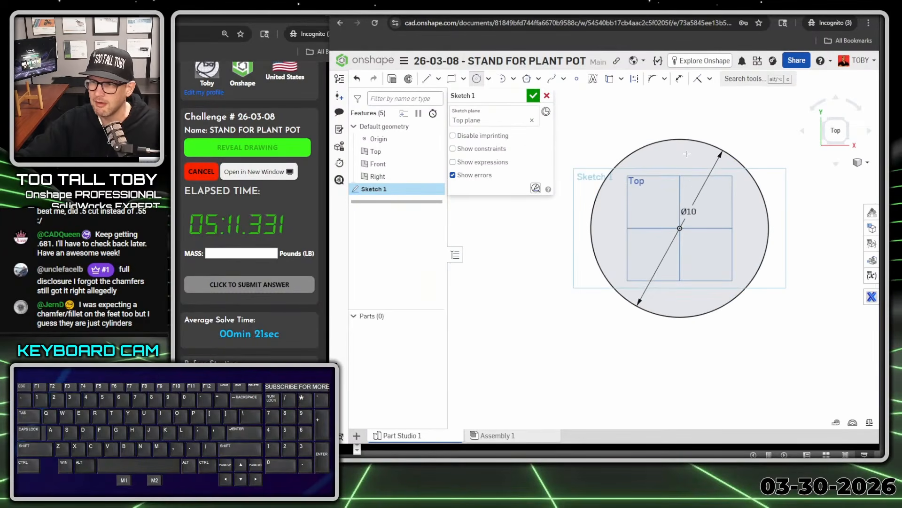
pyautogui.press('Escape')
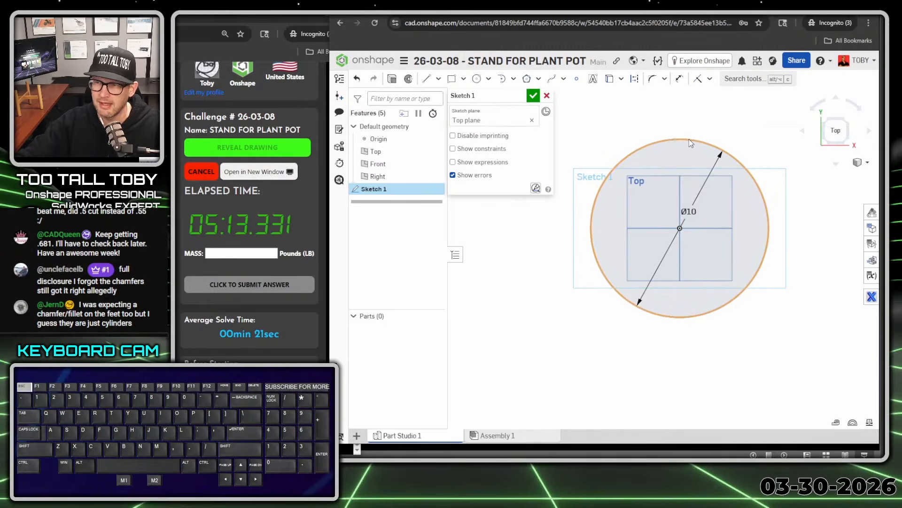
# Convert the 10 in circle to construction geometry
pyautogui.click(691, 142)
pyautogui.press('q')
pyautogui.click(695, 144)
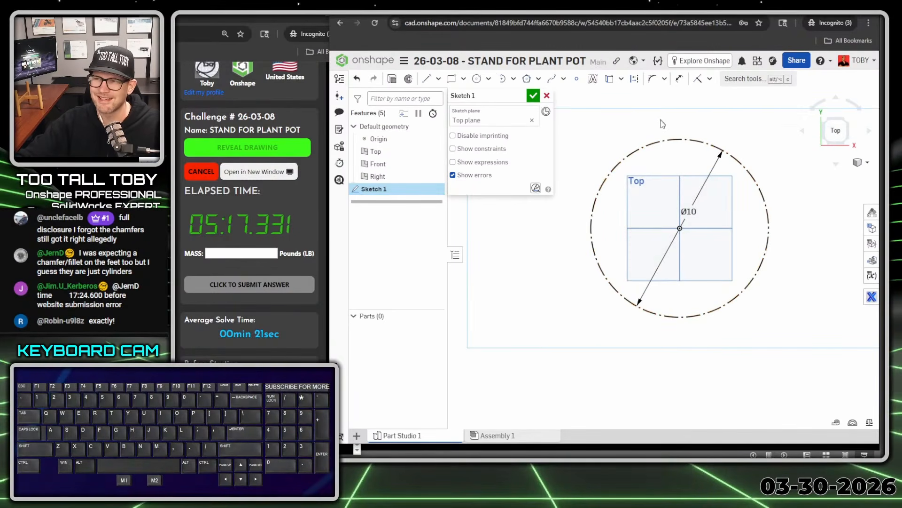
# Draw a 1 in diameter post circle centred on the construction circle, vertically above the origin
pyautogui.press('s')
pyautogui.click(732, 113)
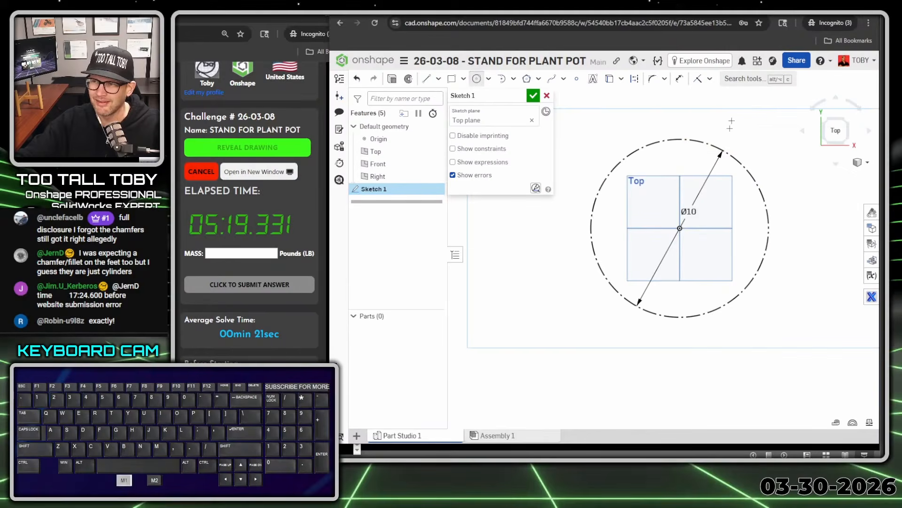
pyautogui.click(680, 137)
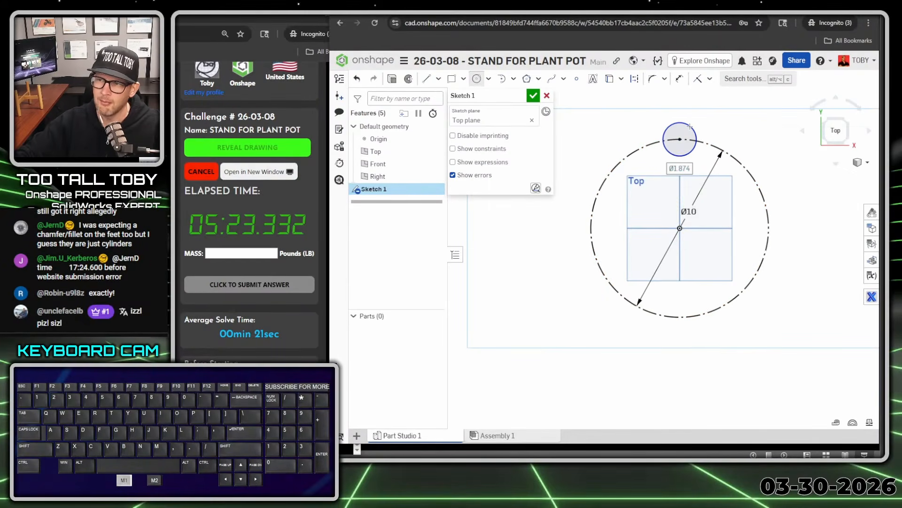
pyautogui.write('1')
pyautogui.press('Return')
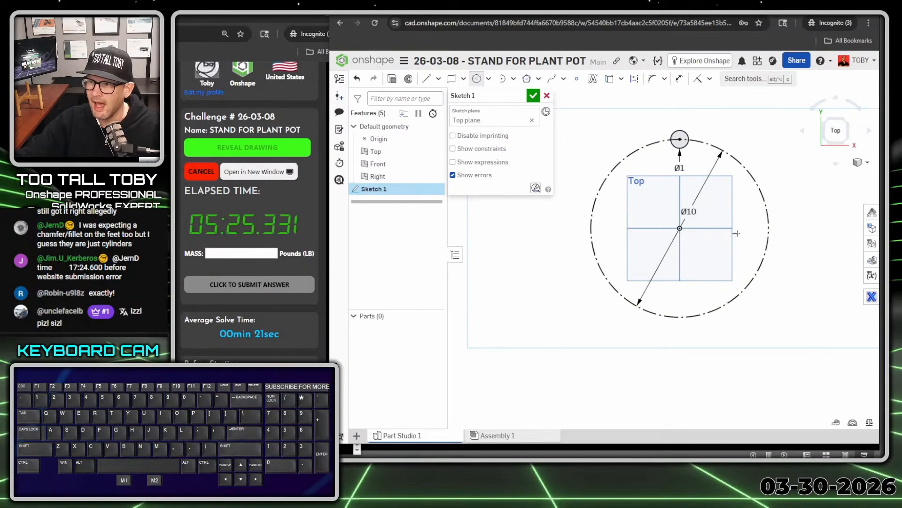
# Draw three more post circles centred on the construction circle's right, bottom and left quadrants, the right one about 3.7 in diameter
pyautogui.click(770, 227)
pyautogui.click(746, 251)
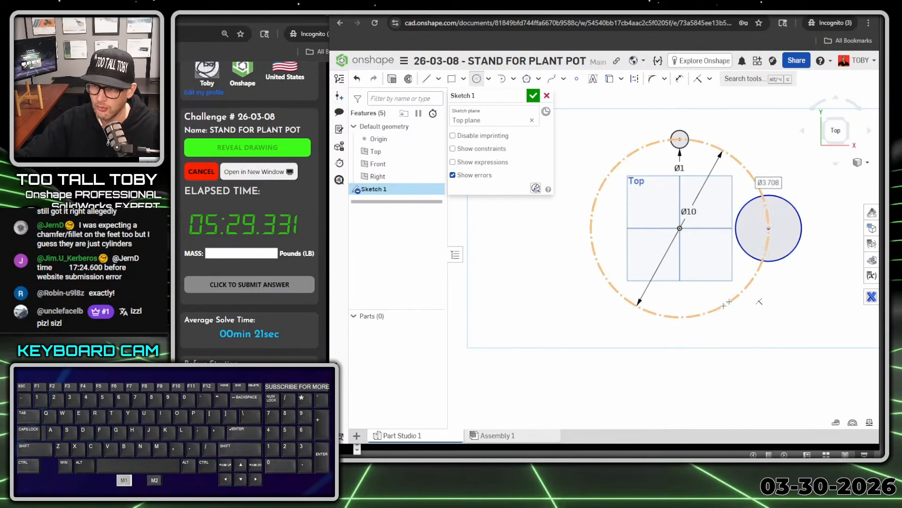
pyautogui.click(680, 317)
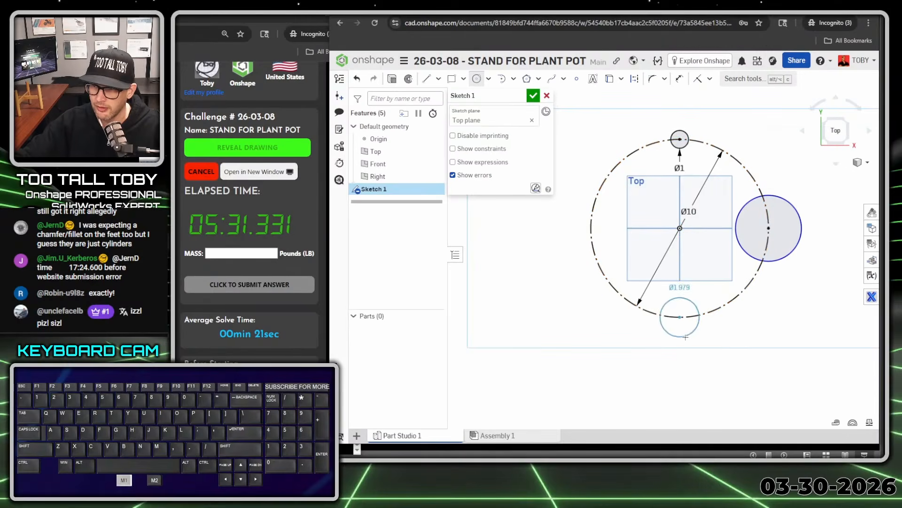
pyautogui.click(700, 314)
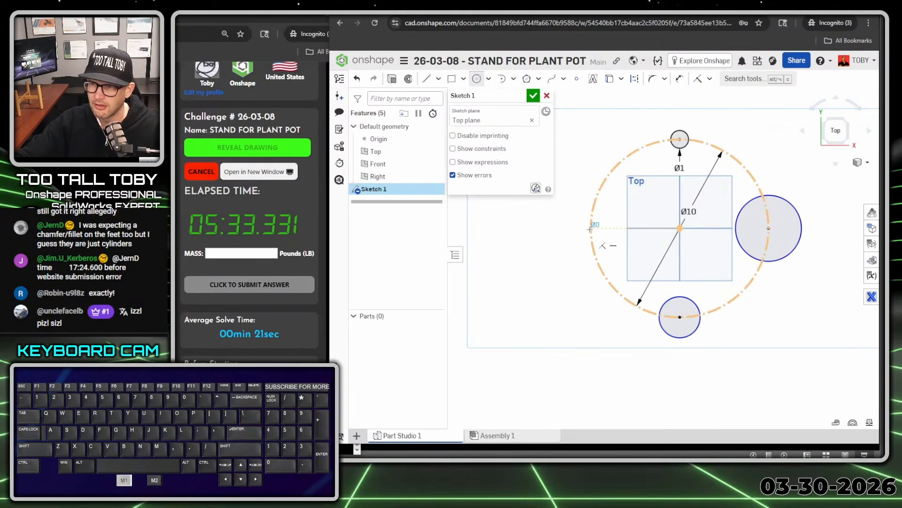
pyautogui.click(590, 229)
pyautogui.click(611, 236)
pyautogui.press('Escape')
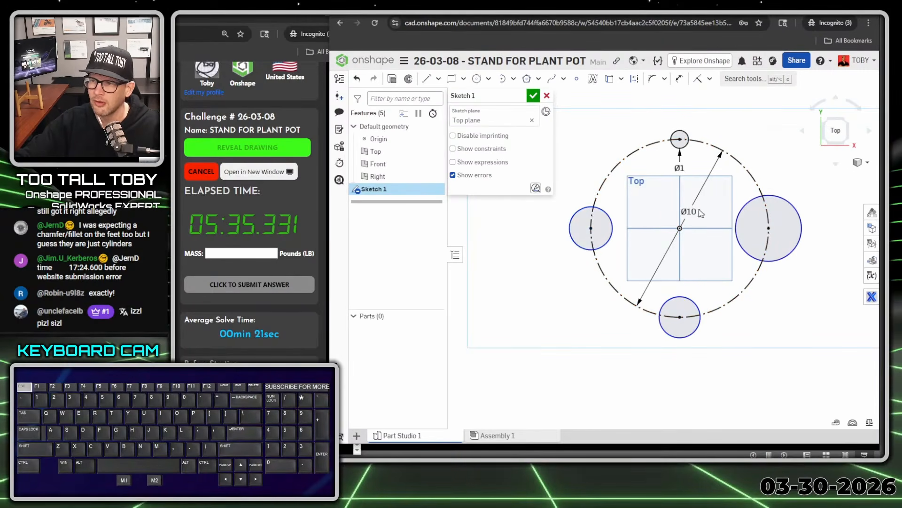
# Constrain the four post circles to equal diameters, matching the 1 in circle
pyautogui.press('F1')
pyautogui.click(569, 7)
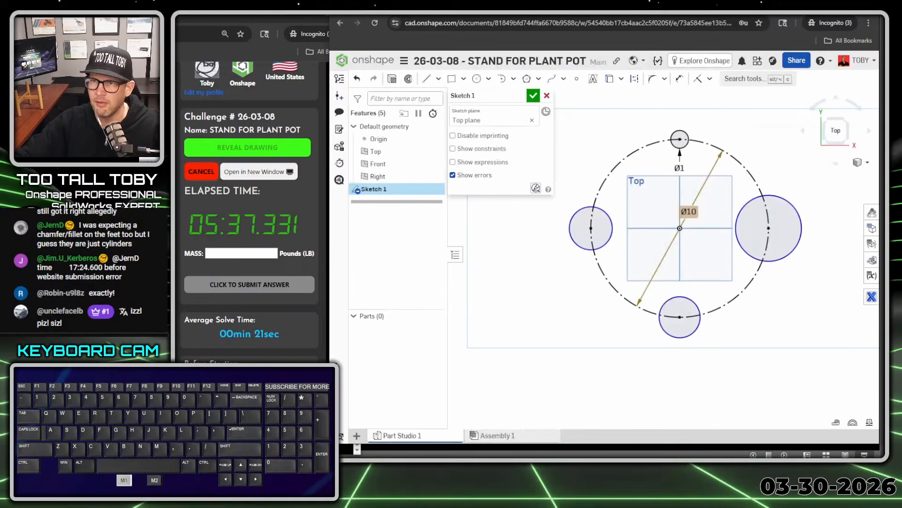
pyautogui.click(687, 150)
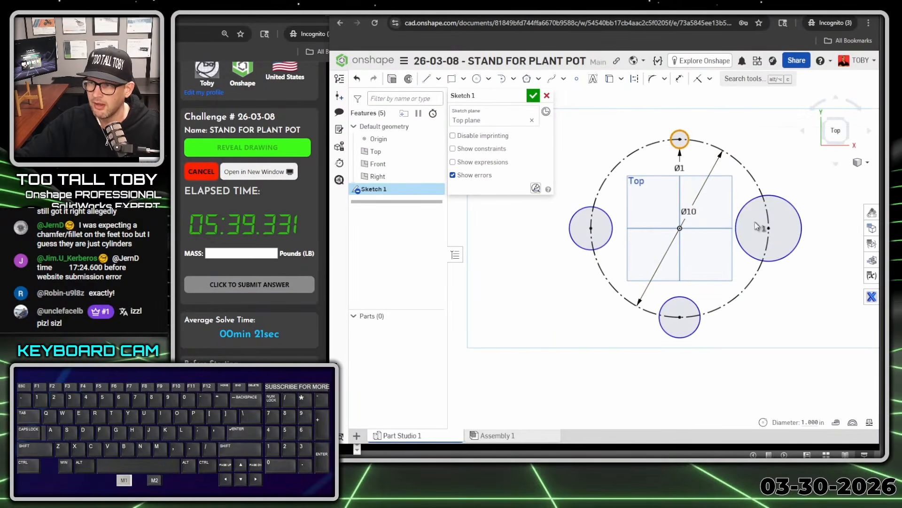
pyautogui.click(754, 214)
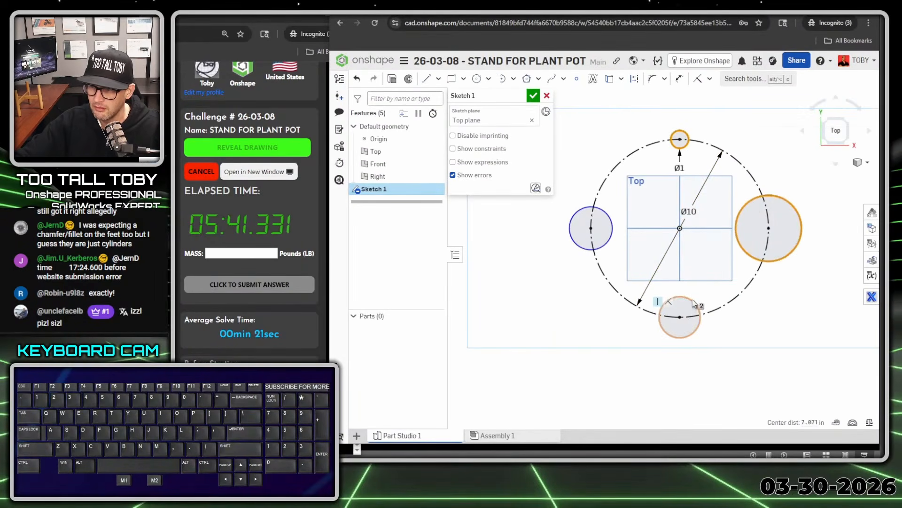
pyautogui.click(685, 316)
pyautogui.click(608, 213)
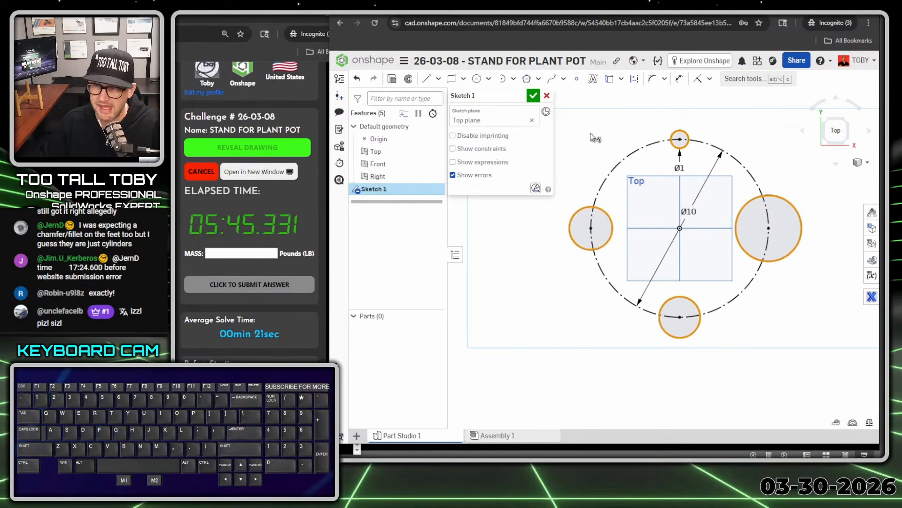
pyautogui.press('e')
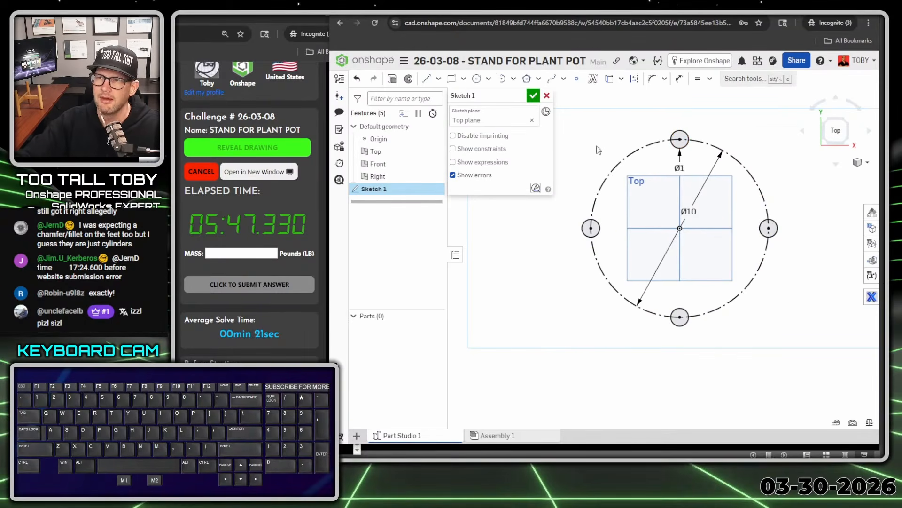
# Extrude the four post circles as new solid parts with a blind depth of 7.25 in
pyautogui.press('s')
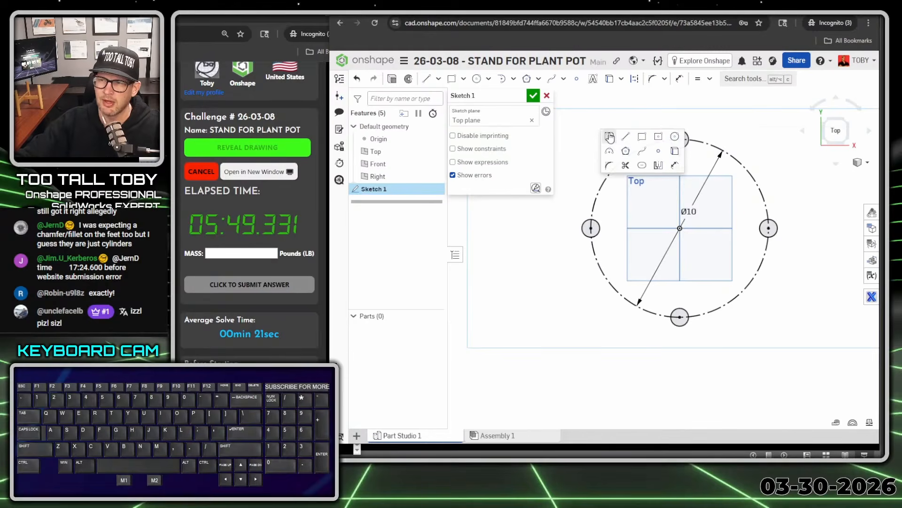
pyautogui.click(610, 137)
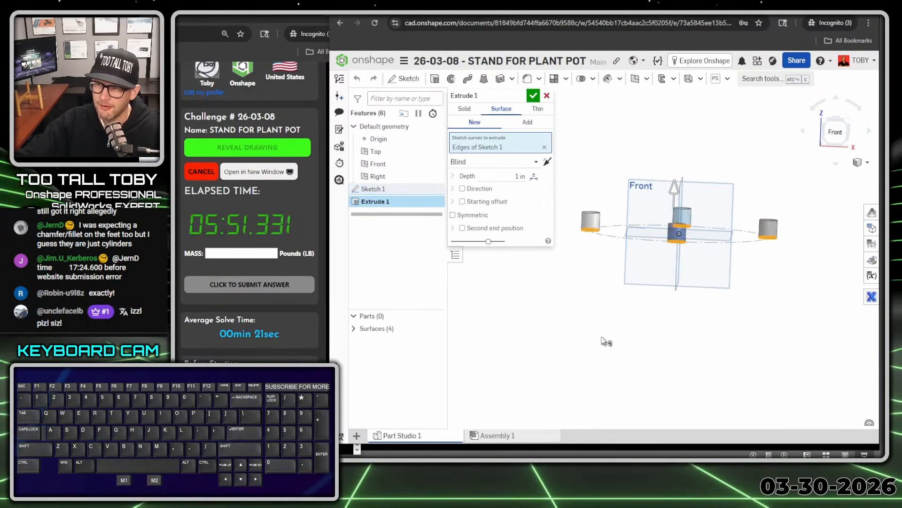
pyautogui.click(464, 109)
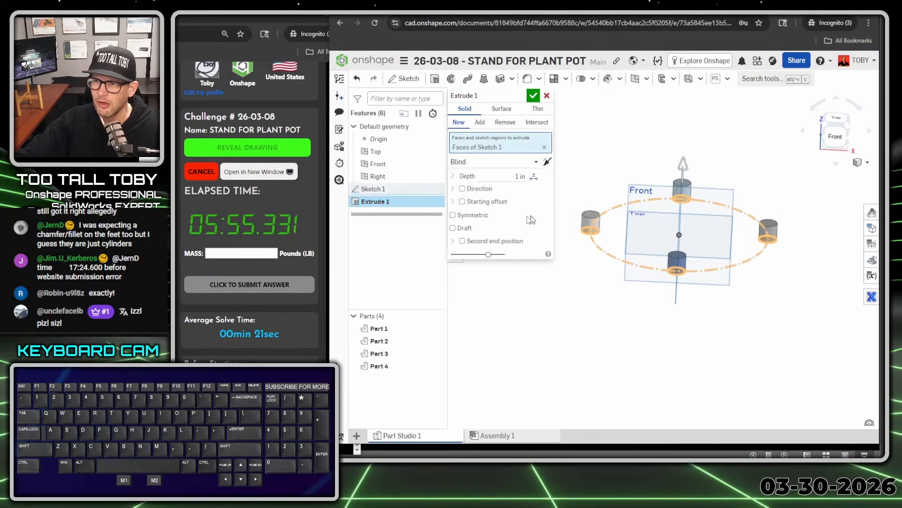
pyautogui.click(517, 176)
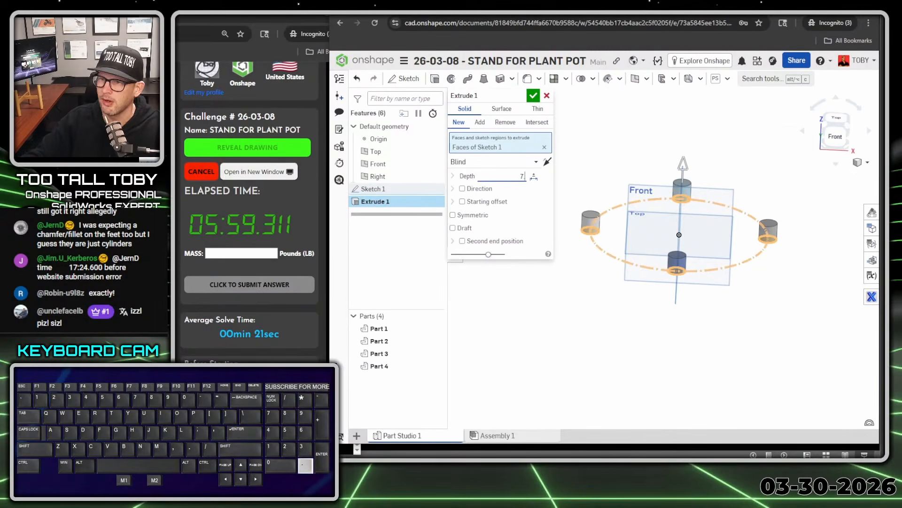
pyautogui.write('7.25')
pyautogui.press('Return')
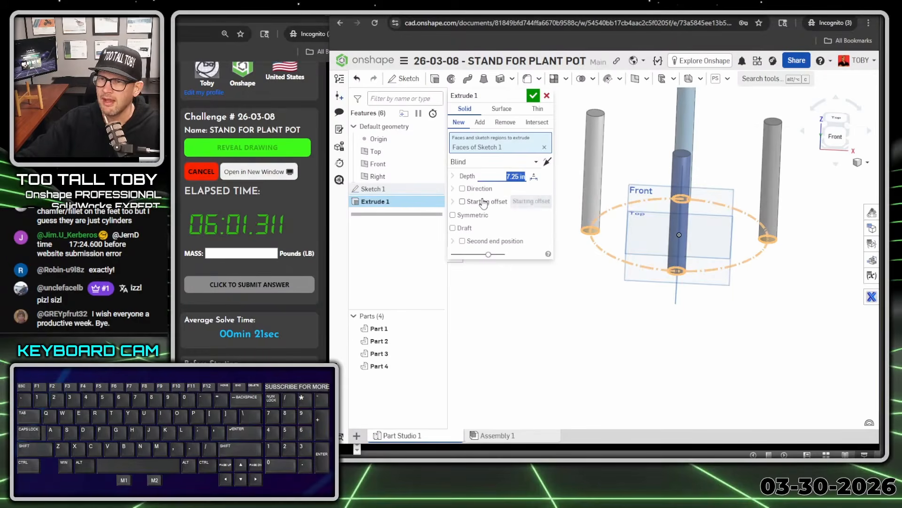
# Add a blind starting offset of 0.25 in to the post extrusion and finish the feature
pyautogui.click(484, 203)
pyautogui.click(517, 229)
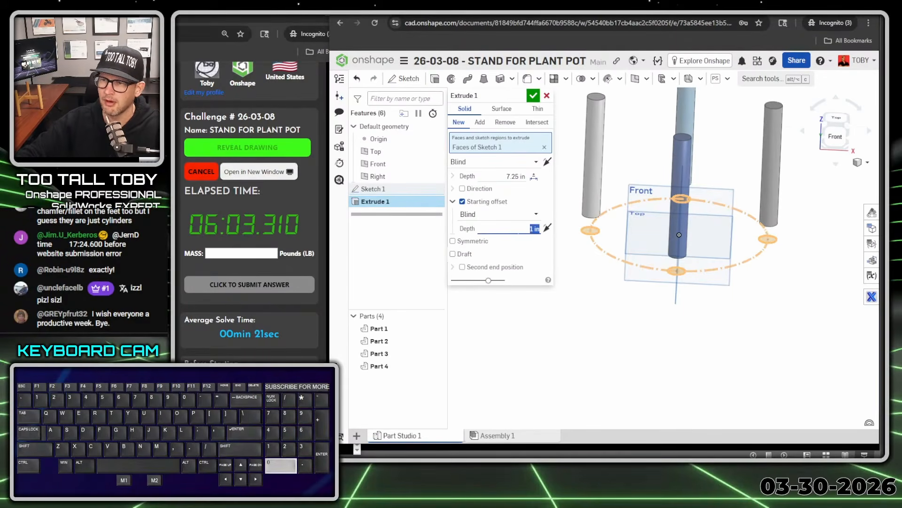
pyautogui.write('0.25')
pyautogui.press('Return')
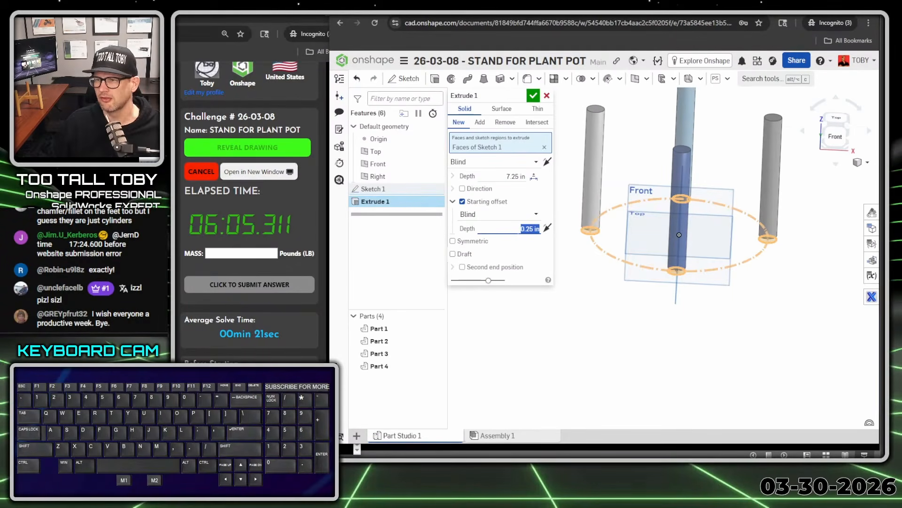
pyautogui.moveTo(660, 331); pyautogui.dragTo(666, 322, button='middle')
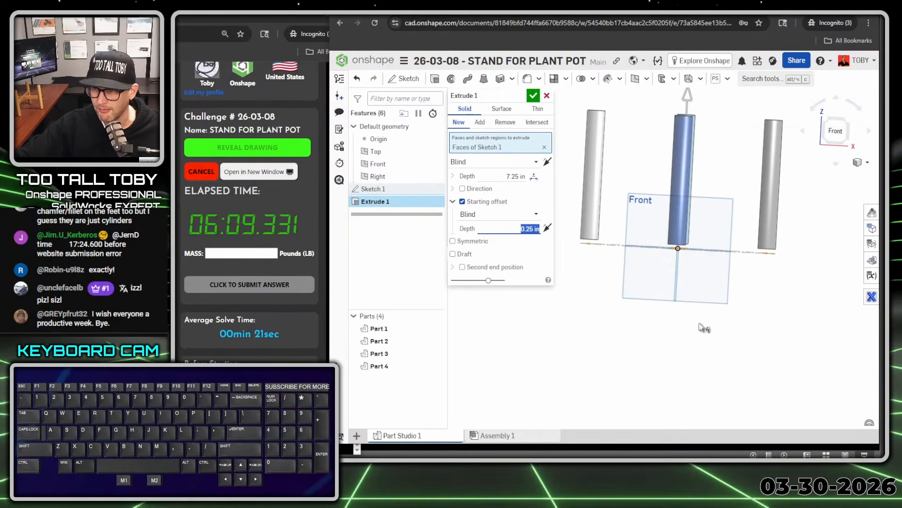
pyautogui.click(533, 97)
# Start a sketch on a post's bottom face and draw a 0.9 in diameter foot circle centred on that post
pyautogui.moveTo(620, 316); pyautogui.dragTo(618, 281, button='middle')
pyautogui.click(591, 245)
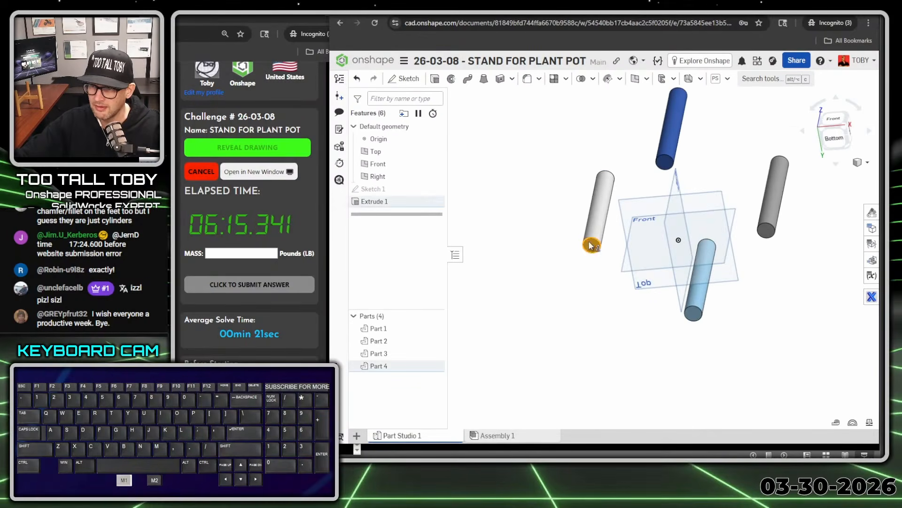
pyautogui.press('s')
pyautogui.click(605, 236)
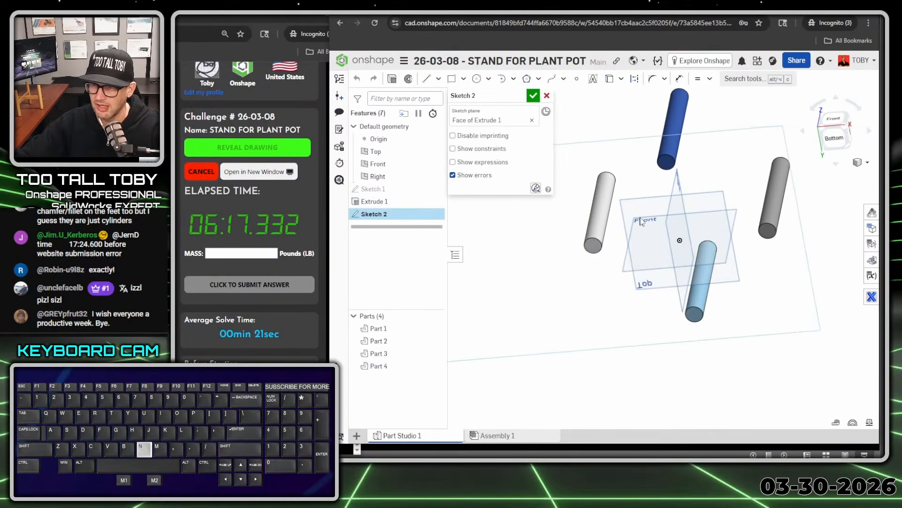
pyautogui.press('s')
pyautogui.click(804, 147)
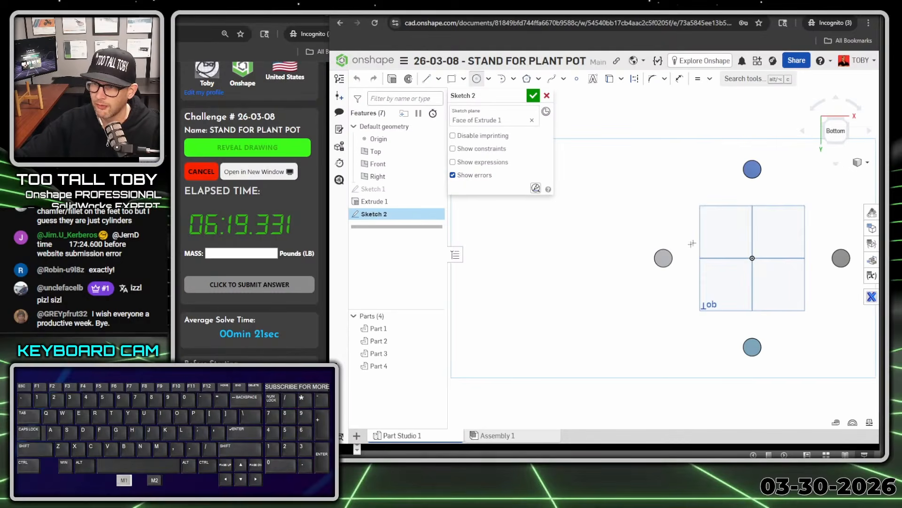
pyautogui.click(663, 258)
pyautogui.write('0.9')
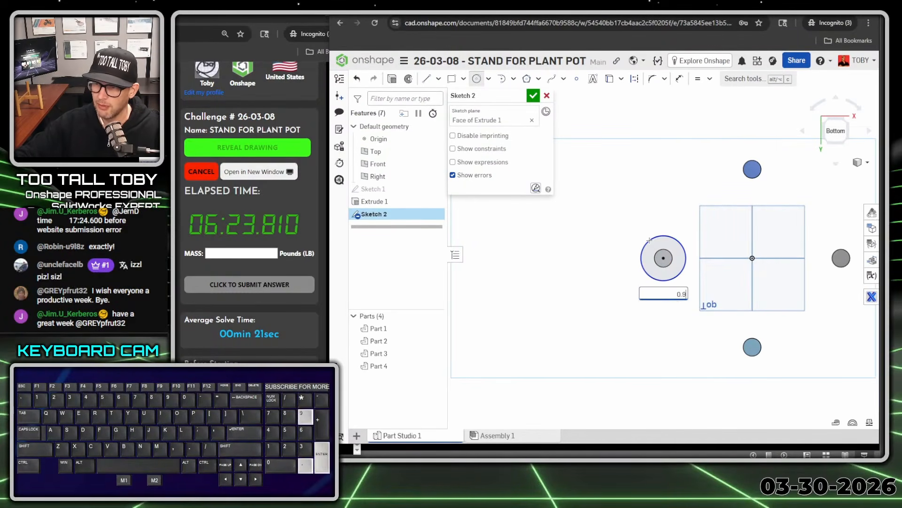
pyautogui.press('Return')
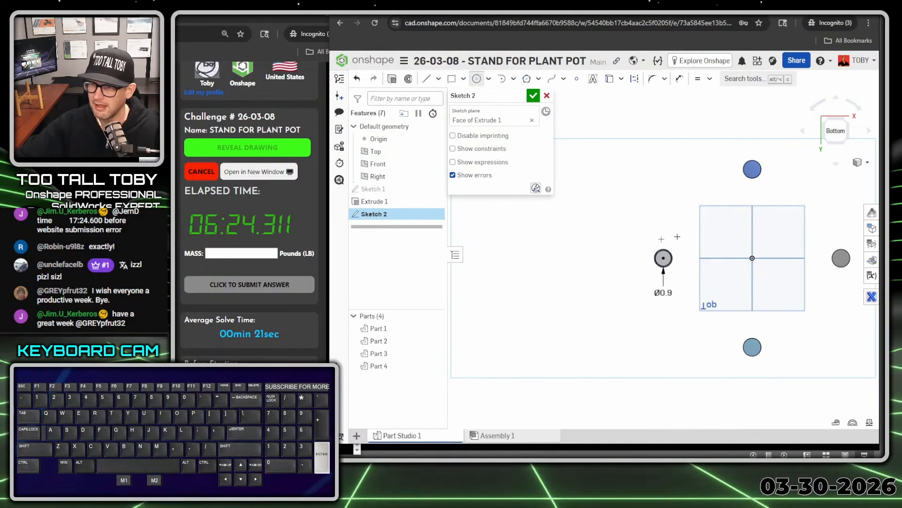
# Draw three more foot circles centred on the other posts' bottom faces, the first two about 2.8 in and 3.4 in diameter
pyautogui.click(764, 182)
pyautogui.click(770, 187)
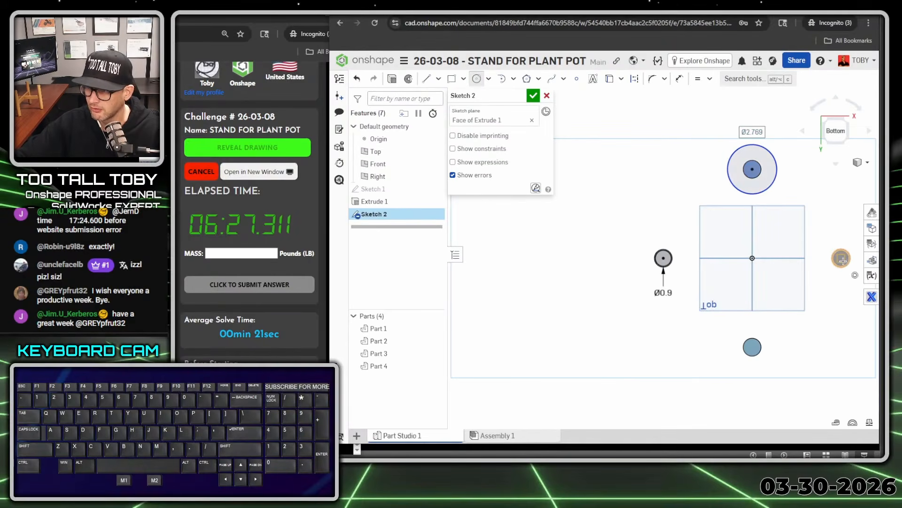
pyautogui.click(841, 258)
pyautogui.click(863, 279)
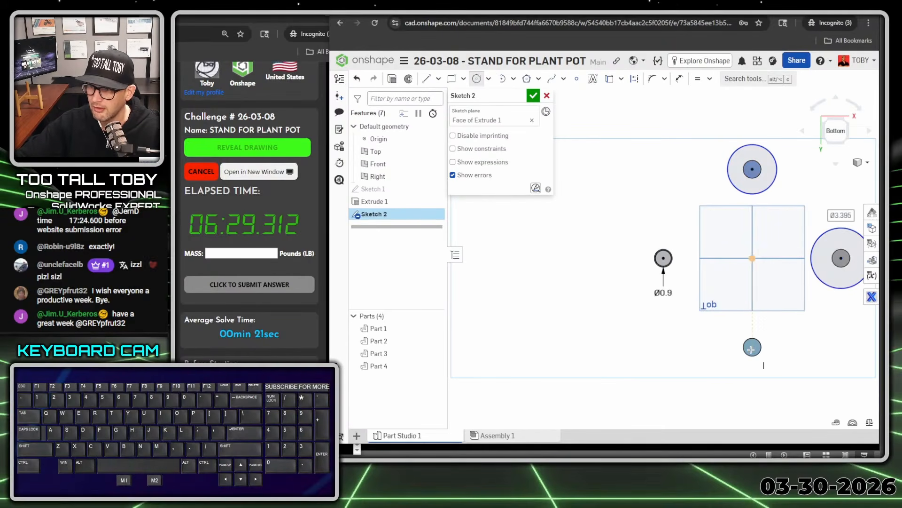
pyautogui.click(752, 348)
pyautogui.click(774, 340)
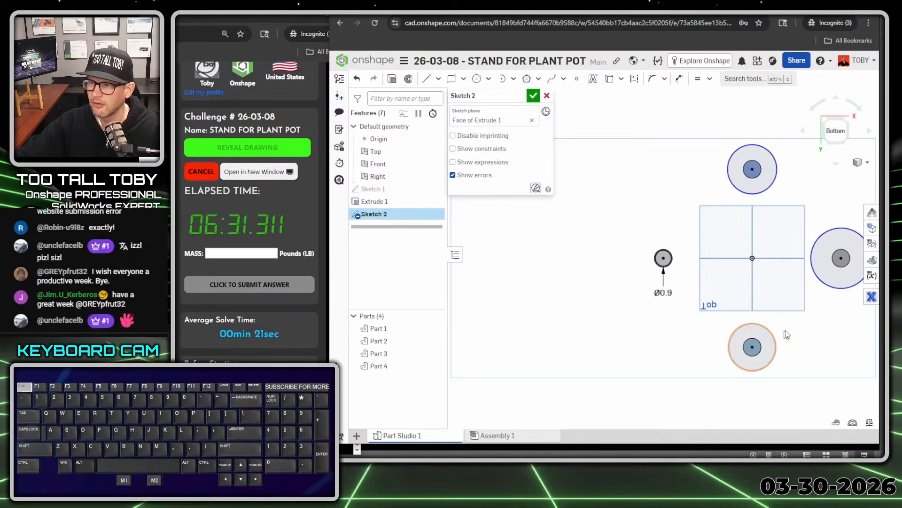
# Constrain all four foot circles to equal diameters, matching the 0.9 in circle
pyautogui.scroll(-2, 775, 335)
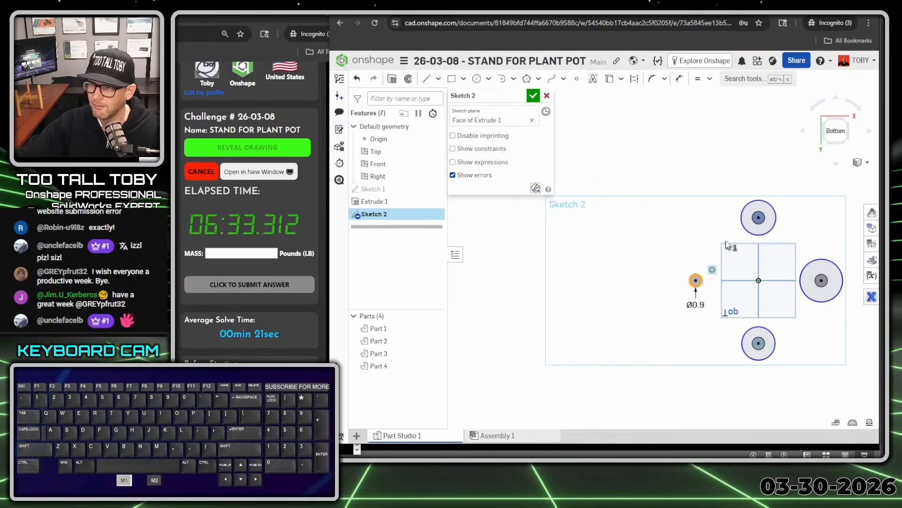
pyautogui.click(754, 234)
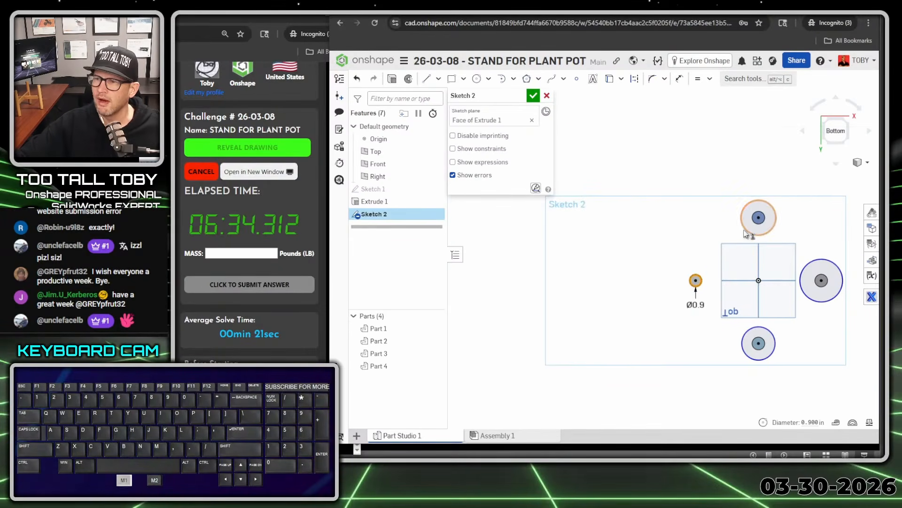
pyautogui.click(804, 269)
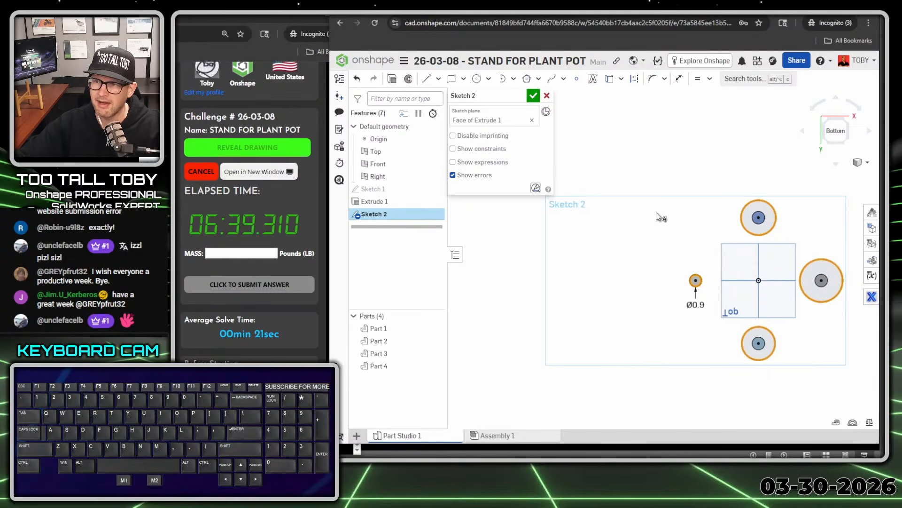
pyautogui.press('e')
# Extrude the four foot circles away from the posts as new solids with a blind depth of 0.25 in
pyautogui.scroll(-2, 693, 235)
pyautogui.moveTo(775, 303); pyautogui.dragTo(753, 316, button='middle')
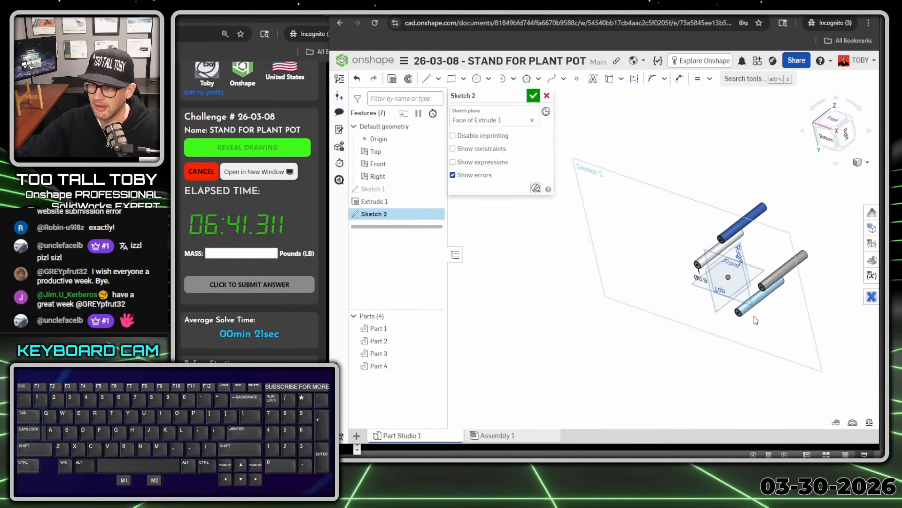
pyautogui.scroll(2, 793, 232)
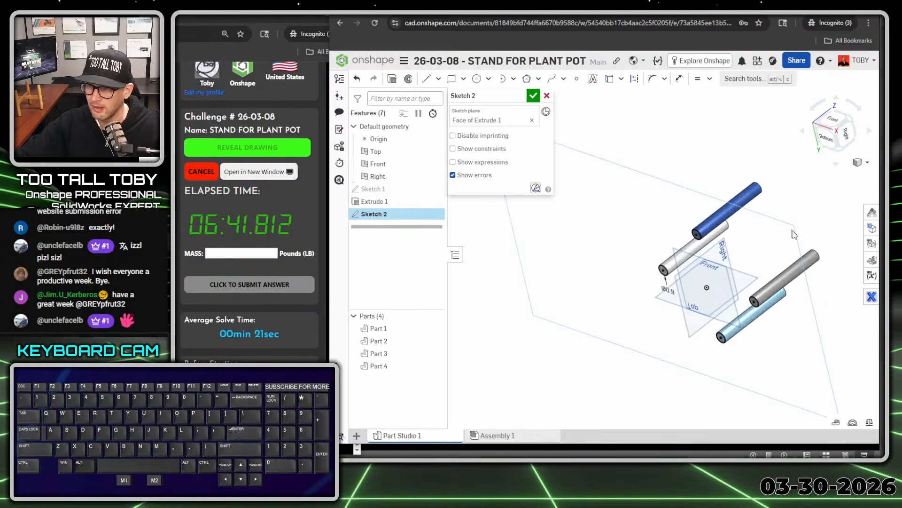
pyautogui.click(392, 80)
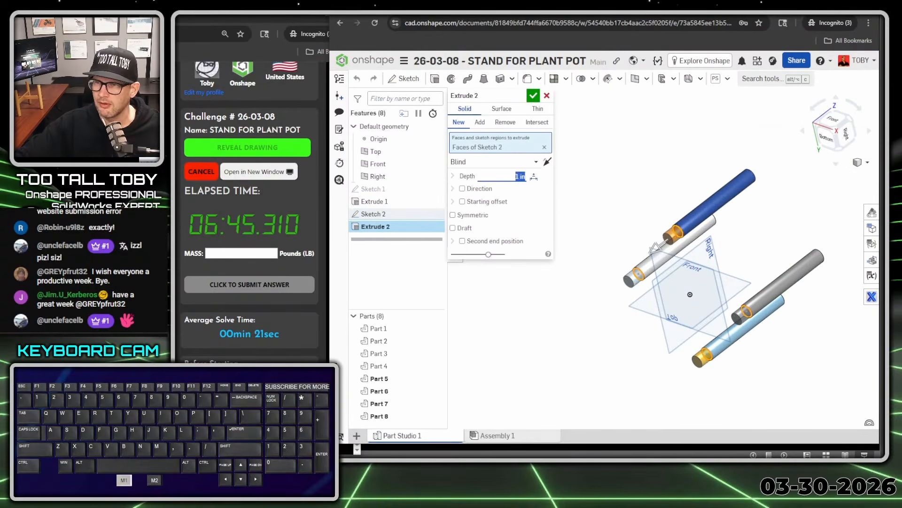
pyautogui.write('0.25')
pyautogui.press('Return')
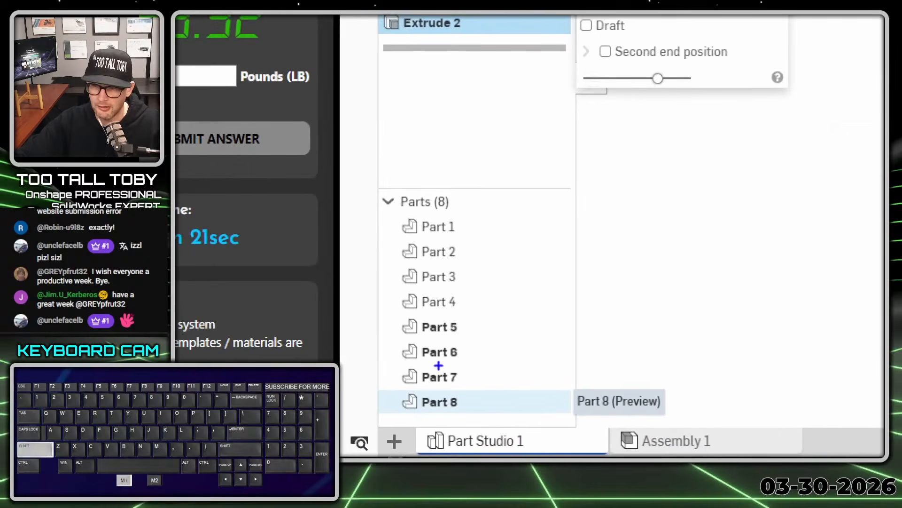
pyautogui.keyDown('ctrl'); pyautogui.keyDown('shift'); pyautogui.moveTo(476, 322); pyautogui.dragTo(568, 322); pyautogui.keyUp('shift'); pyautogui.keyUp('ctrl')
pyautogui.keyDown('ctrl'); pyautogui.keyDown('shift'); pyautogui.moveTo(476, 351); pyautogui.dragTo(487, 351); pyautogui.keyUp('shift'); pyautogui.keyUp('ctrl')
pyautogui.keyDown('ctrl'); pyautogui.keyDown('shift'); pyautogui.moveTo(473, 378); pyautogui.dragTo(541, 380); pyautogui.keyUp('shift'); pyautogui.keyUp('ctrl')
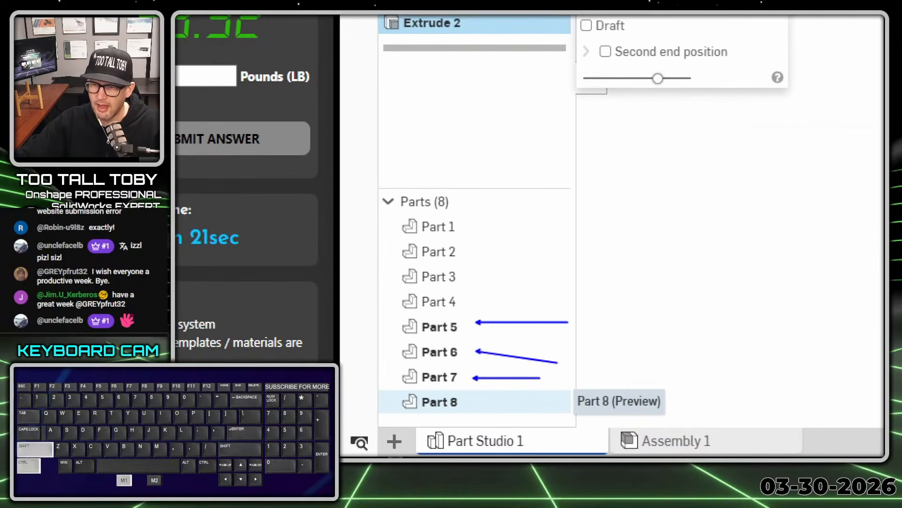
pyautogui.keyDown('ctrl'); pyautogui.keyDown('shift'); pyautogui.moveTo(482, 402); pyautogui.dragTo(554, 403); pyautogui.keyUp('shift'); pyautogui.keyUp('ctrl')
pyautogui.rightClick(635, 332)
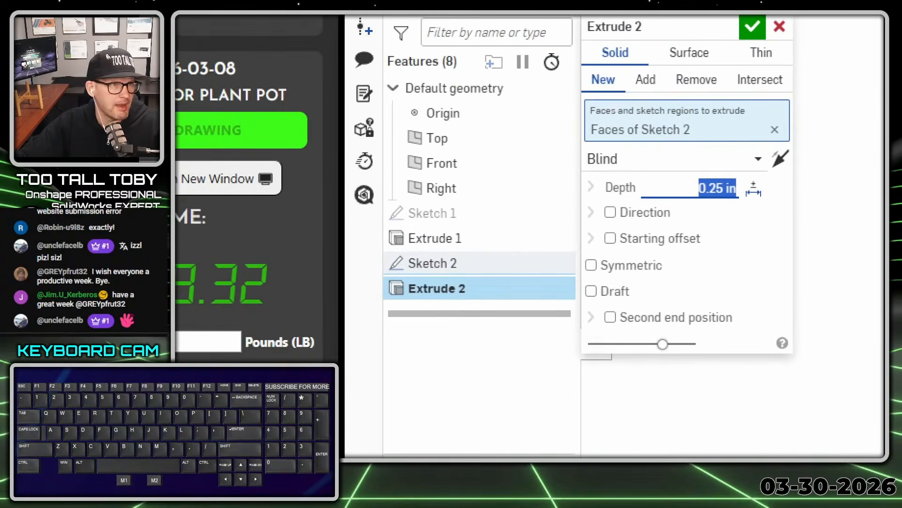
pyautogui.keyDown('ctrl'); pyautogui.keyDown('shift'); pyautogui.moveTo(561, 141); pyautogui.dragTo(590, 92); pyautogui.keyUp('shift'); pyautogui.keyUp('ctrl')
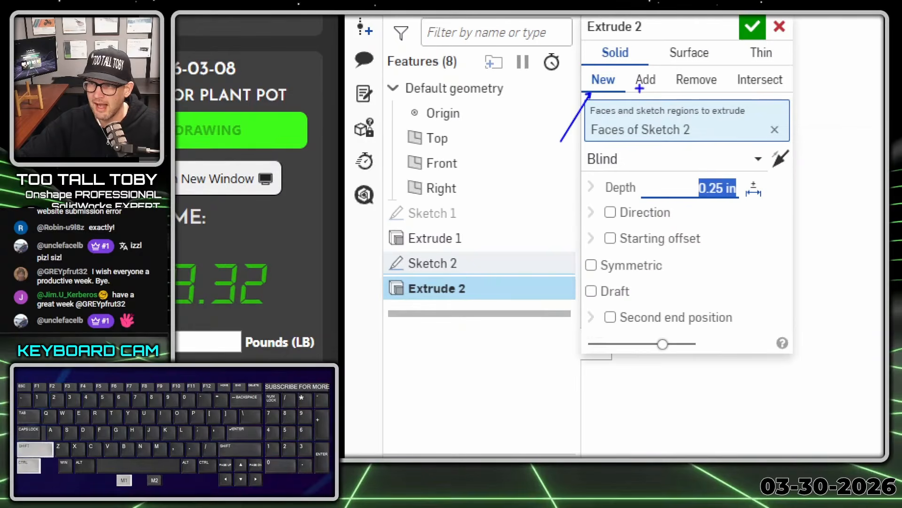
pyautogui.keyDown('ctrl'); pyautogui.keyDown('shift'); pyautogui.moveTo(590, 136); pyautogui.dragTo(640, 87); pyautogui.keyUp('shift'); pyautogui.keyUp('ctrl')
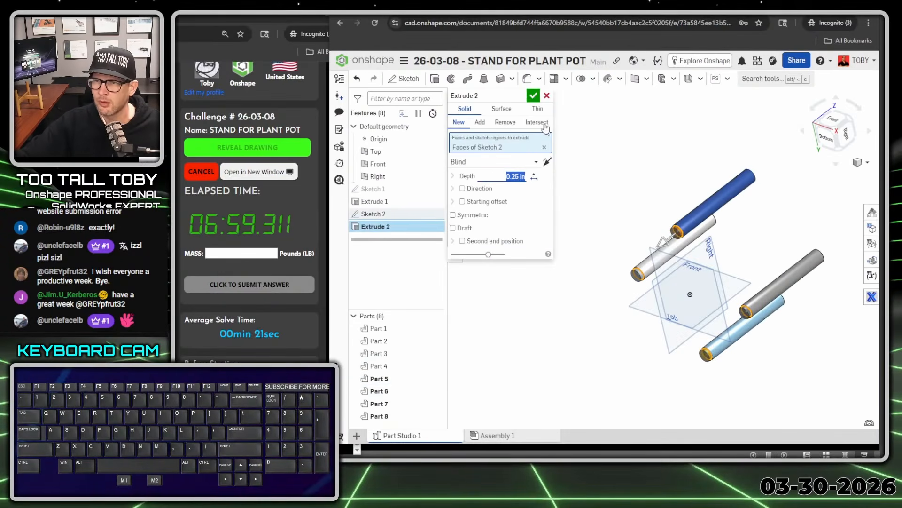
# Finish the foot extrusion, keeping the four feet as parts separate from the posts
pyautogui.click(533, 95)
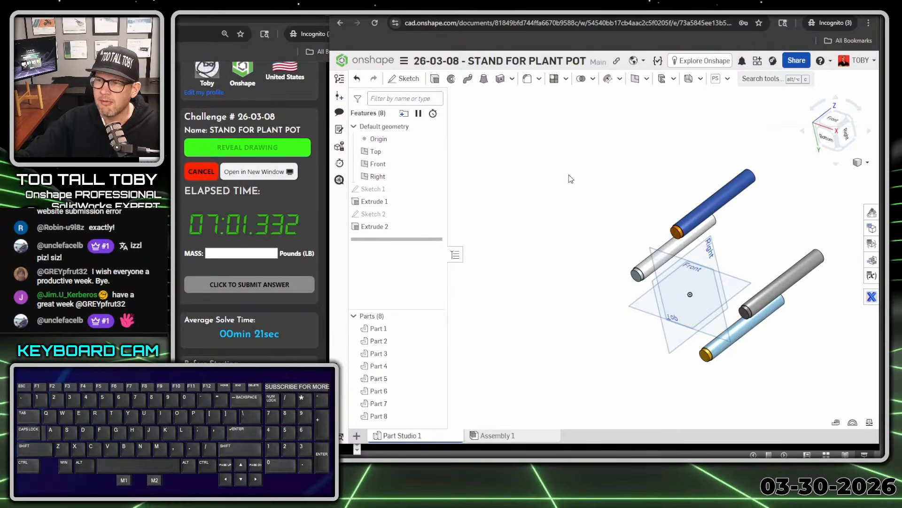
pyautogui.moveTo(570, 178); pyautogui.dragTo(534, 222, button='right')
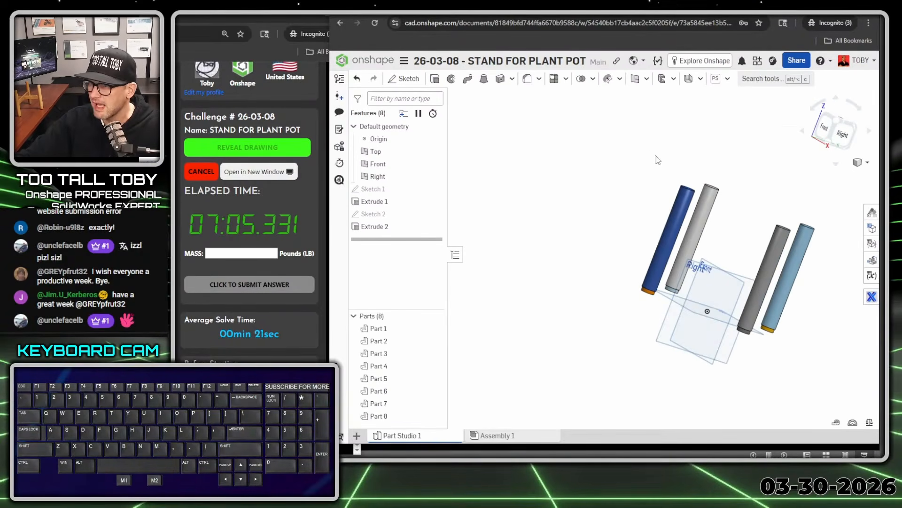
pyautogui.moveTo(657, 160); pyautogui.dragTo(733, 181, button='right')
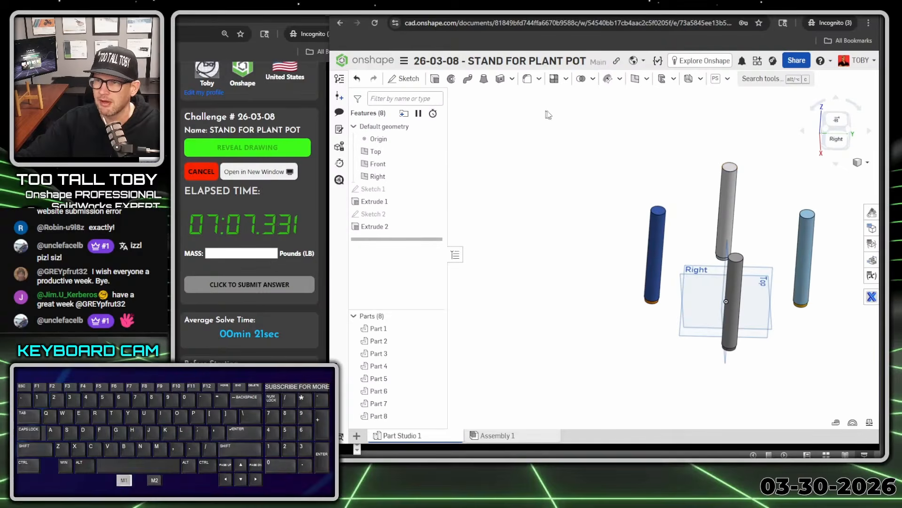
# Chamfer the top edges of all four posts with a distance of 0.060 in at 45 degrees
pyautogui.press('s')
pyautogui.click(587, 125)
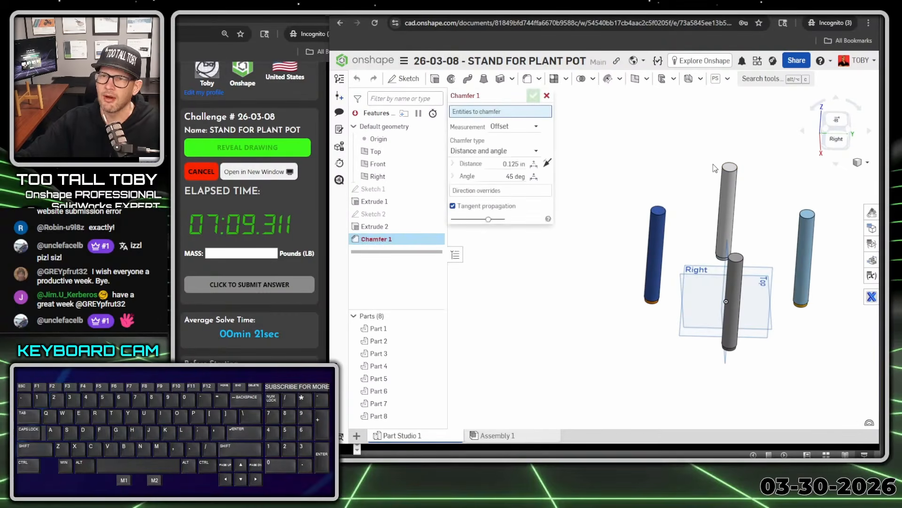
pyautogui.click(734, 174)
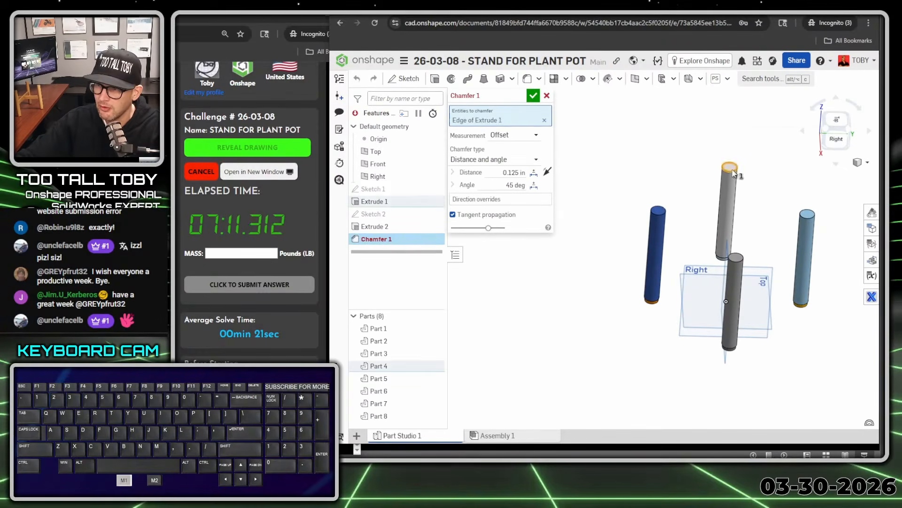
pyautogui.click(804, 218)
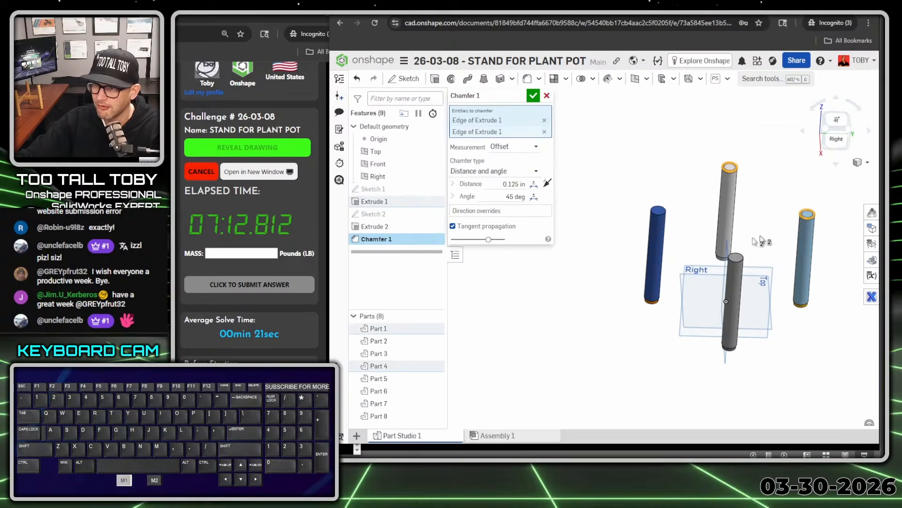
pyautogui.click(737, 258)
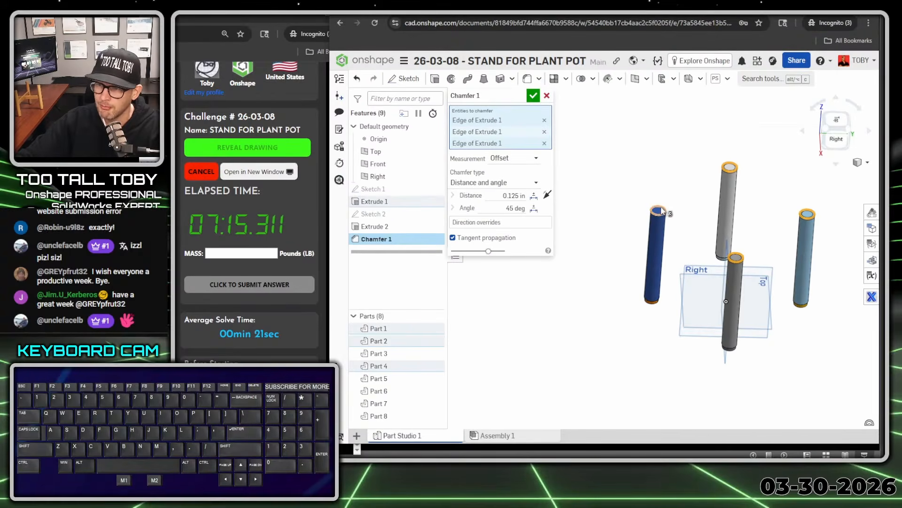
pyautogui.click(659, 211)
pyautogui.click(515, 207)
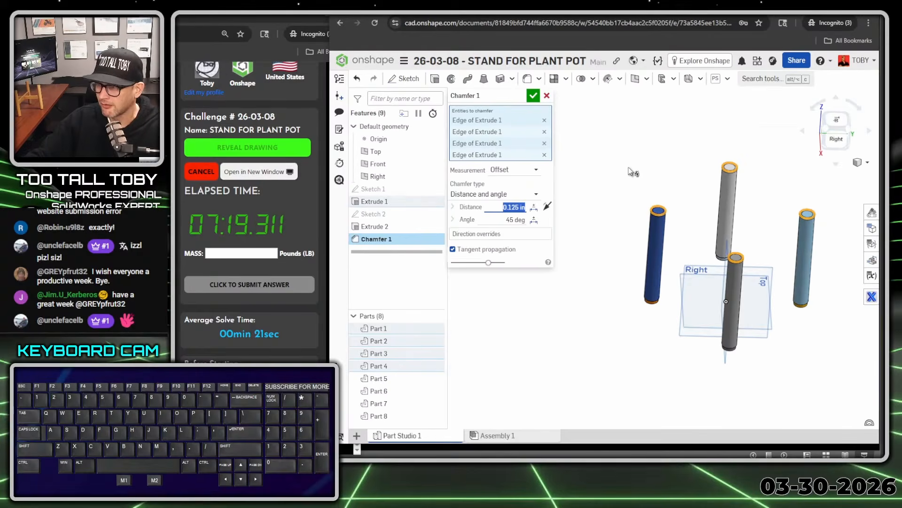
pyautogui.write('0.060')
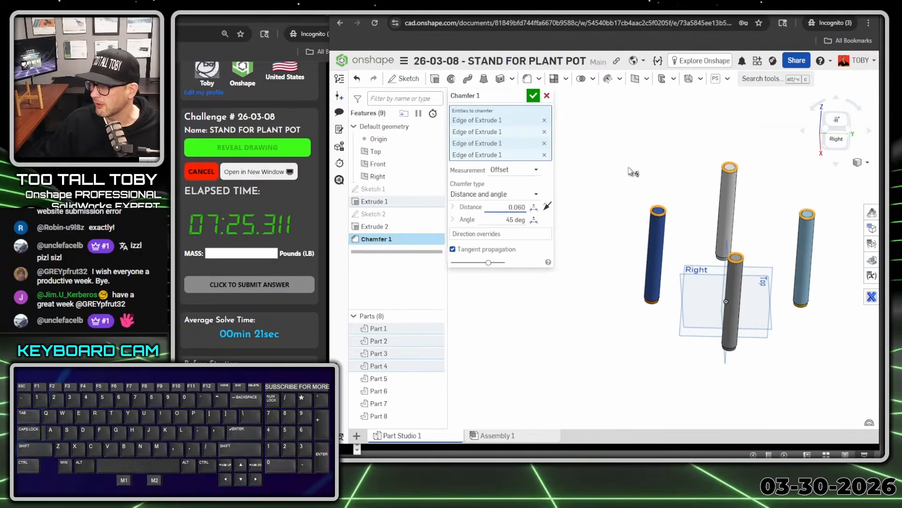
pyautogui.press('Return')
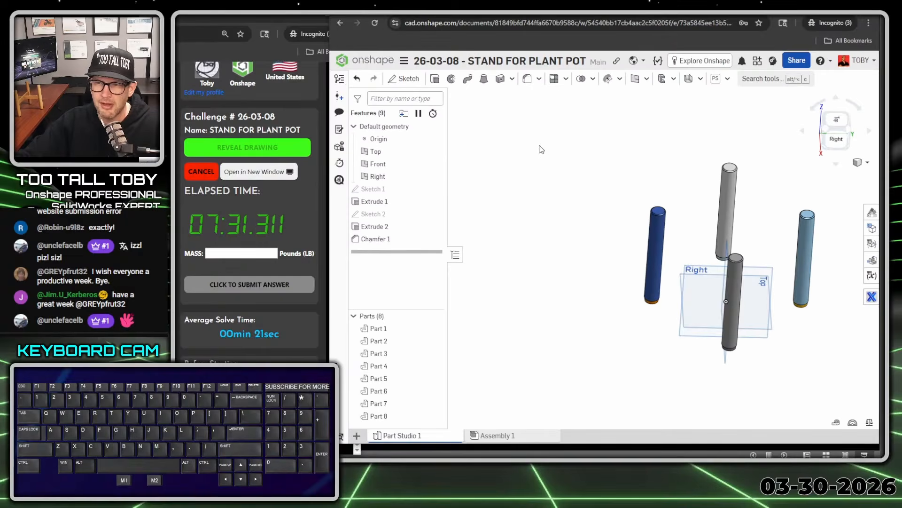
# Sketch a centre-point rectangle on the Front plane, about 9.9 in wide and 1.6 in high, centred vertically above the origin across the posts
pyautogui.hotkey('shift', '1')
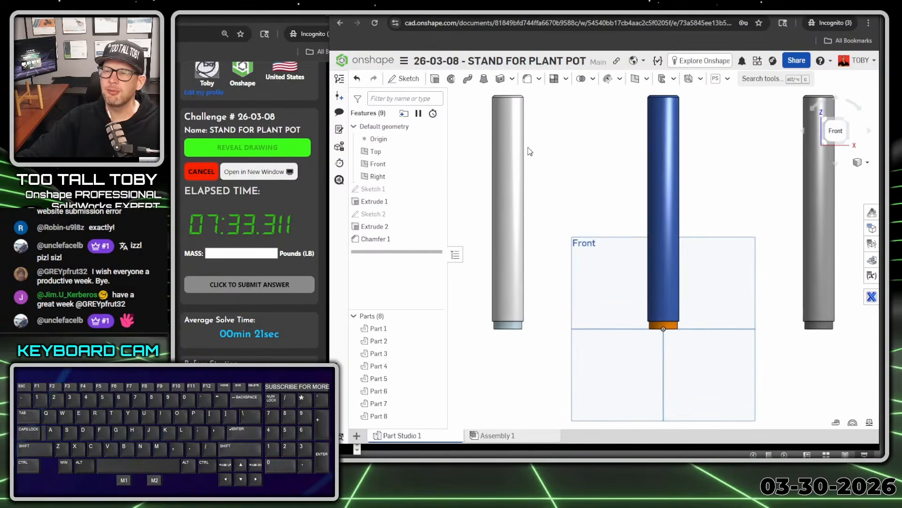
pyautogui.click(578, 244)
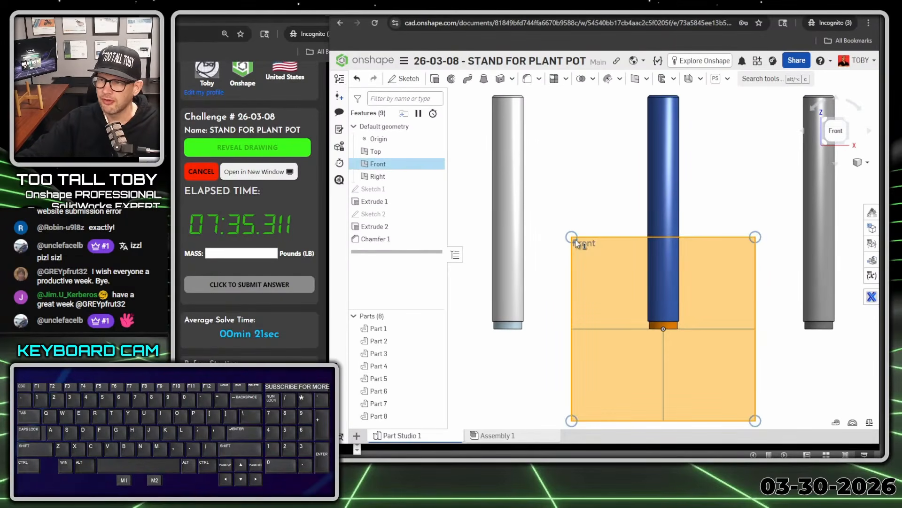
pyautogui.rightClick(578, 244)
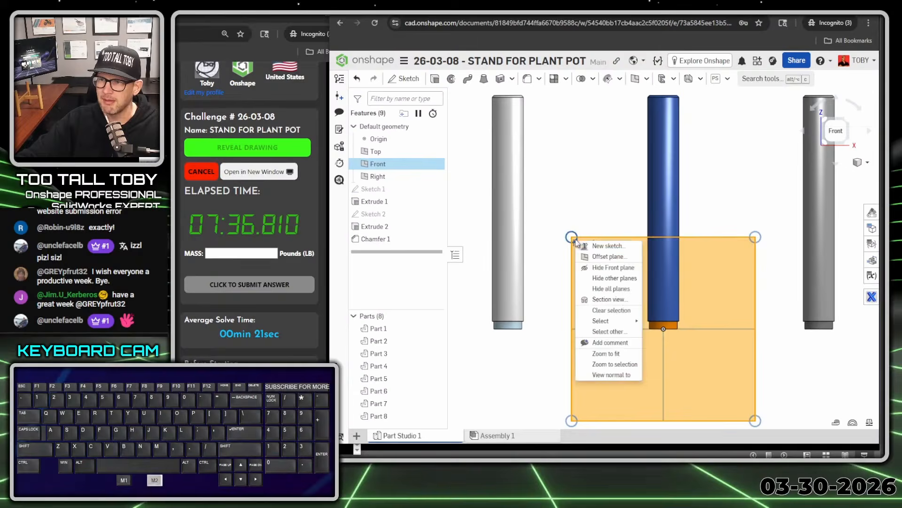
pyautogui.click(607, 245)
pyautogui.press('s')
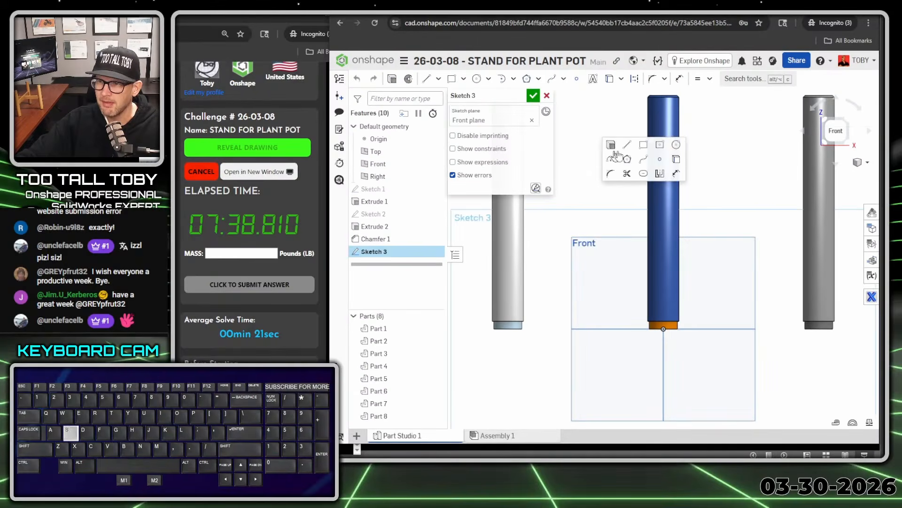
pyautogui.click(659, 147)
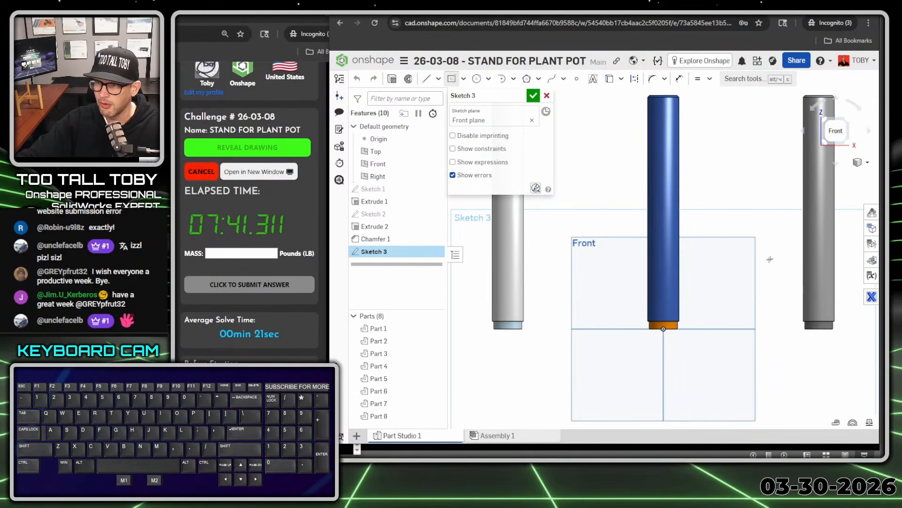
pyautogui.scroll(-2, 770, 259)
pyautogui.keyDown('ctrl'); pyautogui.moveTo(703, 201); pyautogui.dragTo(717, 215, button='right'); pyautogui.keyUp('ctrl')
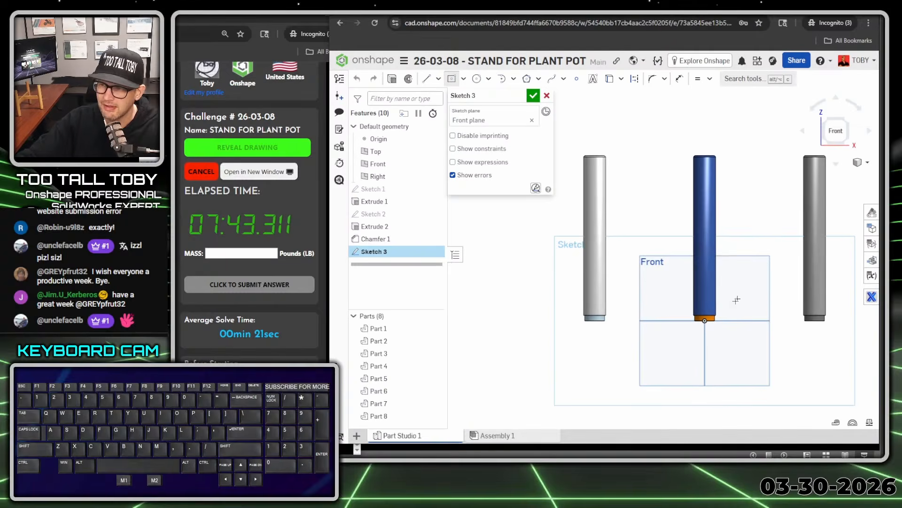
pyautogui.click(705, 222)
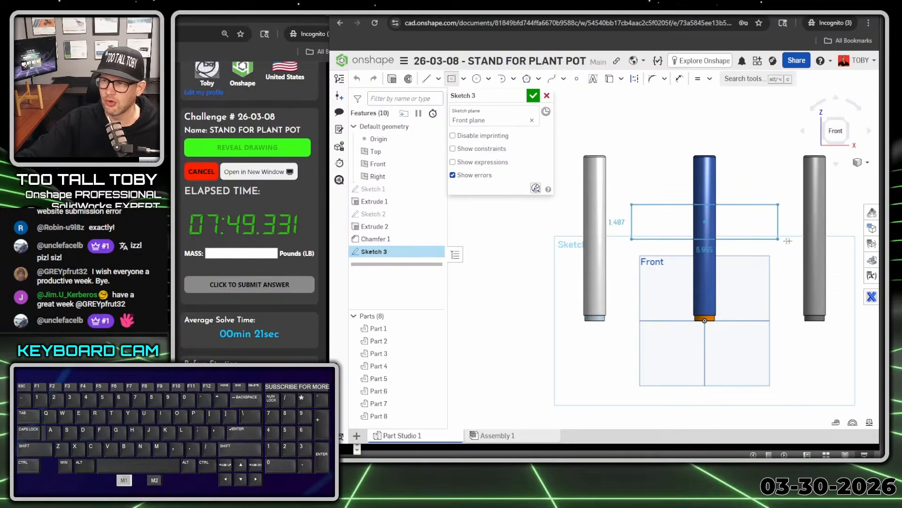
pyautogui.click(814, 240)
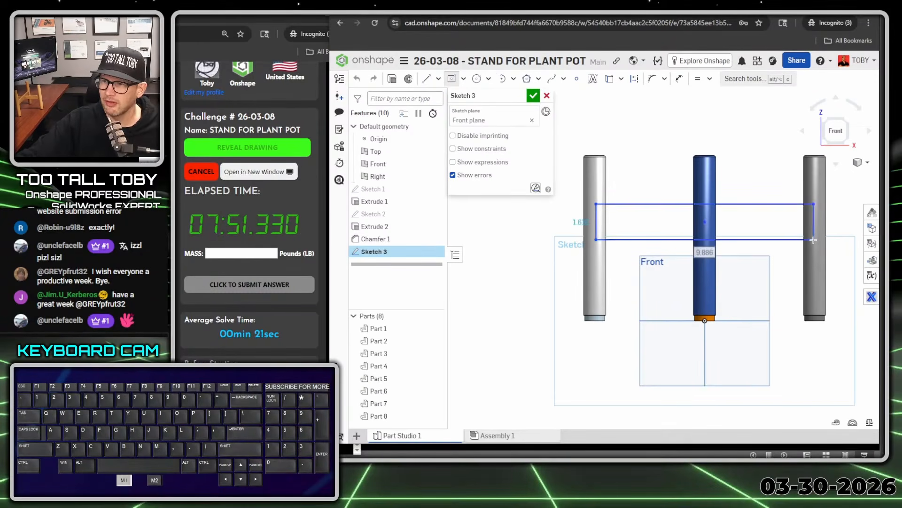
# Set the rectangle's width to 10 in and its height to 1 in
pyautogui.write('10')
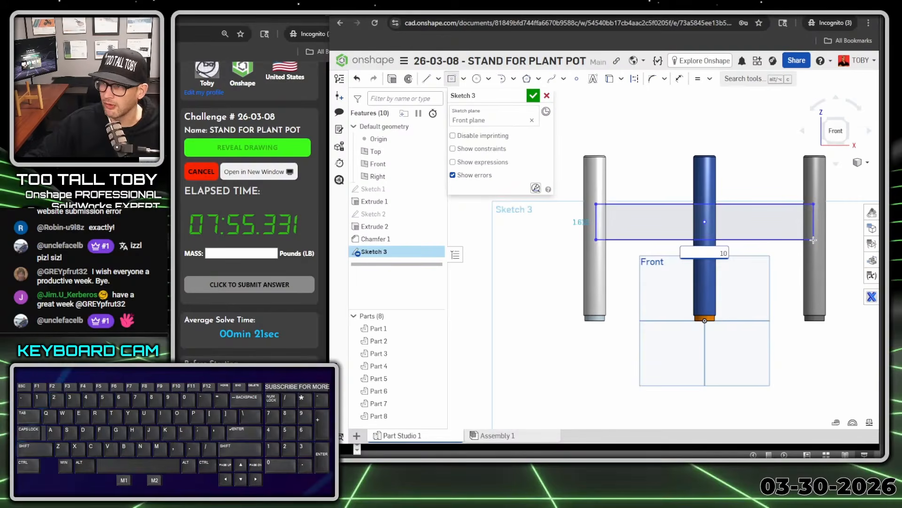
pyautogui.press('Return')
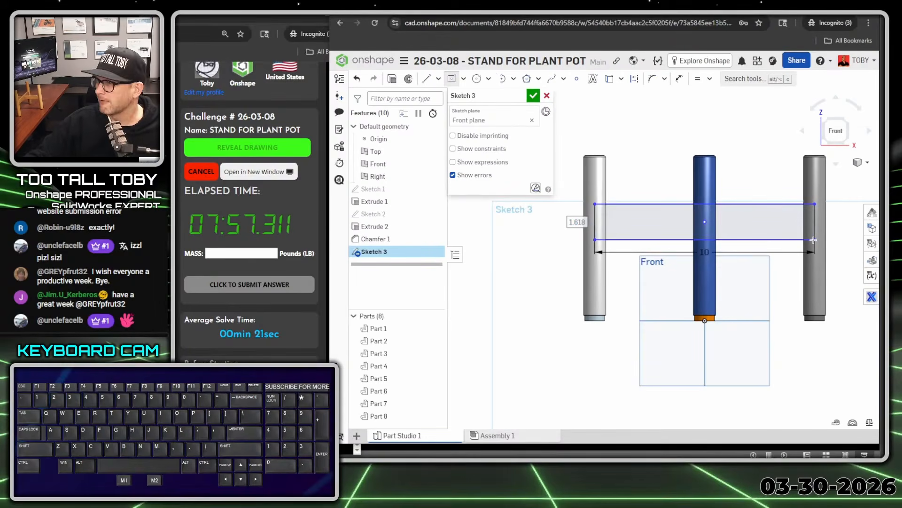
pyautogui.write('1')
pyautogui.press('Return')
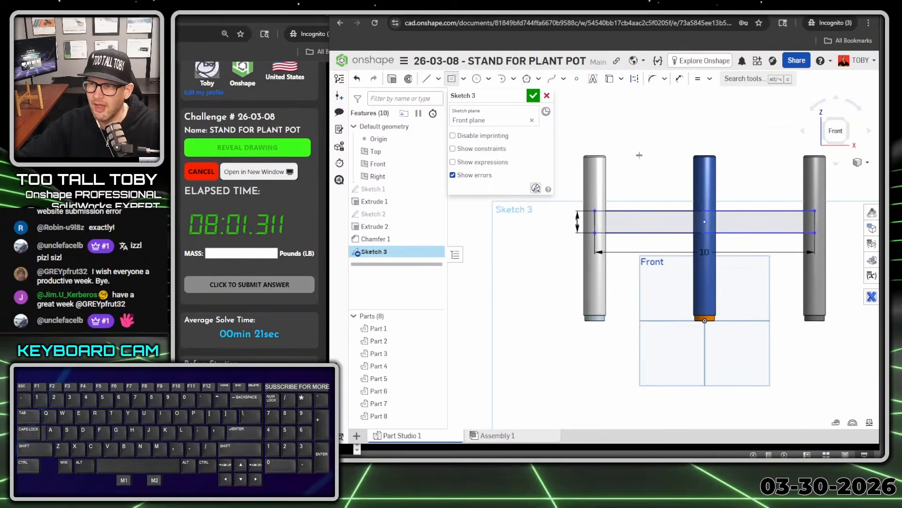
# Dimension the rectangle's bottom edge 3.25 in above the Top plane
pyautogui.press('s')
pyautogui.click(733, 177)
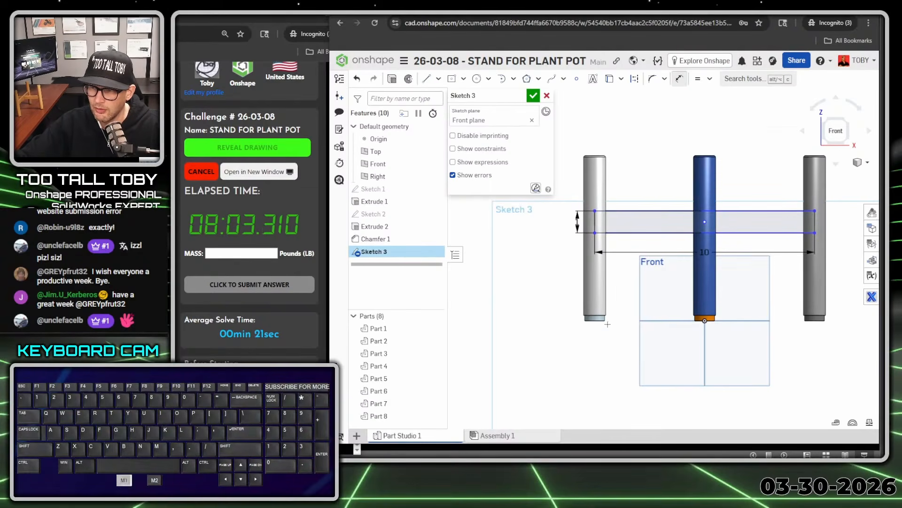
pyautogui.hotkey('alt', '1')
pyautogui.click(677, 369)
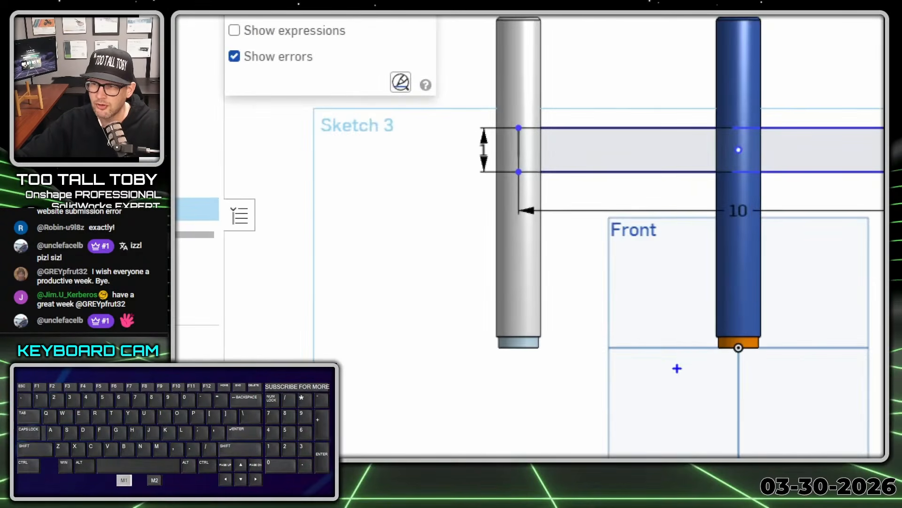
pyautogui.keyDown('ctrl'); pyautogui.keyDown('shift'); pyautogui.moveTo(653, 352); pyautogui.dragTo(634, 412); pyautogui.keyUp('shift'); pyautogui.keyUp('ctrl')
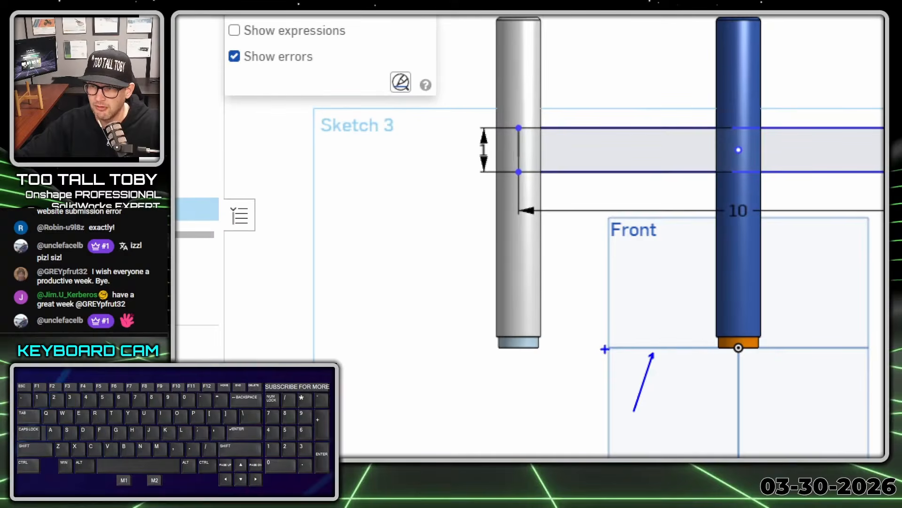
pyautogui.hotkey('alt', '1')
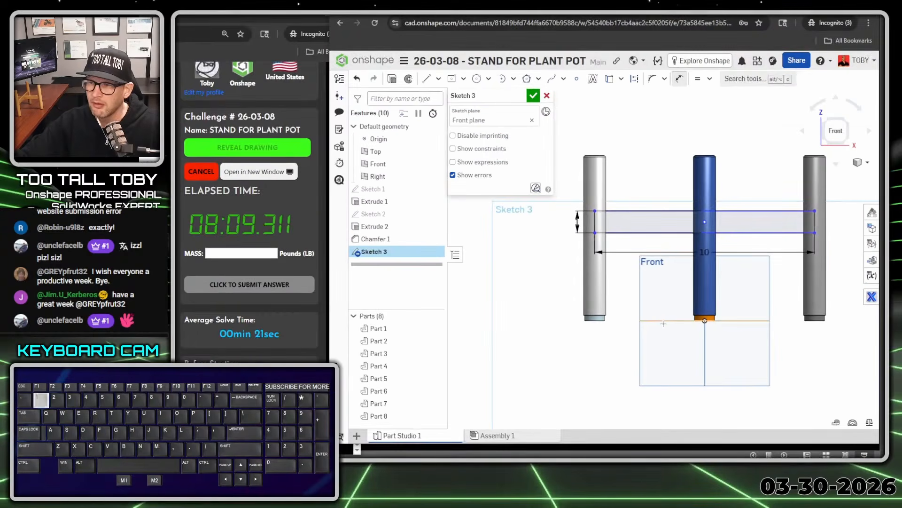
pyautogui.click(642, 234)
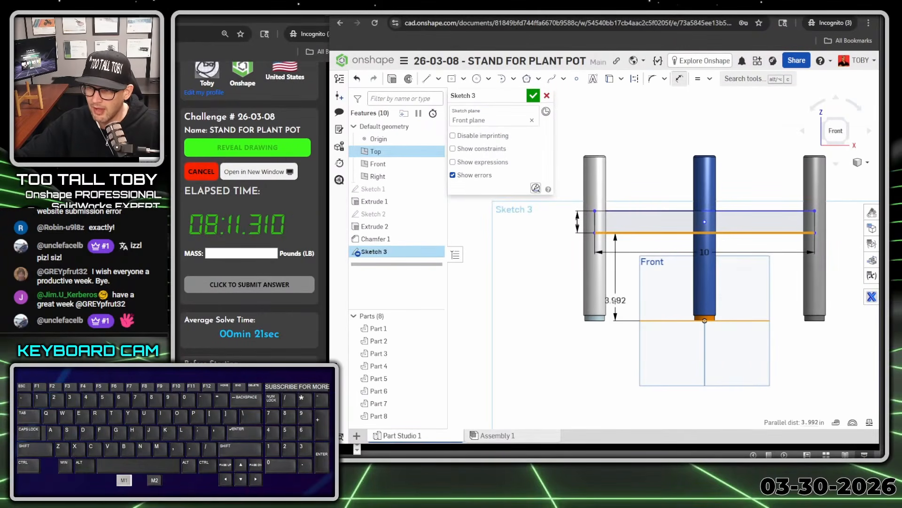
pyautogui.click(624, 286)
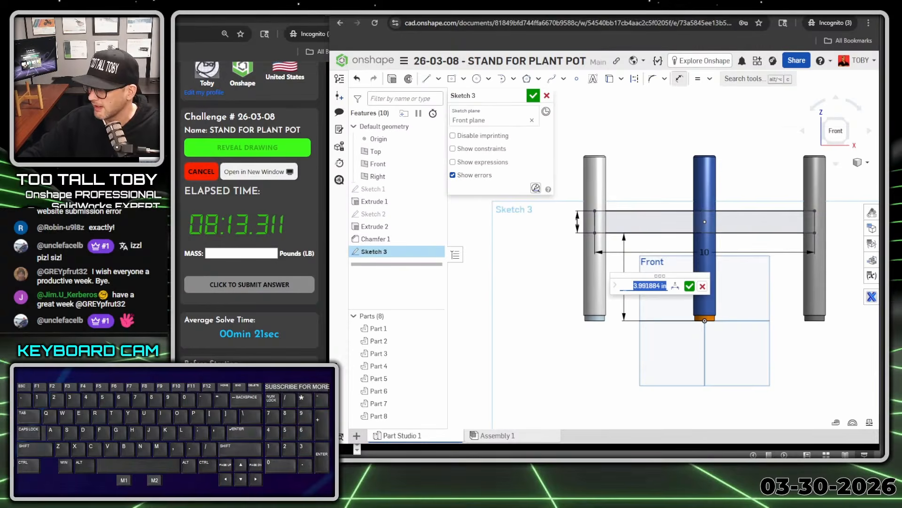
pyautogui.write('3.25')
pyautogui.press('Return')
# Draw a smaller centre-point rectangle, about 1.9 in by 0.7 in, vertically above the origin and overlapping the long rectangle's bottom edge
pyautogui.scroll(2, 745, 247)
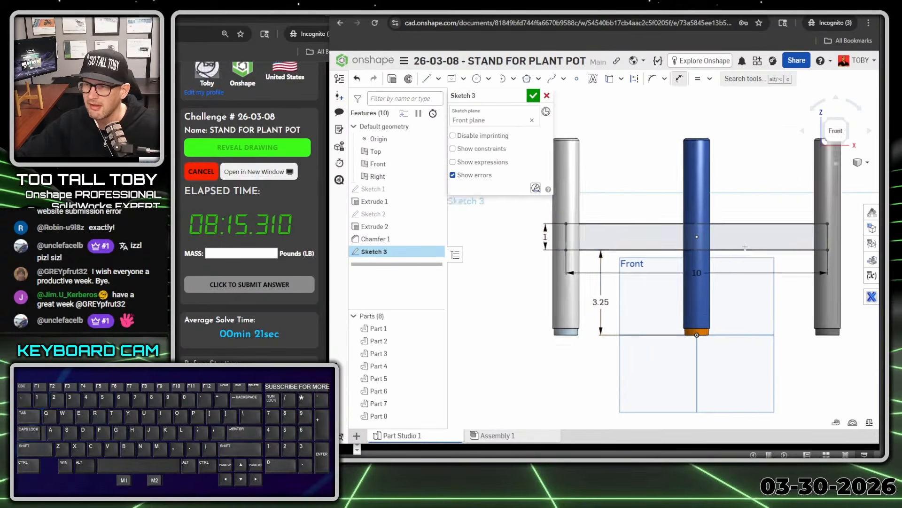
pyautogui.scroll(3, 739, 246)
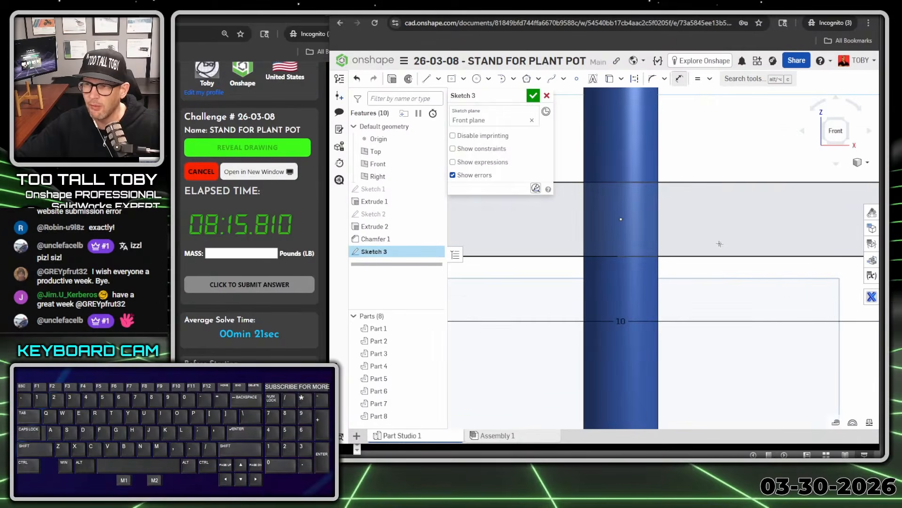
pyautogui.click(451, 78)
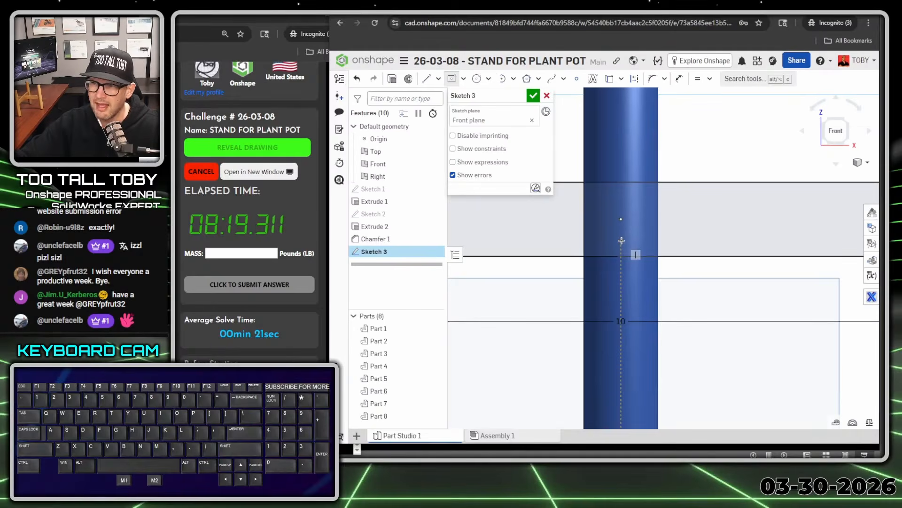
pyautogui.click(621, 241)
pyautogui.click(689, 214)
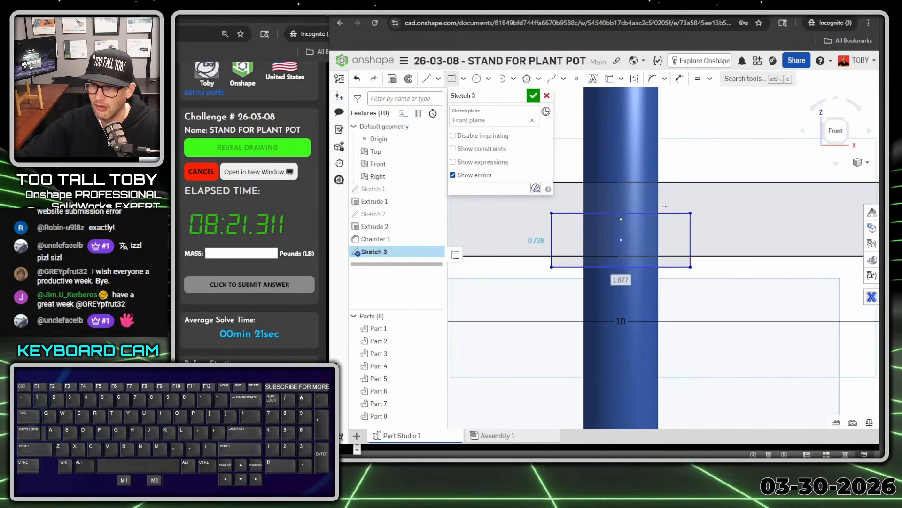
pyautogui.press('Escape')
# Dimension the small rectangle 0.55 in wide and 0.5 in high
pyautogui.press('s')
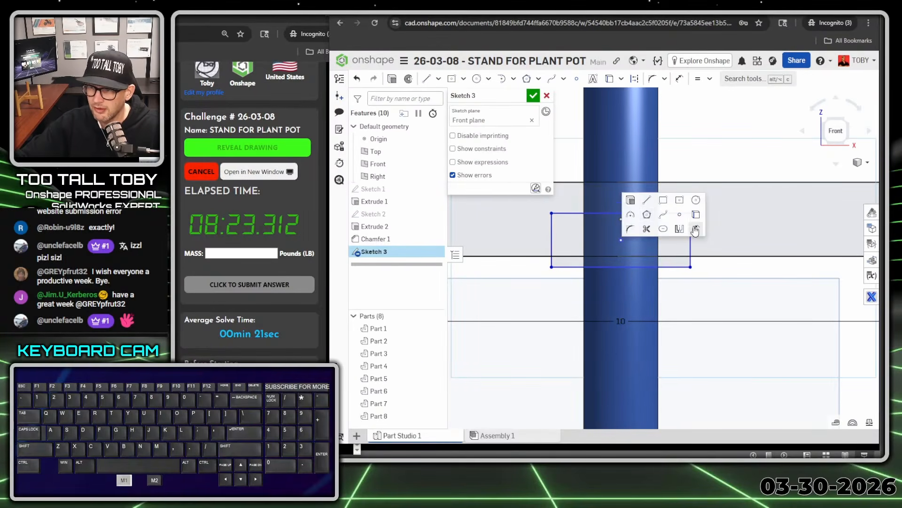
pyautogui.click(695, 229)
pyautogui.click(604, 268)
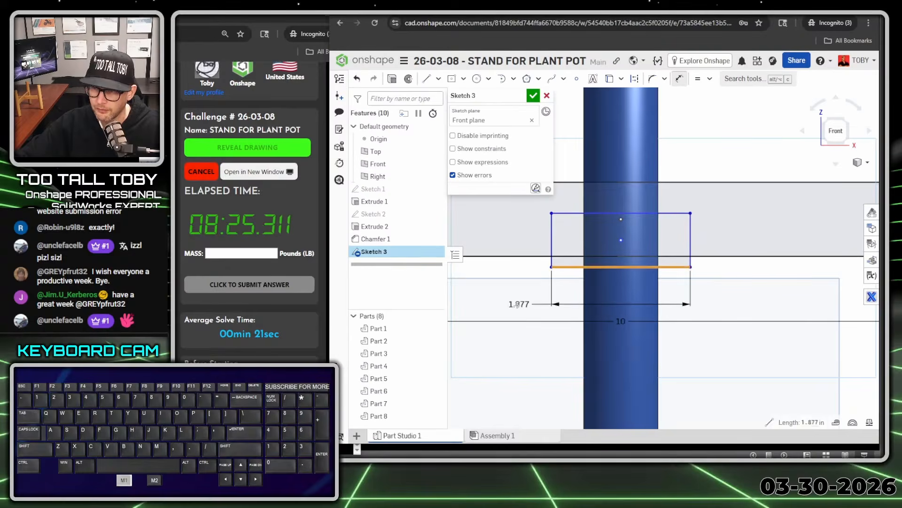
pyautogui.click(520, 303)
pyautogui.write('0.55')
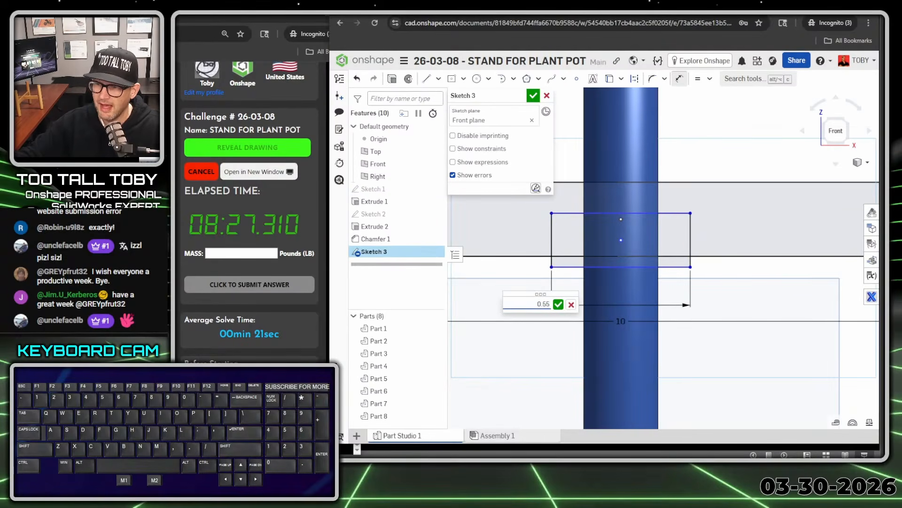
pyautogui.press('Return')
pyautogui.click(600, 239)
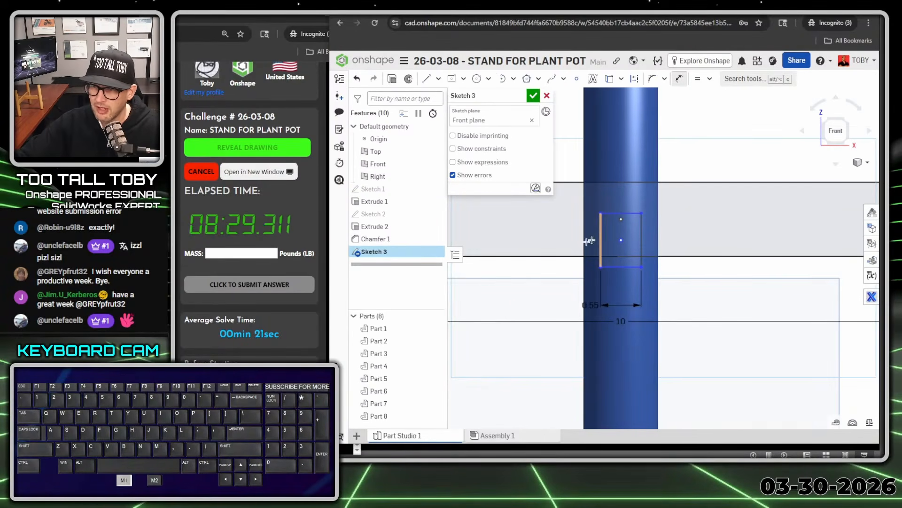
pyautogui.click(517, 278)
pyautogui.write('0.5')
pyautogui.press('Return')
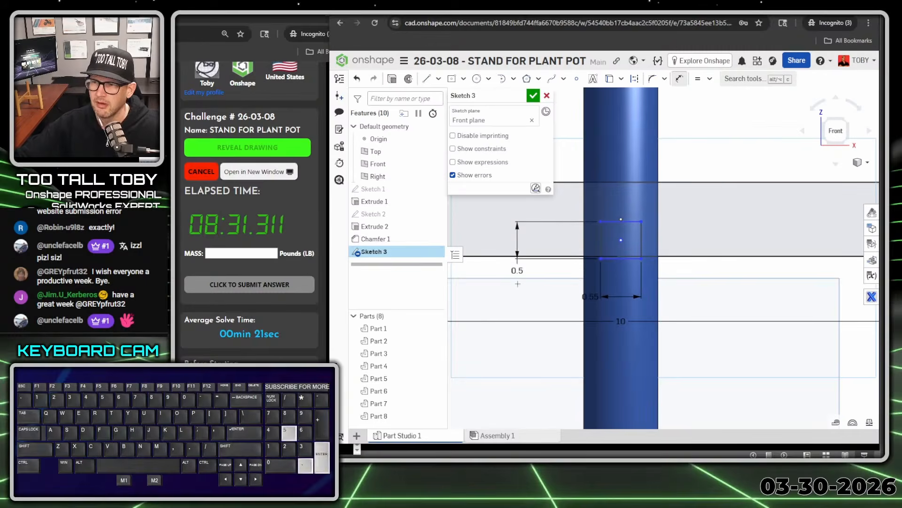
# Make the small rectangle's bottom edge coincident with the long rectangle's bottom edge
pyautogui.click(617, 258)
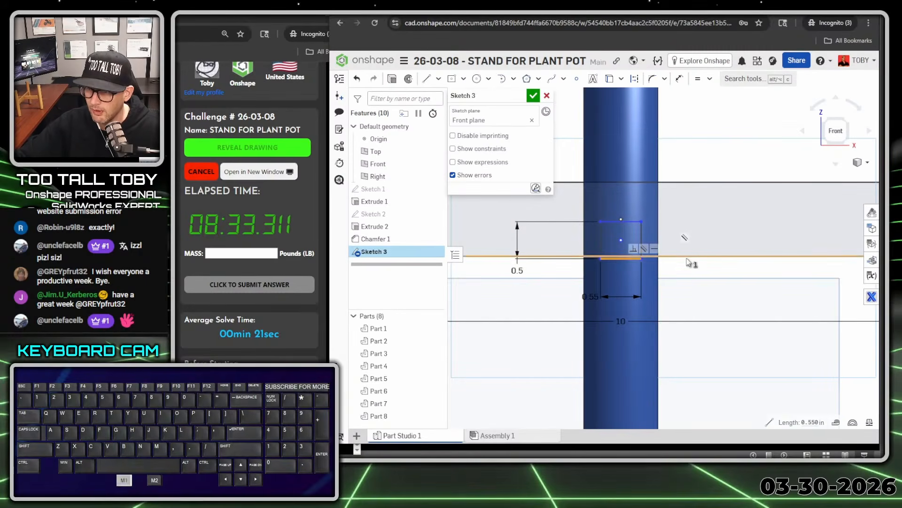
pyautogui.click(686, 257)
pyautogui.press('i')
pyautogui.scroll(-6, 687, 288)
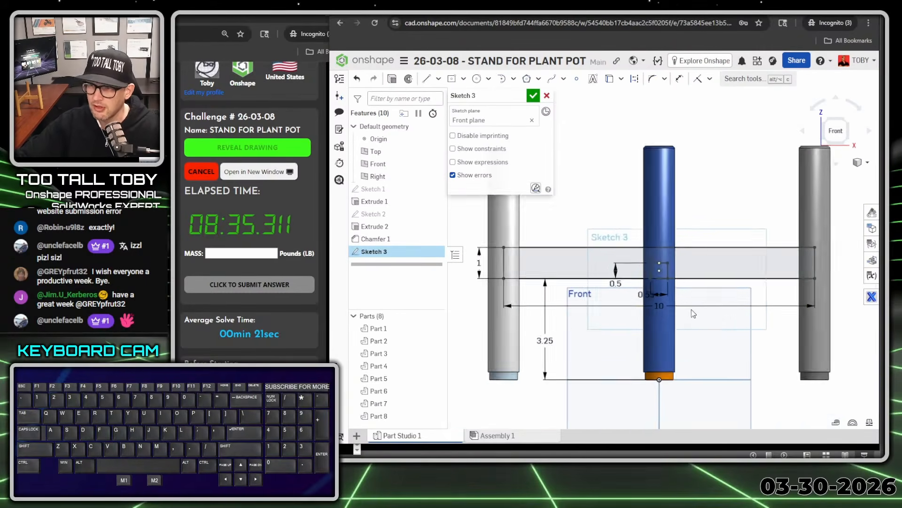
# Extrude the long rectangle's region of the Front plane sketch, leaving out the small rectangle, symmetrically with a 0.5 in depth
pyautogui.moveTo(824, 297)
pyautogui.mouseDown(button='right')
pyautogui.moveTo(799, 311)
pyautogui.moveTo(807, 310)
pyautogui.mouseUp(button='right')
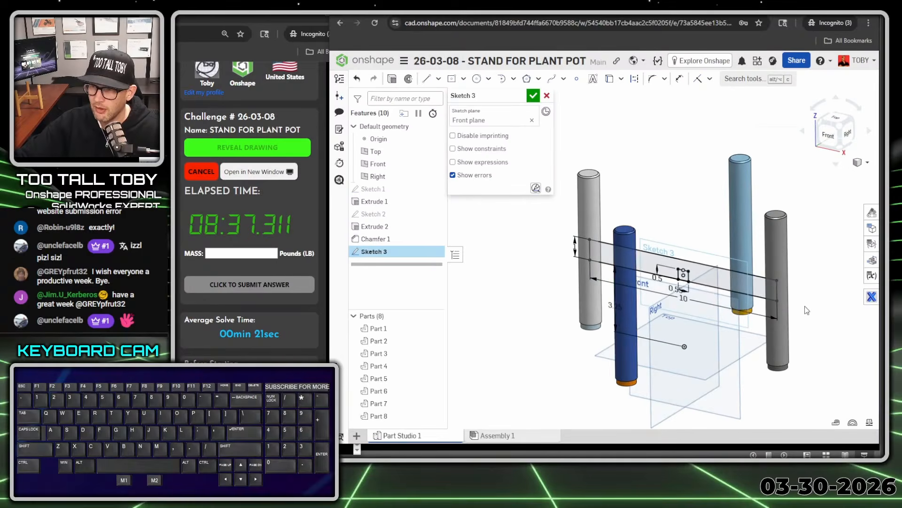
pyautogui.press('s')
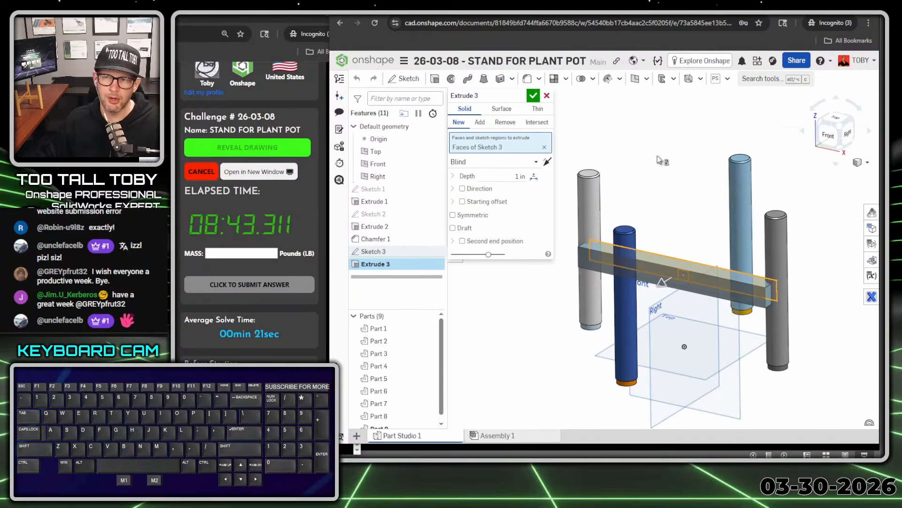
pyautogui.press('space')
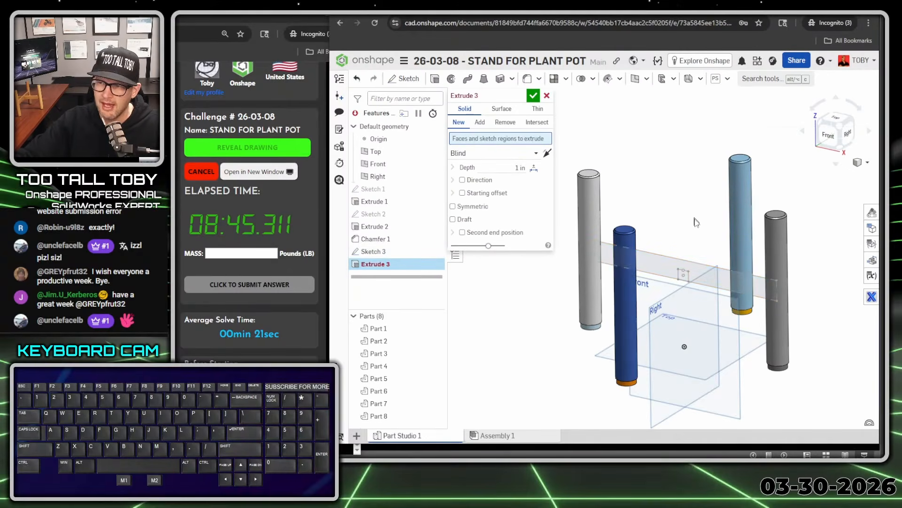
pyautogui.click(664, 267)
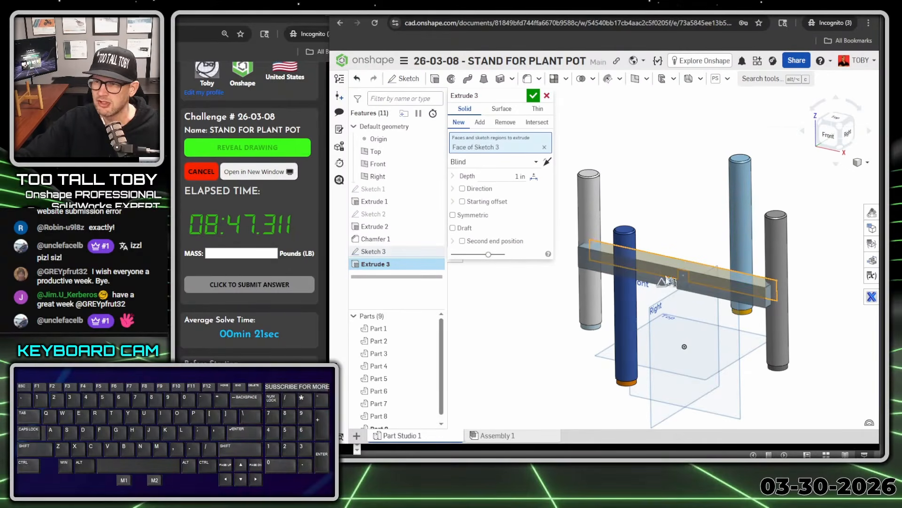
pyautogui.click(519, 176)
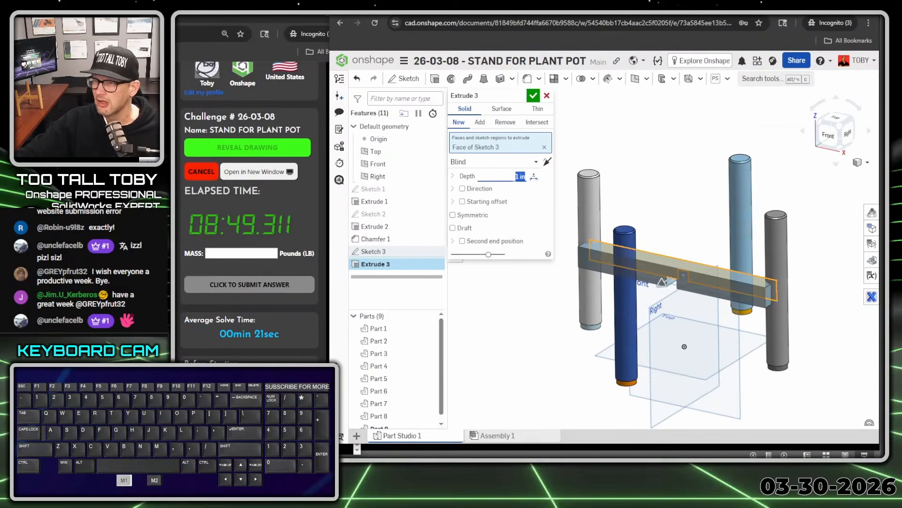
pyautogui.write('0.5')
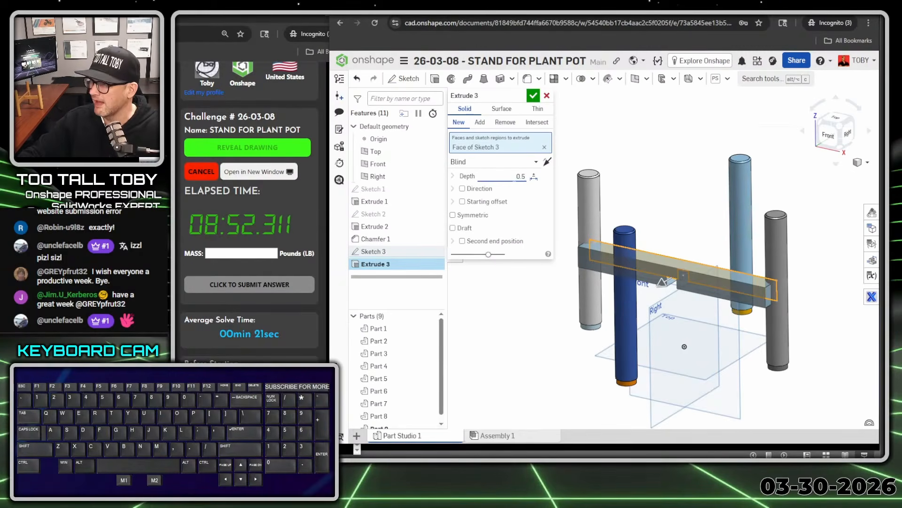
pyautogui.press('Return')
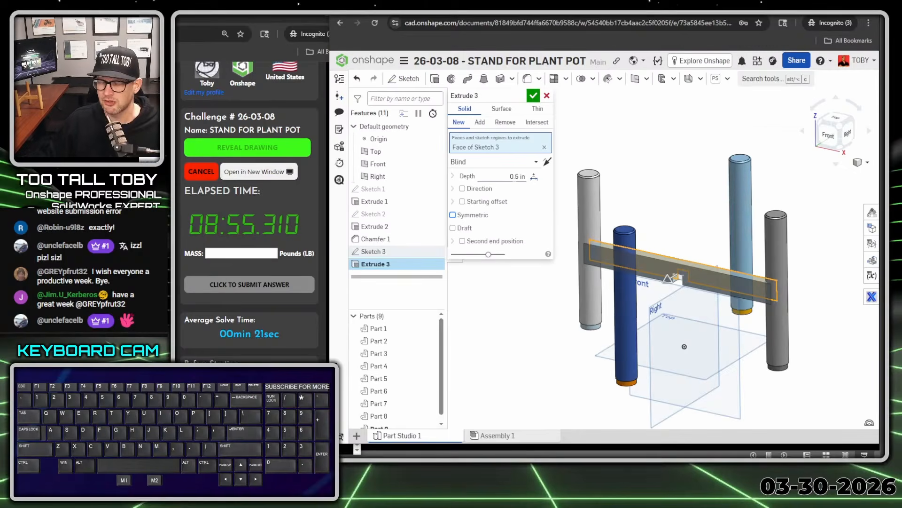
pyautogui.press('space')
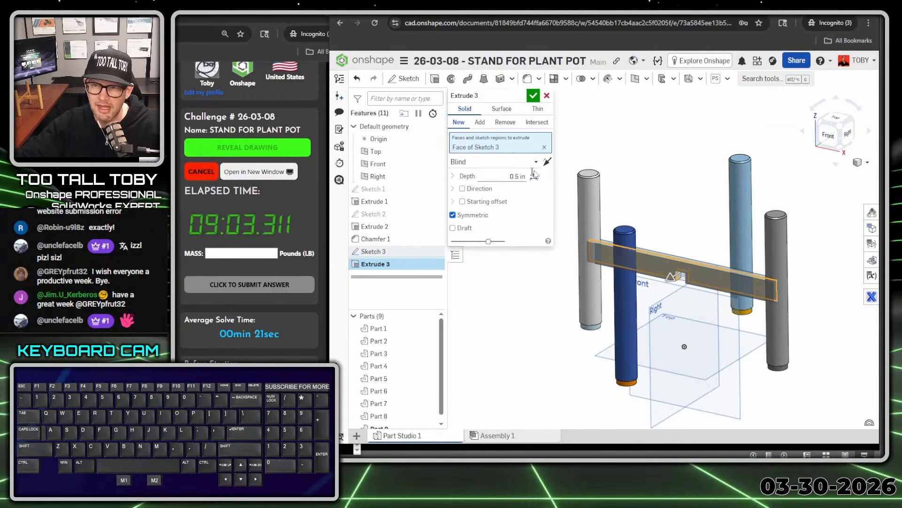
# Make the crossbar extrusion an Add operation merged with the two posts at its ends, and finish it
pyautogui.click(480, 123)
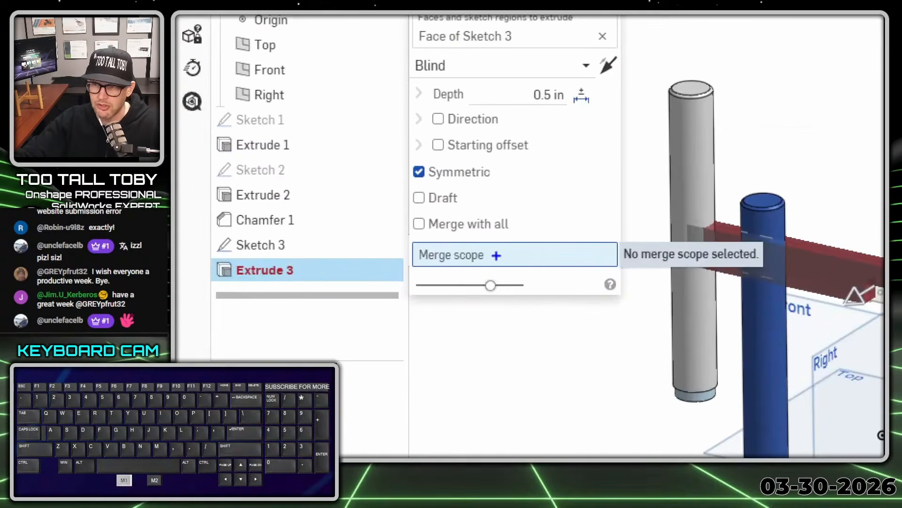
pyautogui.moveTo(492, 256); pyautogui.dragTo(525, 234)
pyautogui.hotkey('alt', '1')
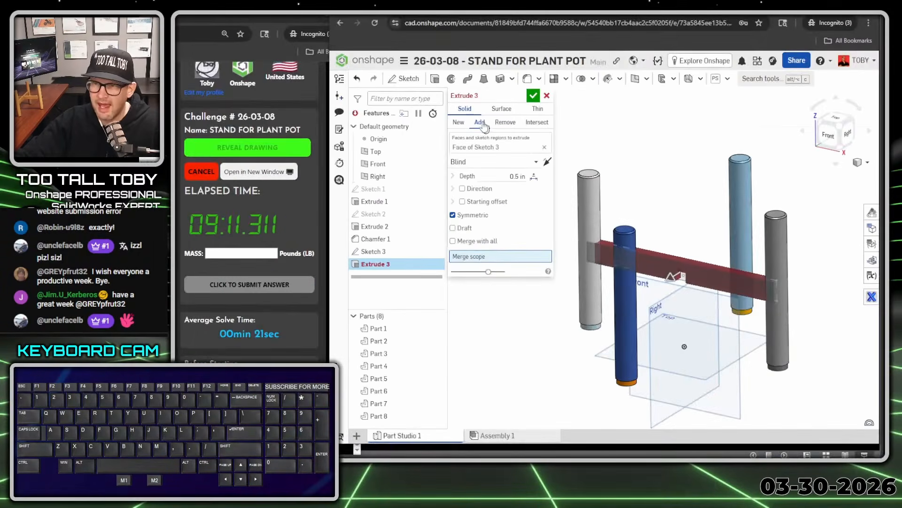
pyautogui.click(589, 249)
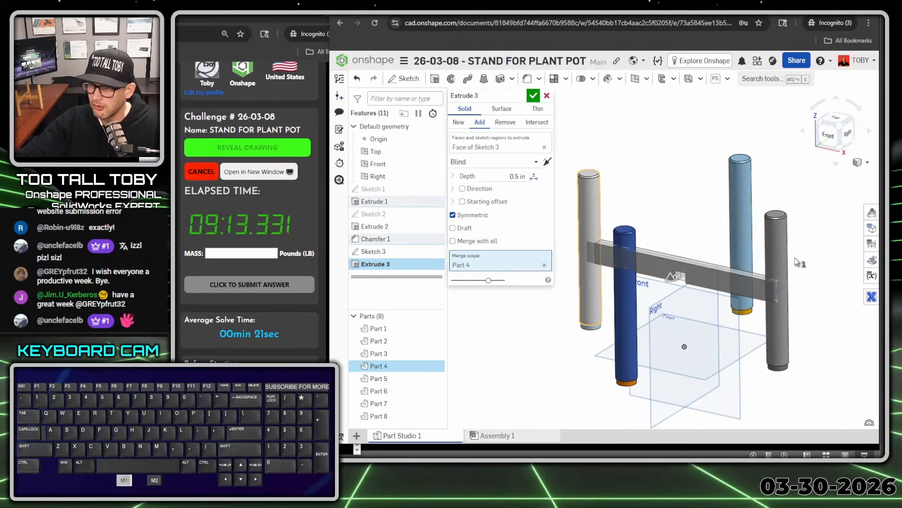
pyautogui.click(779, 254)
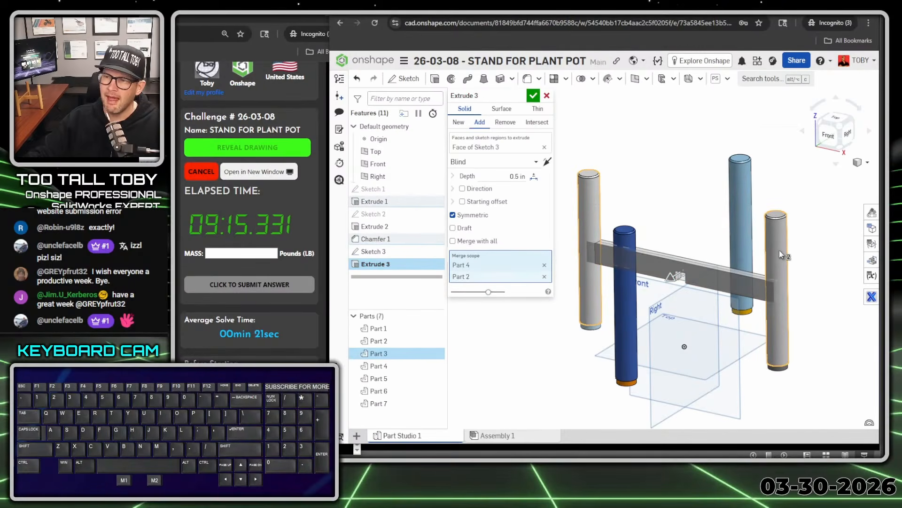
pyautogui.press('Return')
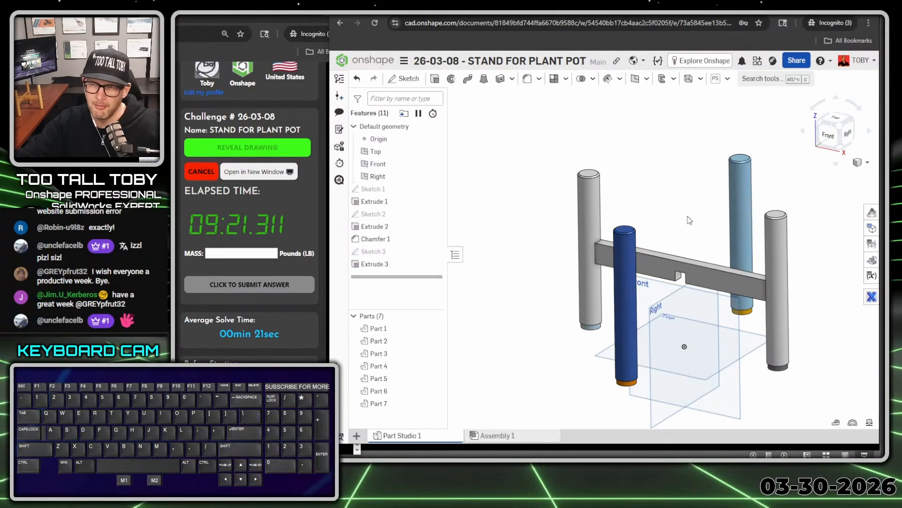
# On the Right plane, sketch a centre-point rectangle vertically above the origin, 10 in wide and 1 in high
pyautogui.click(656, 307)
pyautogui.press('s')
pyautogui.click(670, 299)
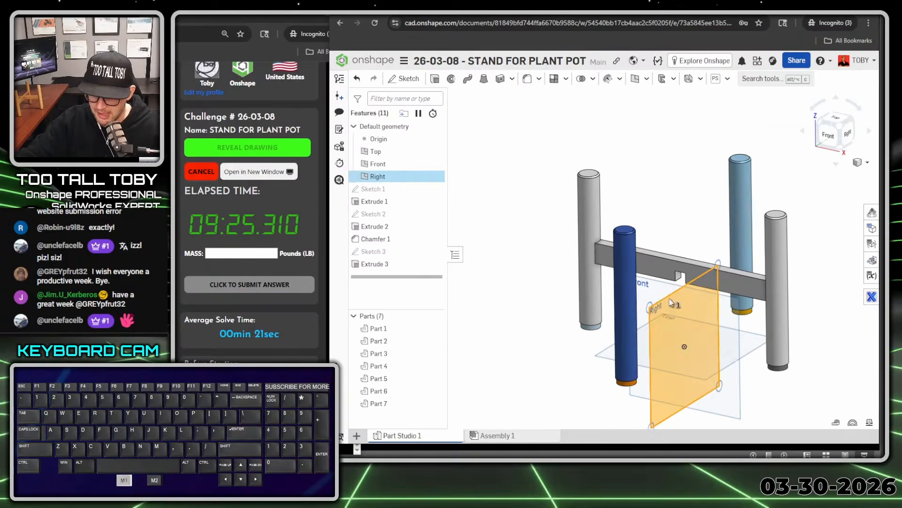
pyautogui.press('s')
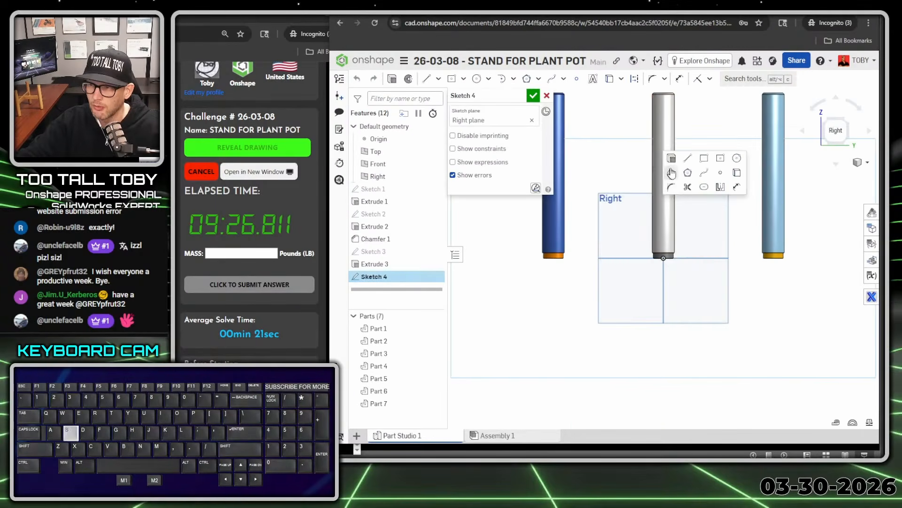
pyautogui.click(722, 162)
pyautogui.keyDown('ctrl'); pyautogui.moveTo(694, 204); pyautogui.dragTo(720, 236, button='right'); pyautogui.keyUp('ctrl')
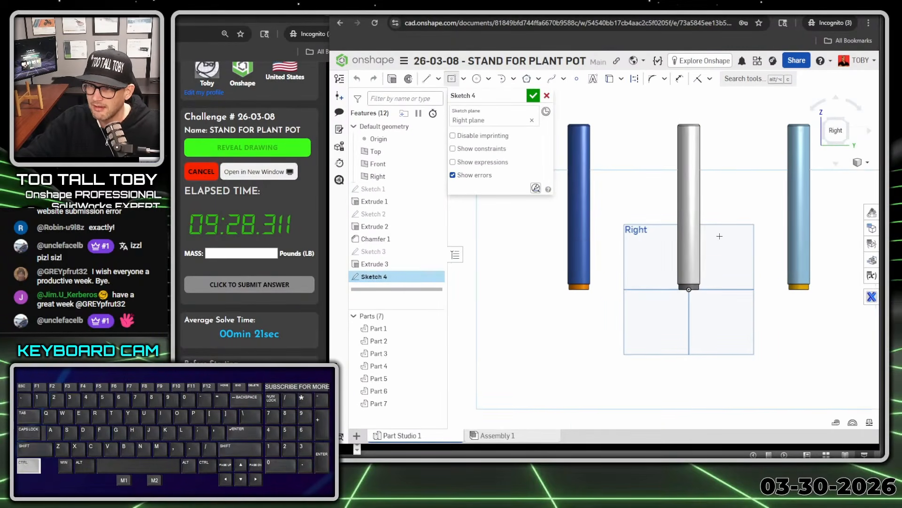
pyautogui.click(690, 197)
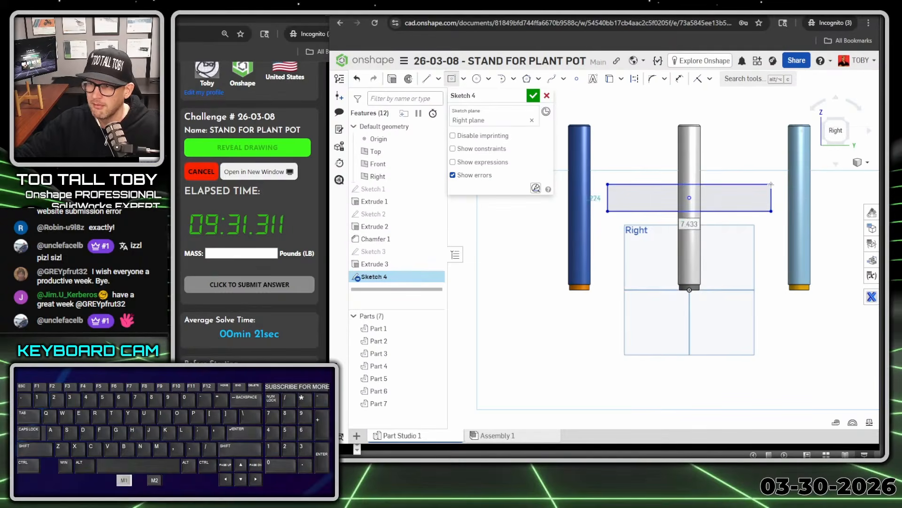
pyautogui.write('10')
pyautogui.write('1')
pyautogui.press('Return')
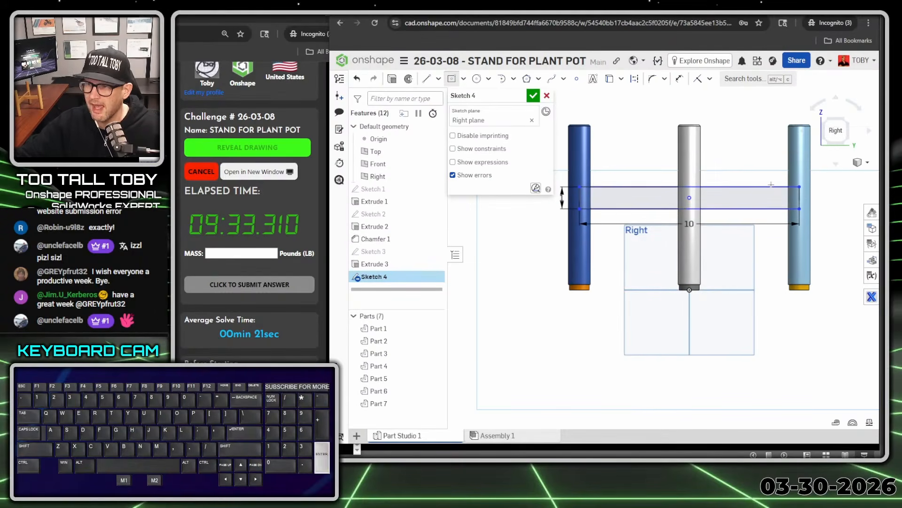
# Add a centre-point rectangle 0.55 in wide and 0.5 in high on the vertical centreline, just below the long rectangle
pyautogui.scroll(-5, 692, 214)
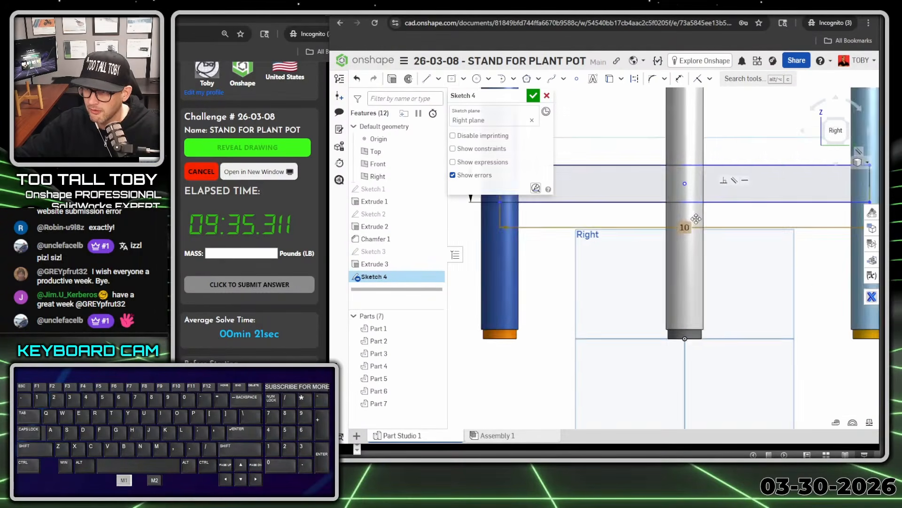
pyautogui.press('s')
pyautogui.click(784, 198)
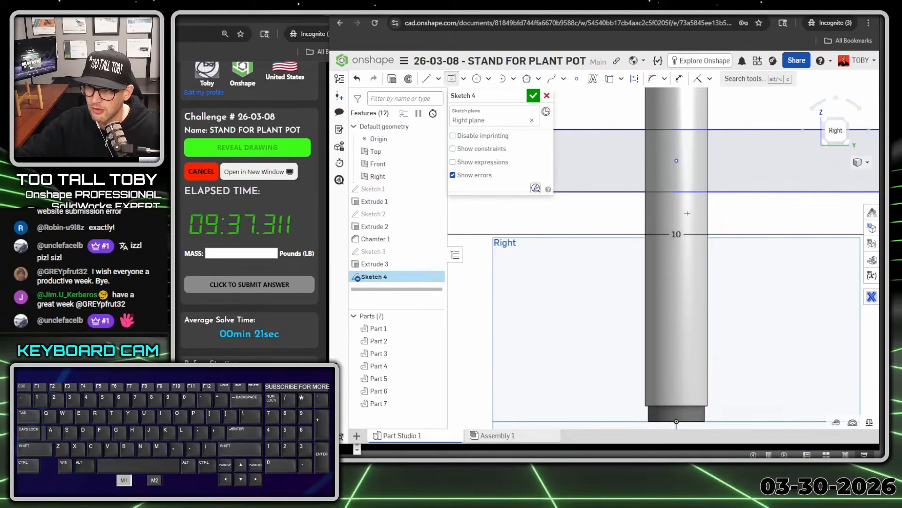
pyautogui.click(676, 212)
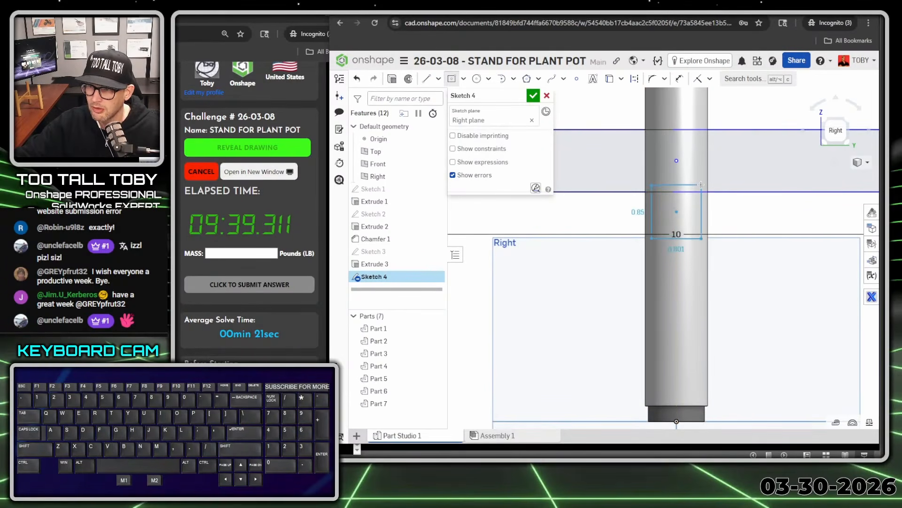
pyautogui.click(701, 184)
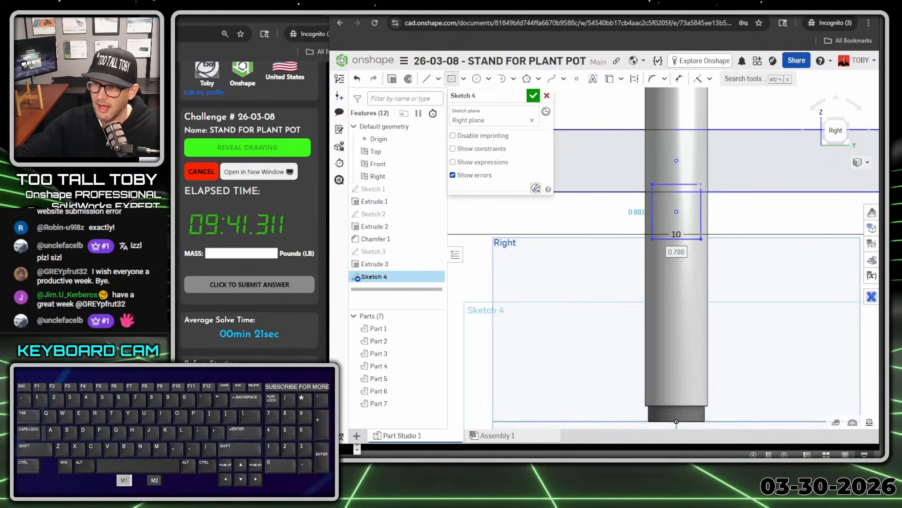
pyautogui.write('0.55')
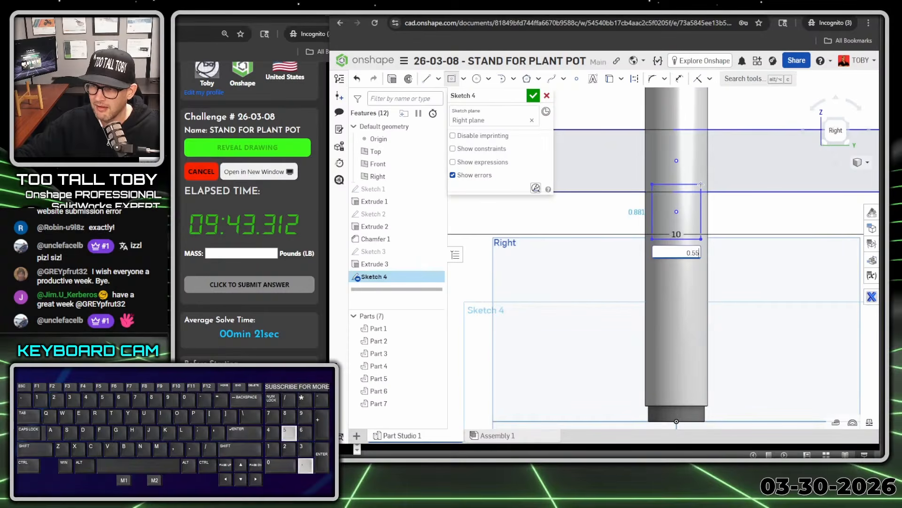
pyautogui.press('Return')
pyautogui.write('0.5')
pyautogui.press('Return')
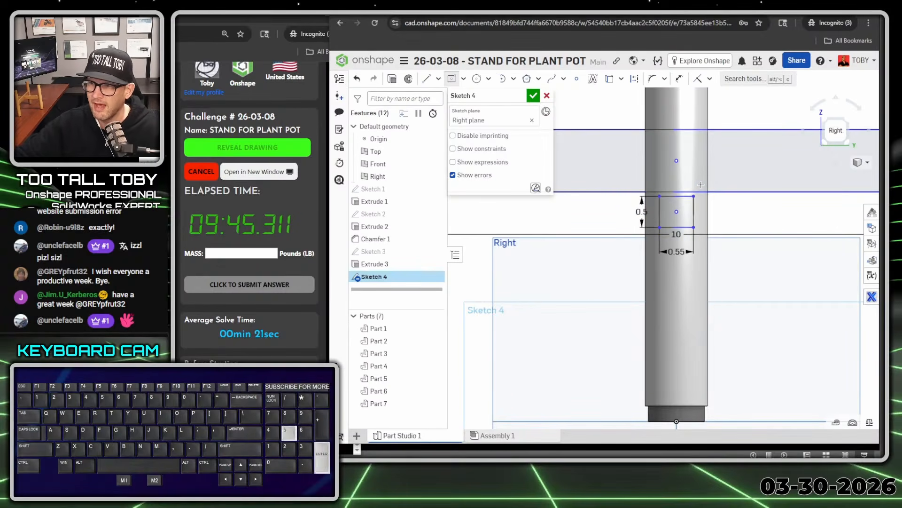
# Make the small rectangle's top corner coincident with the long rectangle's top edge
pyautogui.press('Escape')
pyautogui.click(693, 196)
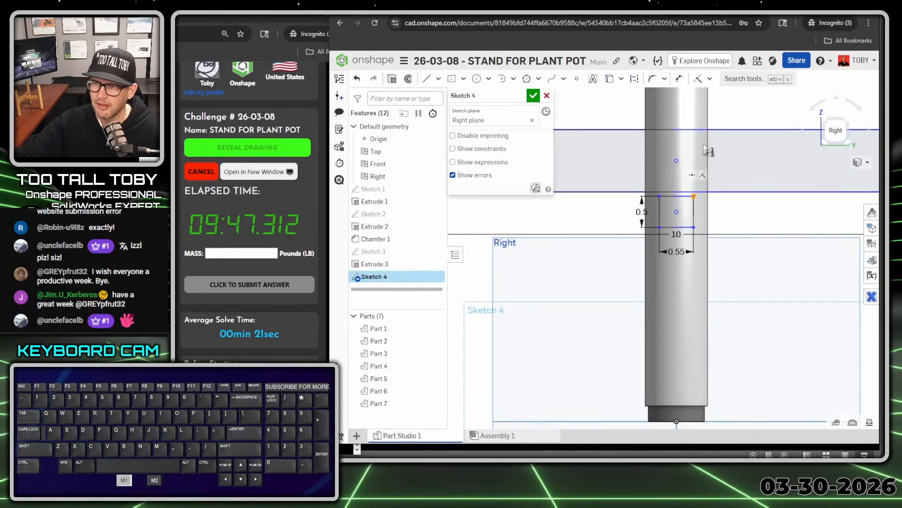
pyautogui.click(698, 129)
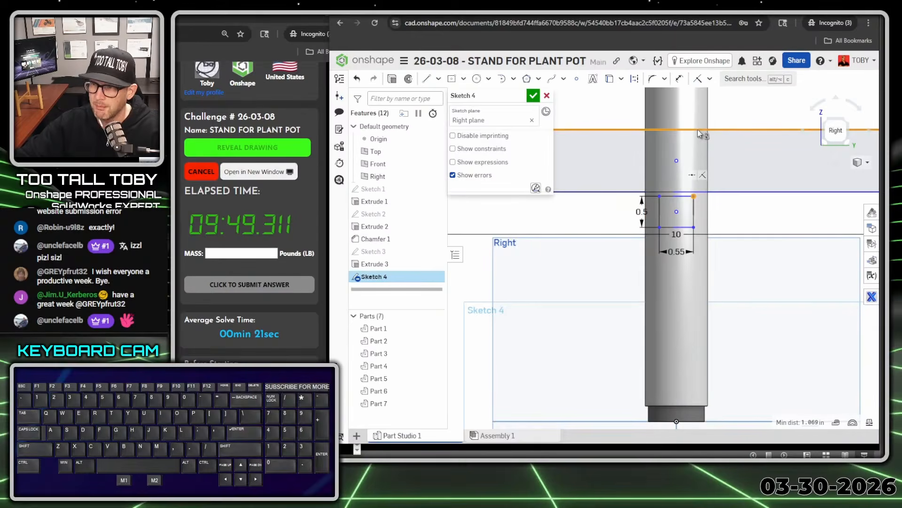
pyautogui.press('i')
# Dimension the long rectangle's bottom edge 3.25 in above the Top plane
pyautogui.scroll(-5, 680, 186)
pyautogui.press('s')
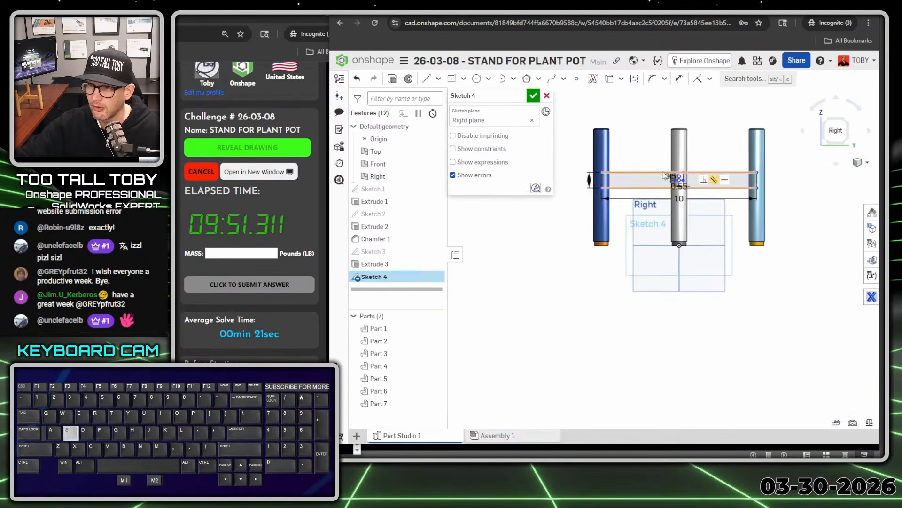
pyautogui.press('u')
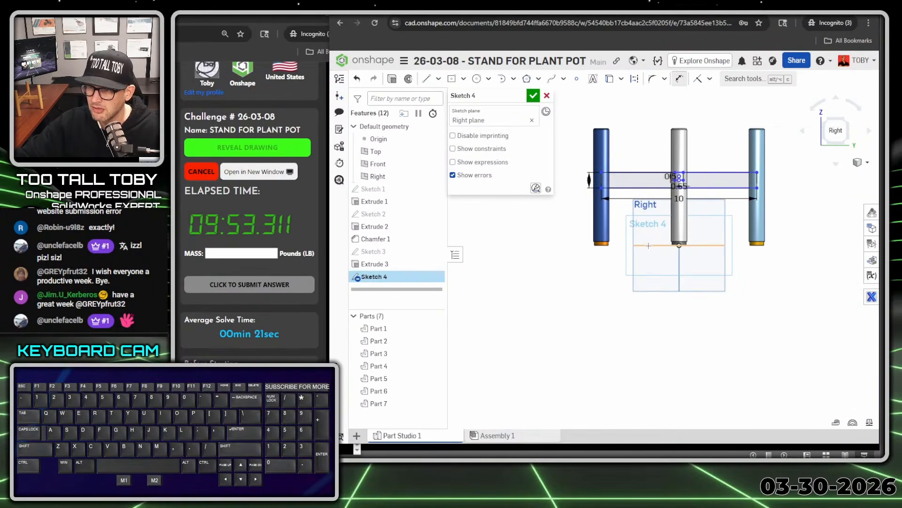
pyautogui.click(649, 245)
pyautogui.click(627, 187)
pyautogui.click(577, 217)
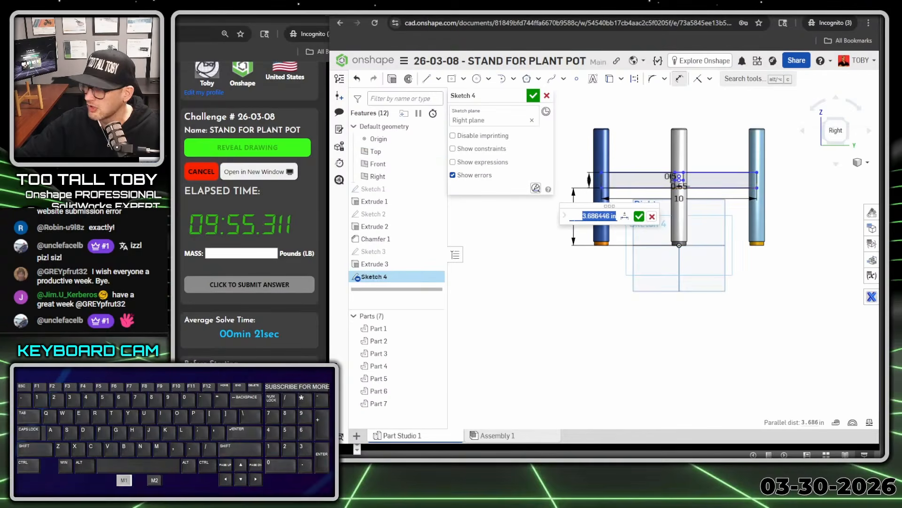
pyautogui.write('3.25')
pyautogui.press('Return')
pyautogui.scroll(-2, 653, 219)
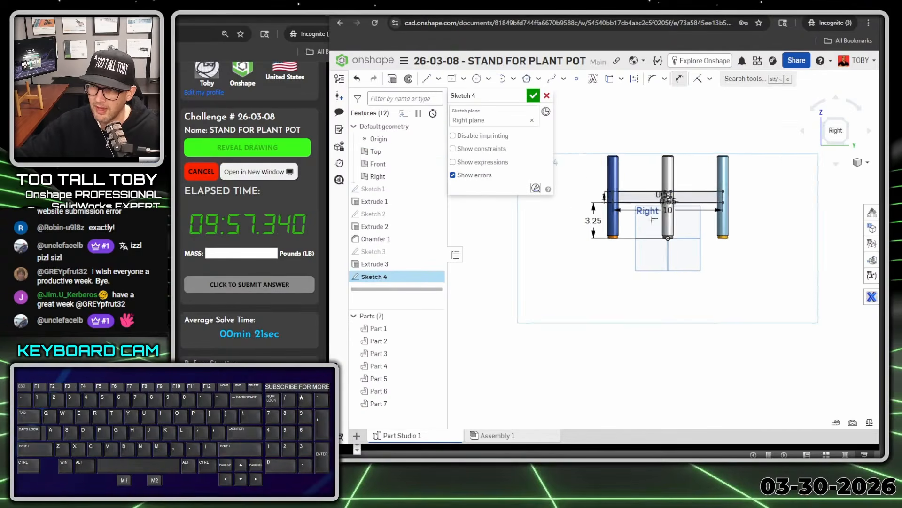
# Finish the crossbar sketch and extrude its regions 0.5 in symmetrically about the Right plane
pyautogui.moveTo(653, 219); pyautogui.dragTo(657, 203, button='right')
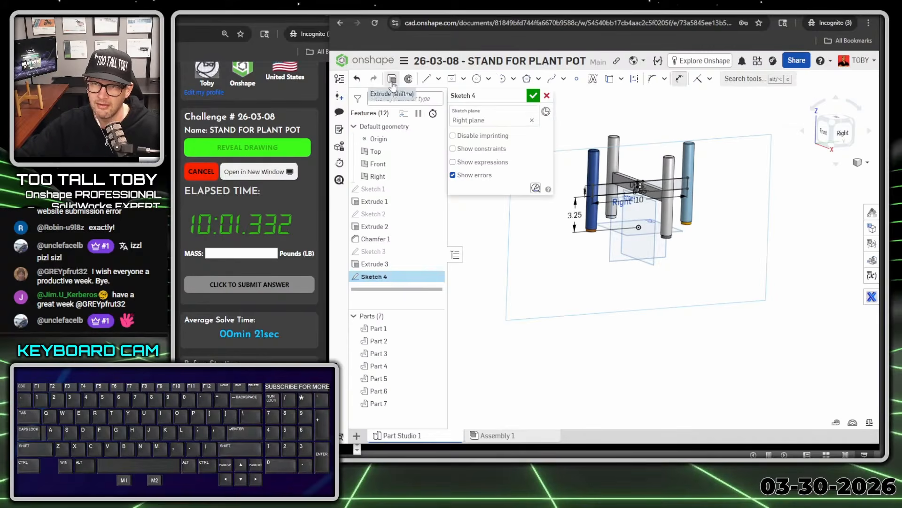
pyautogui.click(533, 95)
pyautogui.hotkey('shift', 'e')
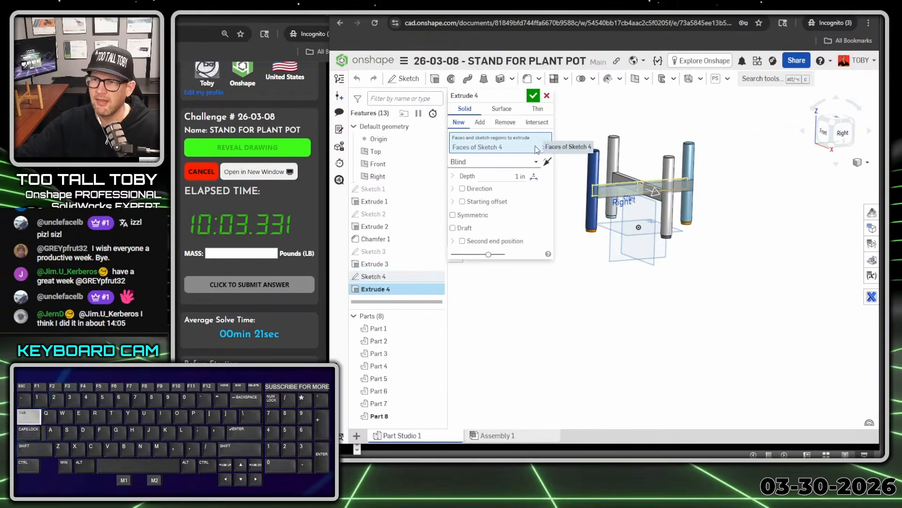
pyautogui.write('0.5')
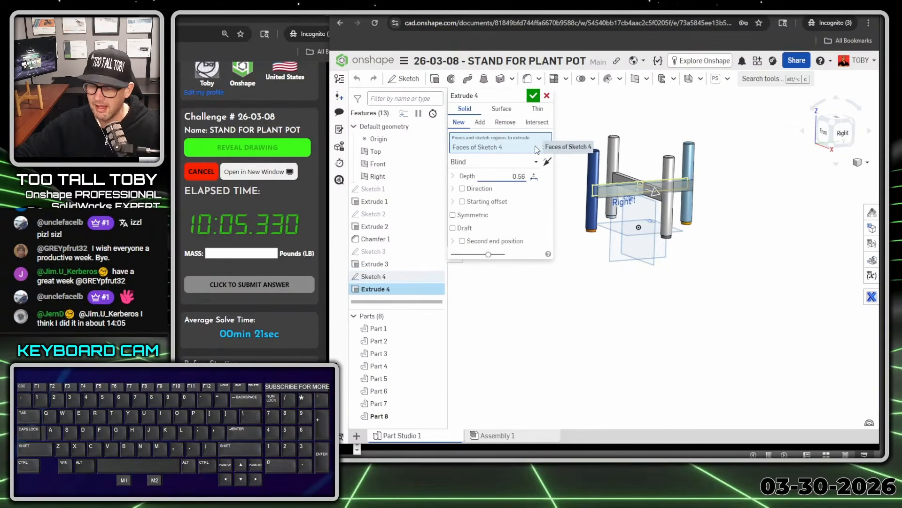
pyautogui.press('Tab')
pyautogui.press('space')
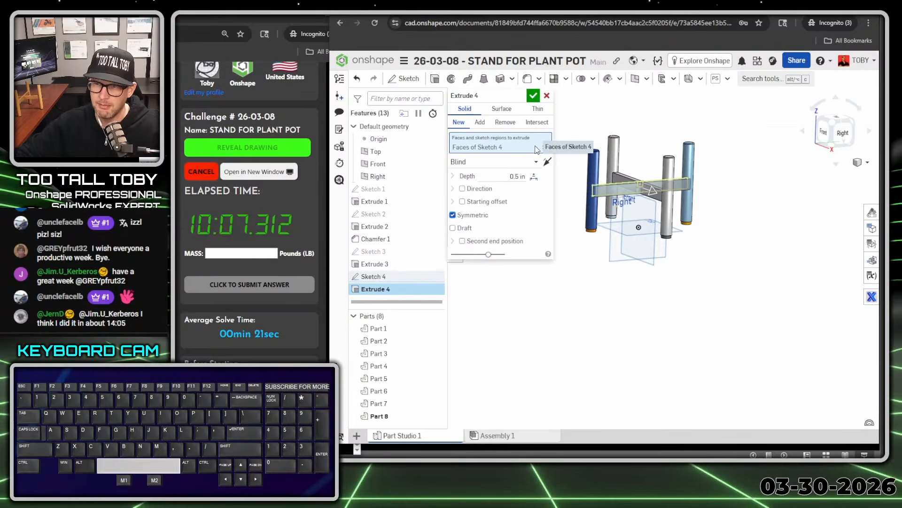
# Set the extrusion to Add and merge it with the two blue legs at its ends, Part 1 and Part 2
pyautogui.click(480, 122)
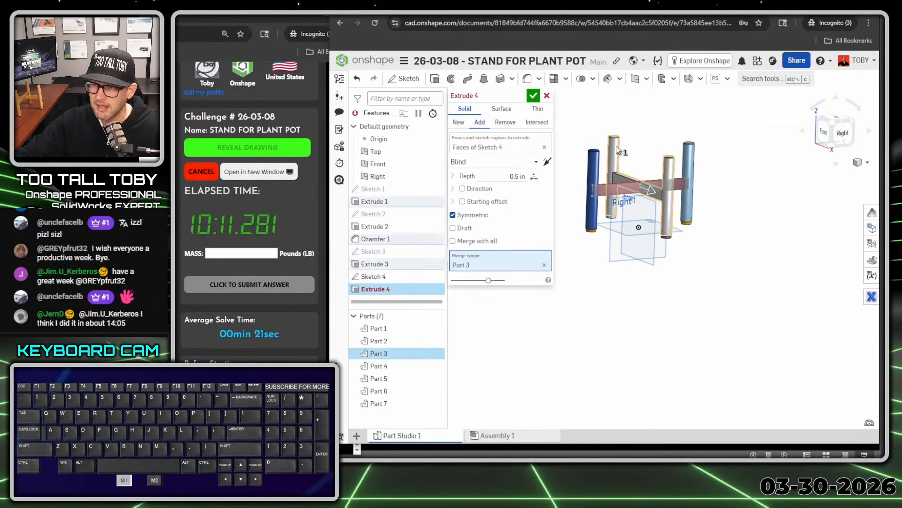
pyautogui.moveTo(636, 173); pyautogui.dragTo(629, 182, button='right')
pyautogui.click(594, 193)
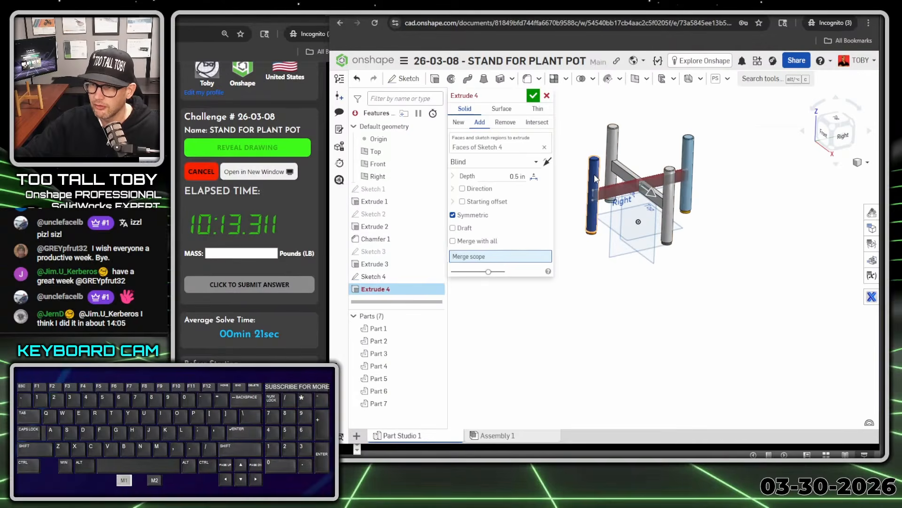
pyautogui.click(686, 149)
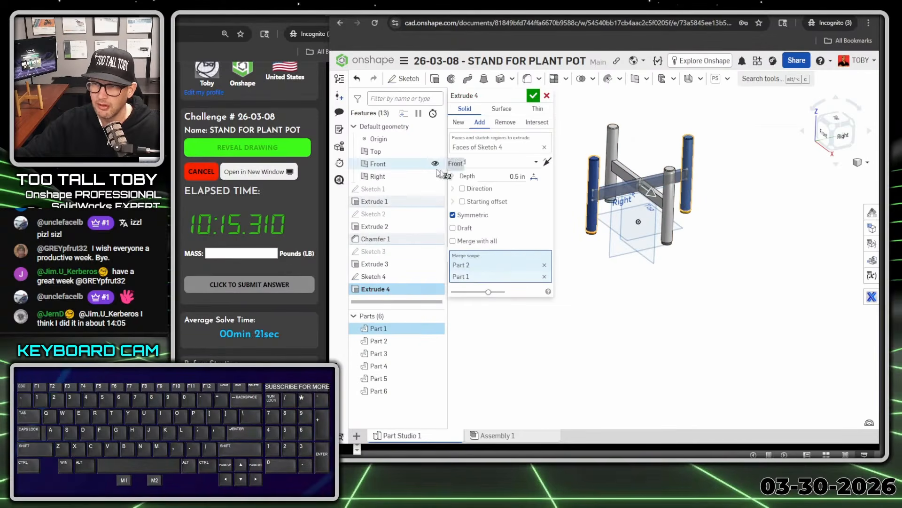
pyautogui.click(532, 96)
# Reopen the new crossbar's extrusion for editing and try the Remove operation before setting it back to Add
pyautogui.scroll(10, 623, 168)
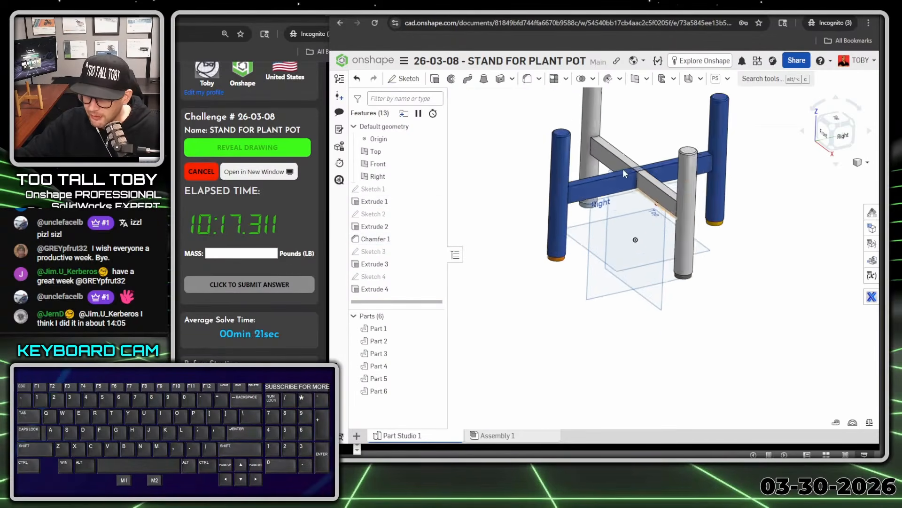
pyautogui.scroll(2, 648, 195)
pyautogui.moveTo(644, 220)
pyautogui.mouseDown(button='middle')
pyautogui.moveTo(645, 189)
pyautogui.moveTo(647, 226)
pyautogui.mouseUp(button='middle')
pyautogui.scroll(-7, 647, 235)
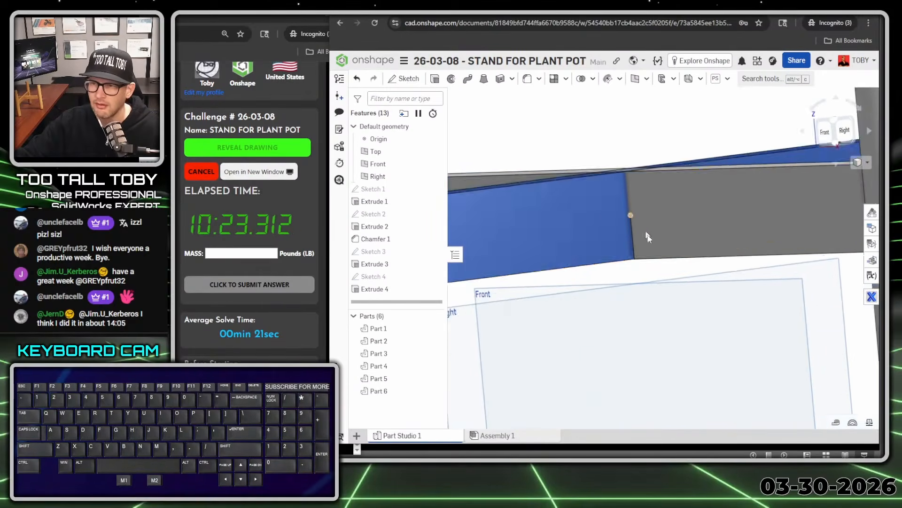
pyautogui.click(366, 290)
pyautogui.doubleClick(365, 290)
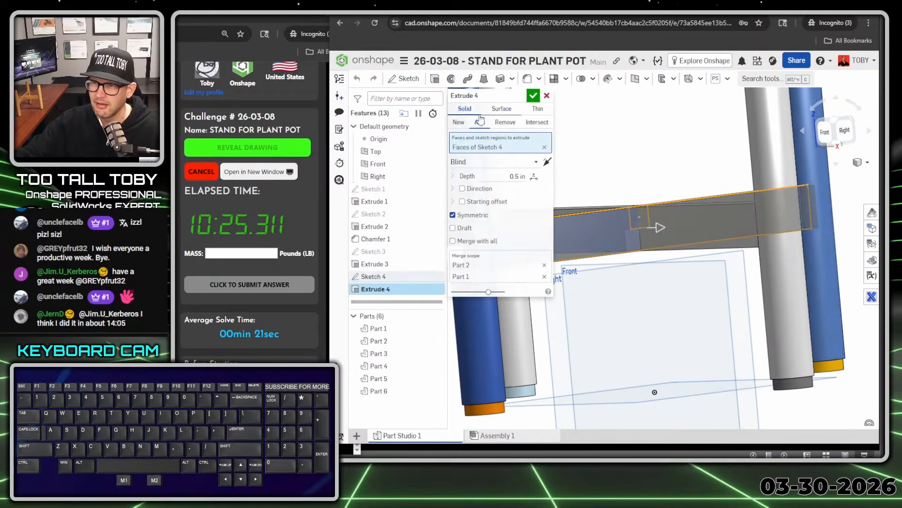
pyautogui.click(504, 123)
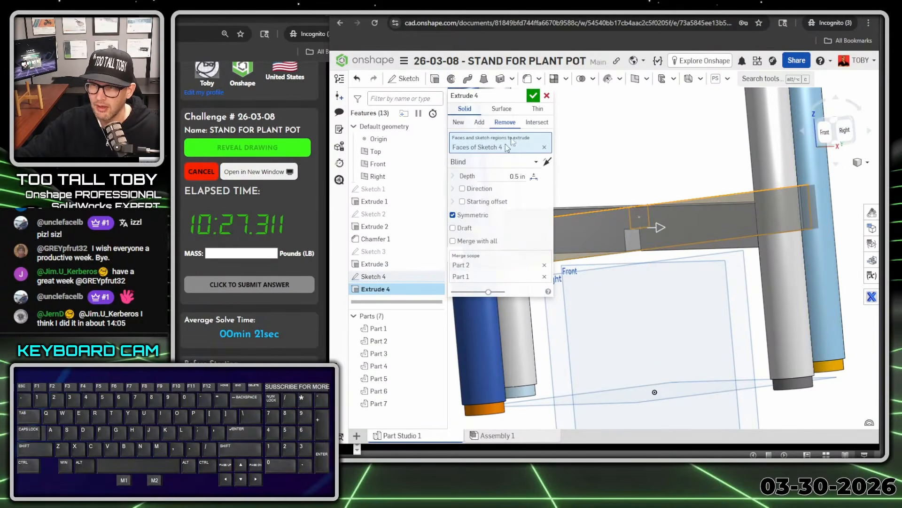
pyautogui.scroll(-4, 637, 184)
pyautogui.moveTo(638, 183); pyautogui.dragTo(634, 192, button='middle')
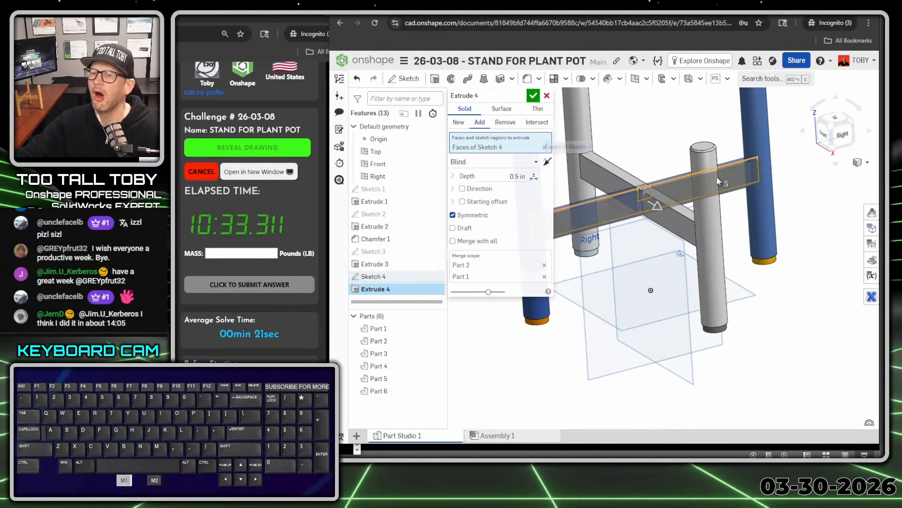
pyautogui.scroll(-3, 718, 176)
pyautogui.hotkey('alt', '1')
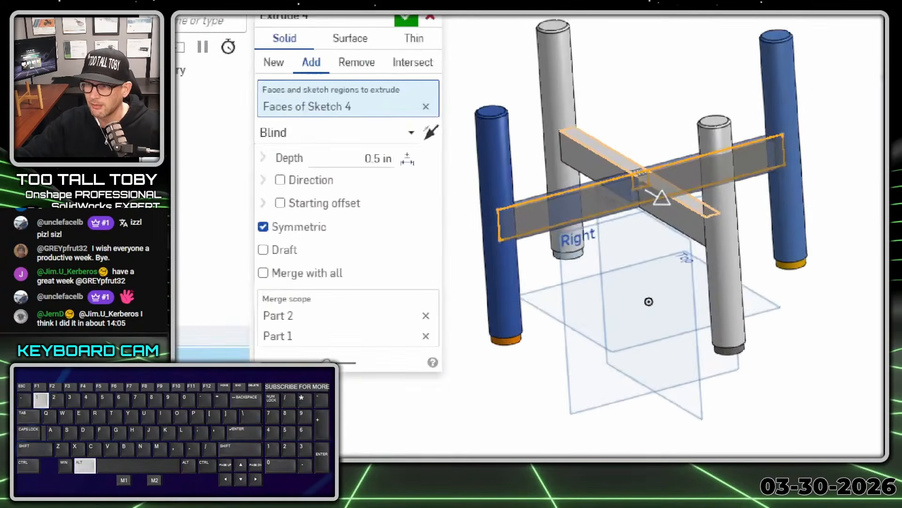
pyautogui.click(643, 169)
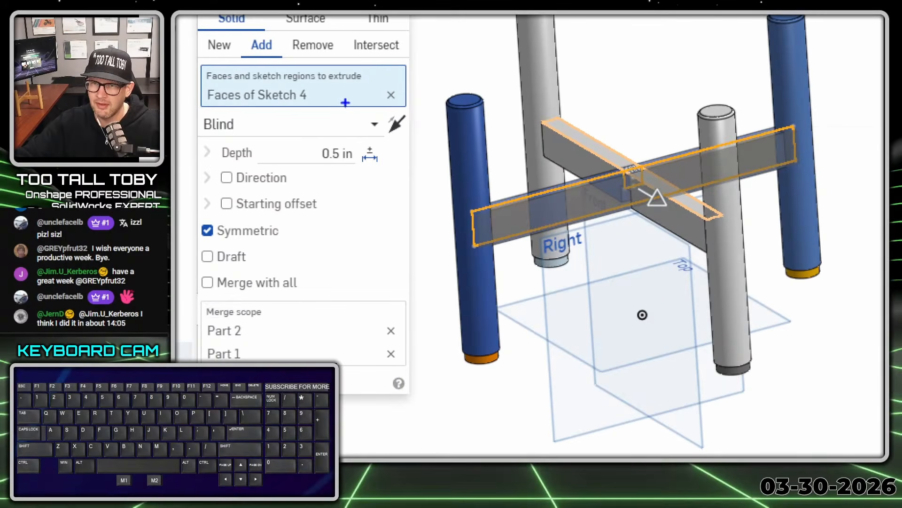
pyautogui.keyDown('ctrl'); pyautogui.keyDown('shift'); pyautogui.moveTo(397, 88); pyautogui.dragTo(443, 47); pyautogui.keyUp('shift'); pyautogui.keyUp('ctrl')
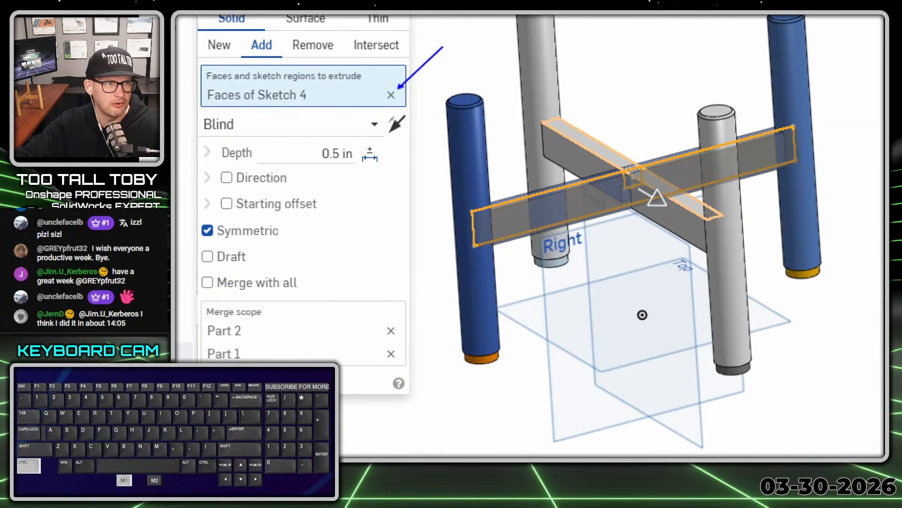
pyautogui.hotkey('alt', '1')
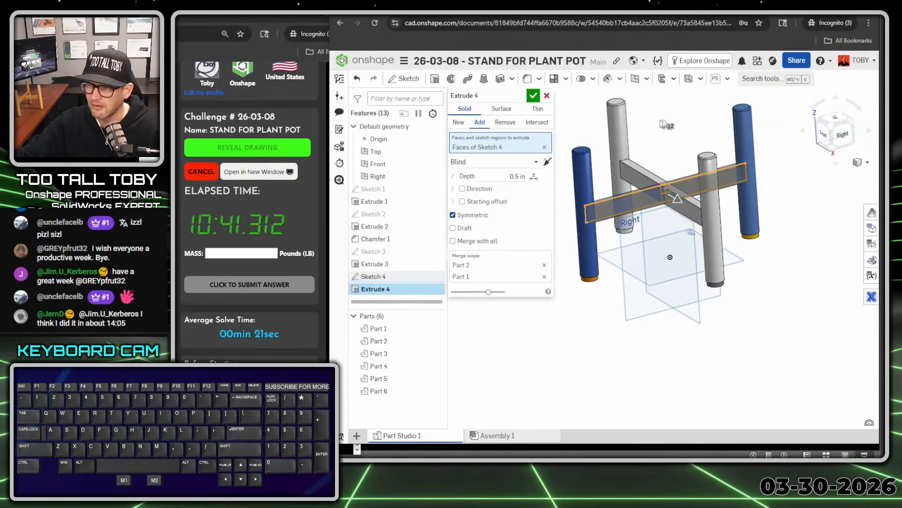
# Replace the extrusion's regions with only the long crossbar region, leaving out the small notch rectangle, and inspect the crossbar joint
pyautogui.press('space')
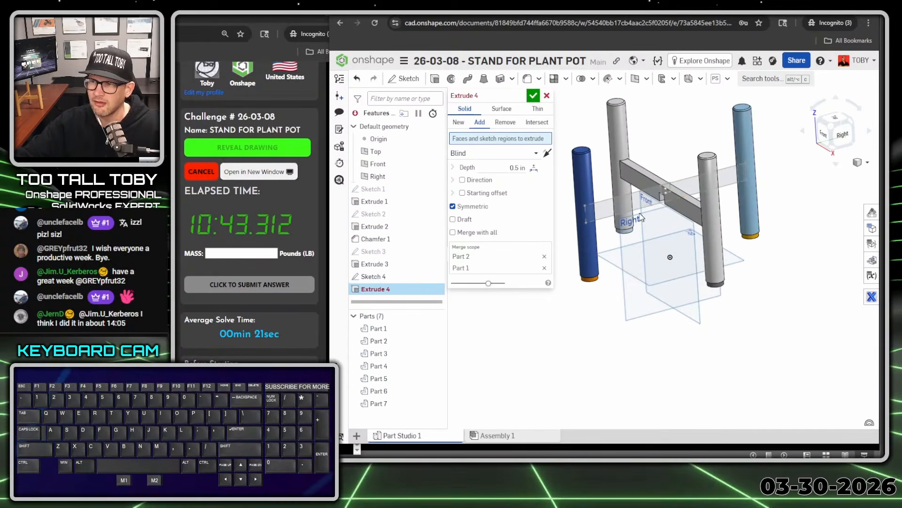
pyautogui.click(616, 211)
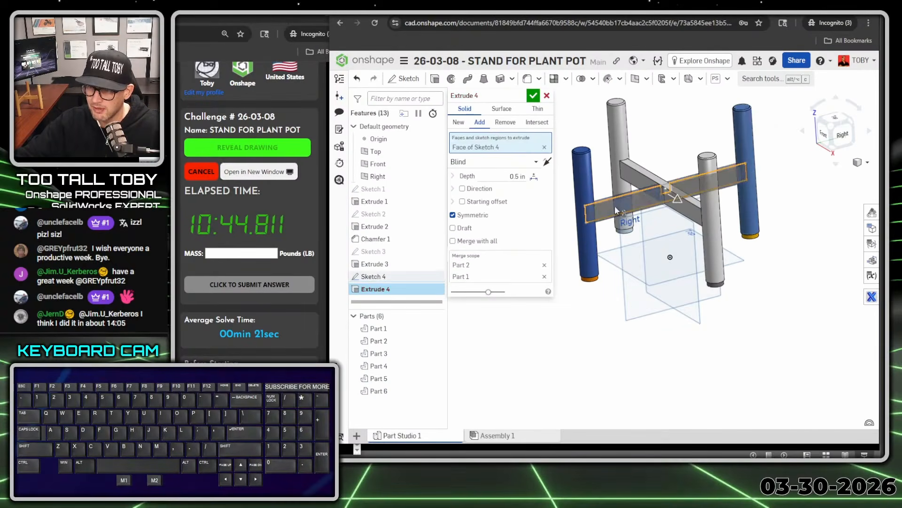
pyautogui.click(533, 96)
pyautogui.scroll(10, 655, 173)
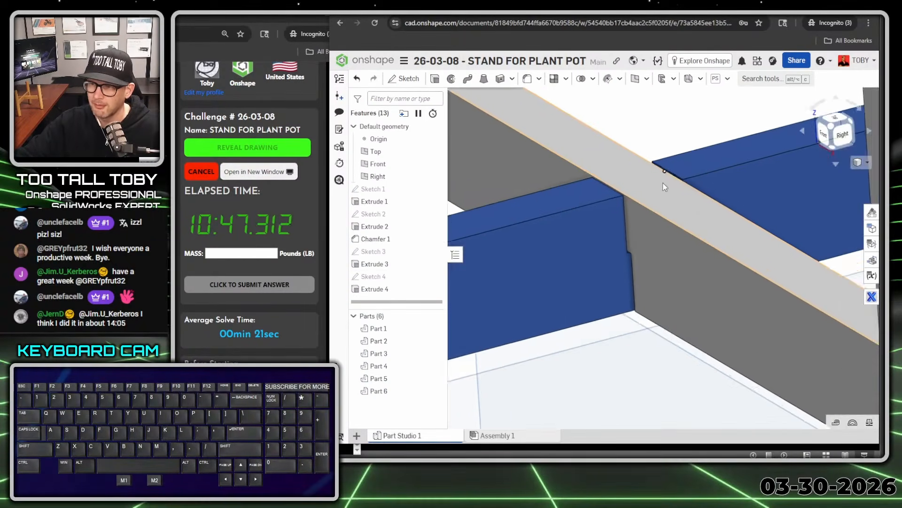
pyautogui.moveTo(662, 183); pyautogui.dragTo(684, 212, button='right')
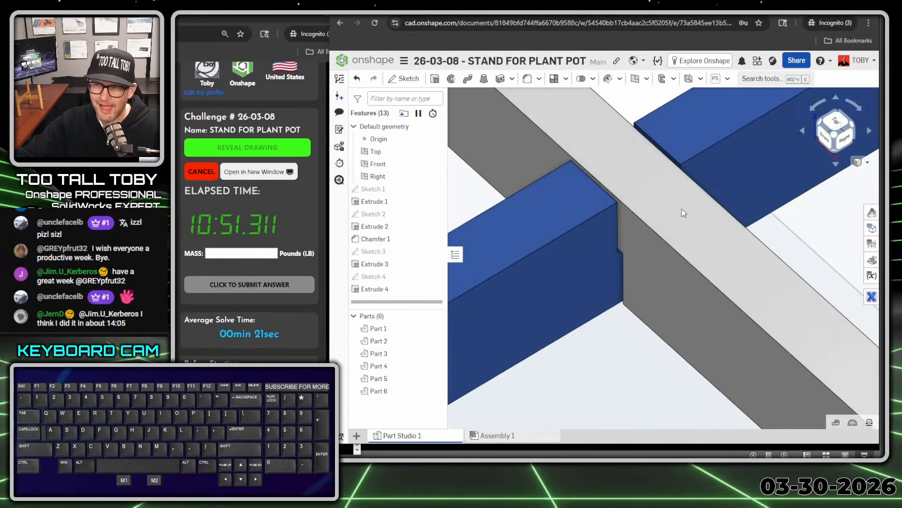
pyautogui.scroll(-10, 684, 213)
pyautogui.scroll(4, 716, 274)
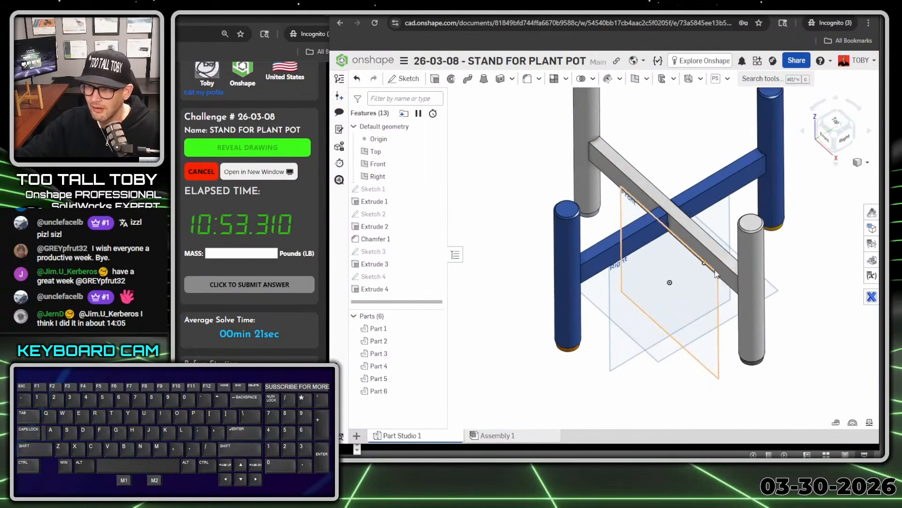
pyautogui.moveTo(715, 270); pyautogui.dragTo(713, 263, button='right')
pyautogui.scroll(-3, 712, 264)
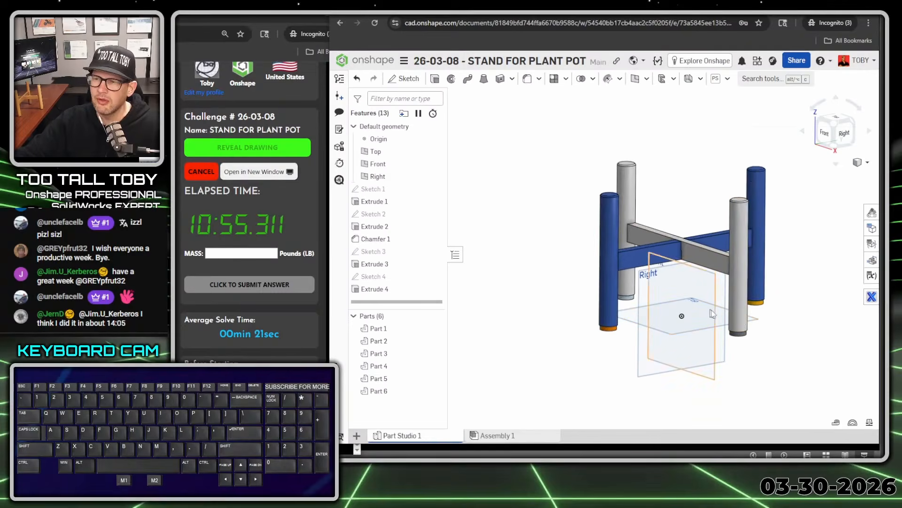
# Assign TTT-AMERICAN CHERRY from the TTT-CUSTOM MATERIALS library to the two leg-and-crossbar frames, Part 1 and Part 2
pyautogui.click(378, 329)
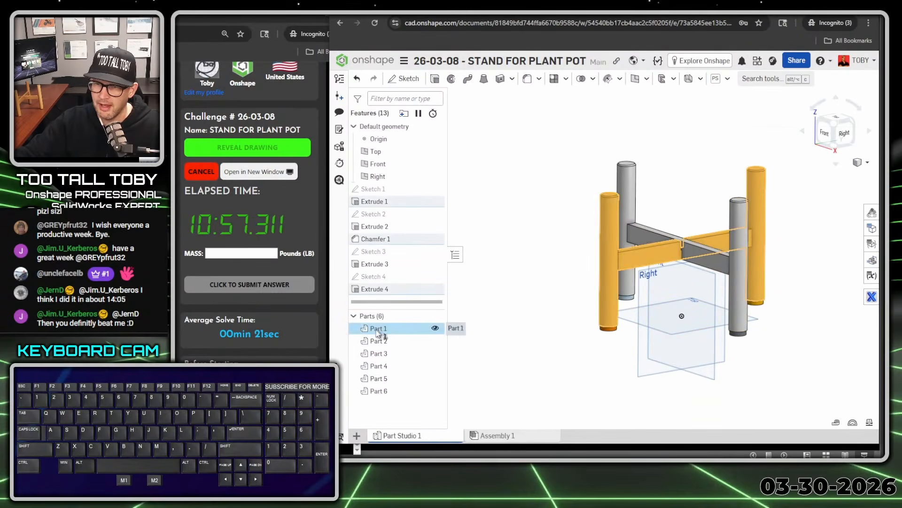
pyautogui.click(377, 342)
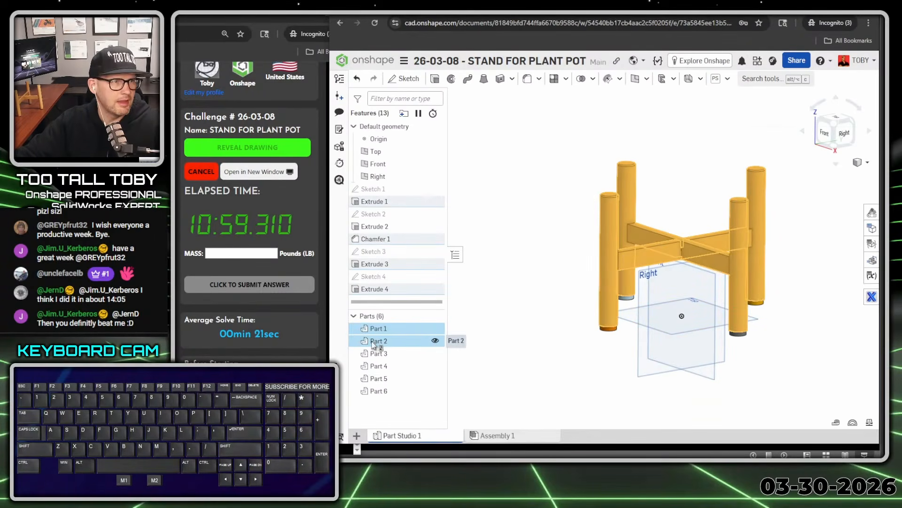
pyautogui.hotkey('alt', '1')
pyautogui.click(373, 342)
pyautogui.keyDown('ctrl'); pyautogui.keyDown('shift'); pyautogui.moveTo(428, 322); pyautogui.dragTo(517, 288); pyautogui.keyUp('shift'); pyautogui.keyUp('ctrl')
pyautogui.hotkey('alt', '1')
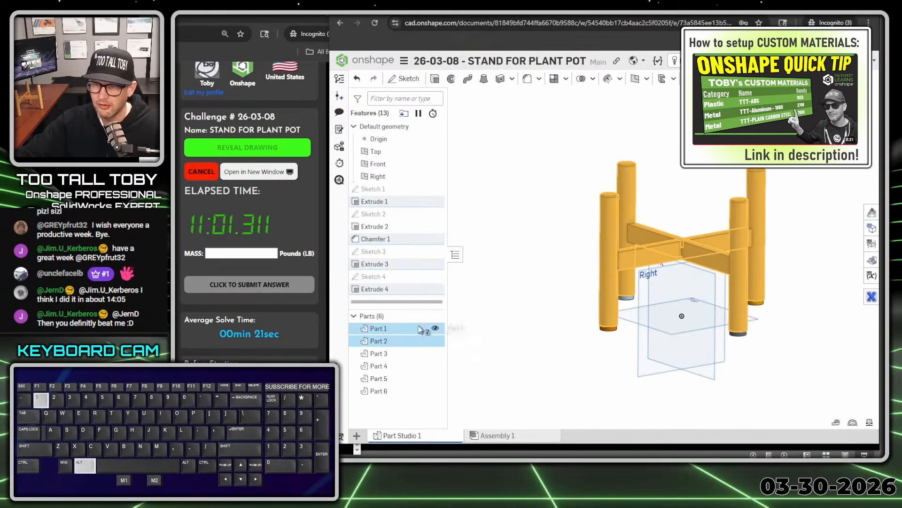
pyautogui.rightClick(421, 329)
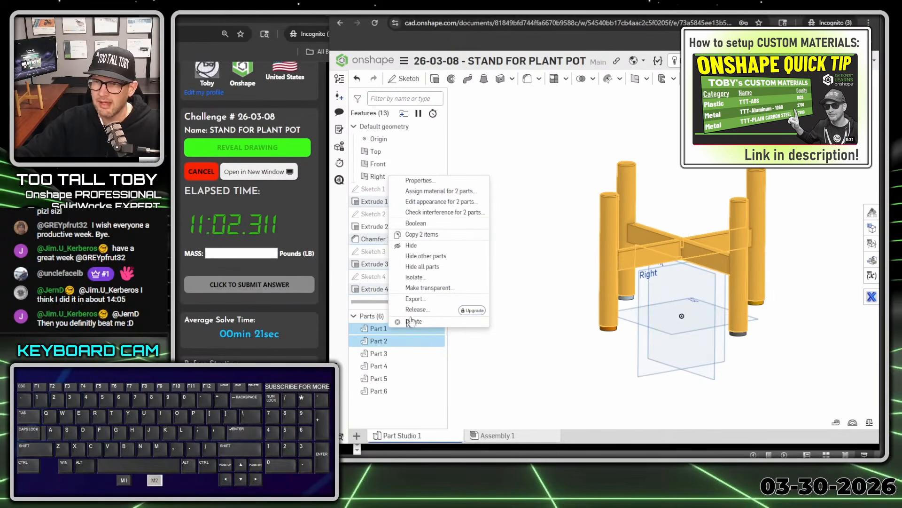
pyautogui.click(448, 193)
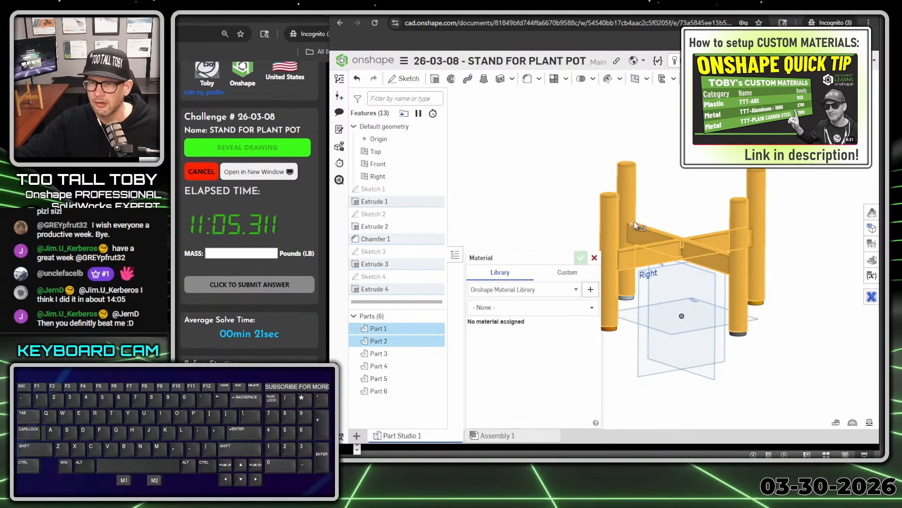
pyautogui.click(575, 289)
pyautogui.click(573, 313)
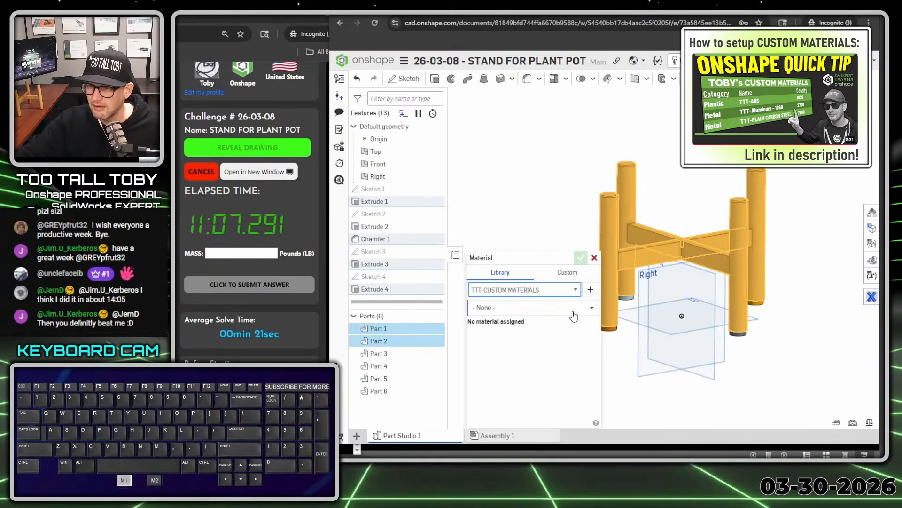
pyautogui.click(582, 313)
pyautogui.scroll(-1, 529, 367)
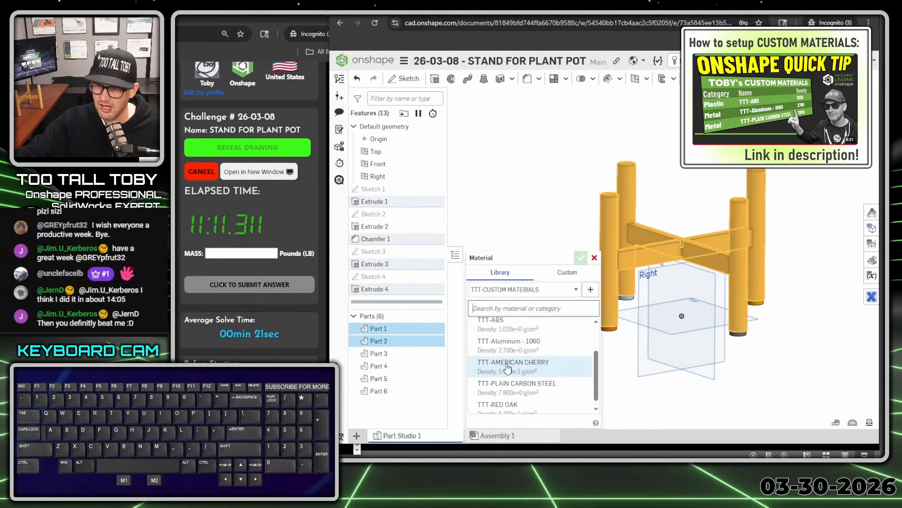
pyautogui.click(511, 365)
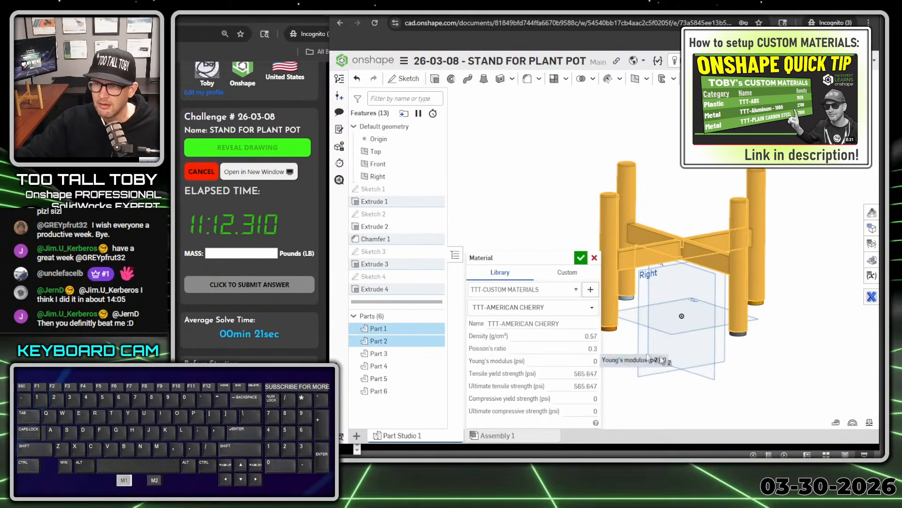
pyautogui.click(581, 258)
pyautogui.click(533, 241)
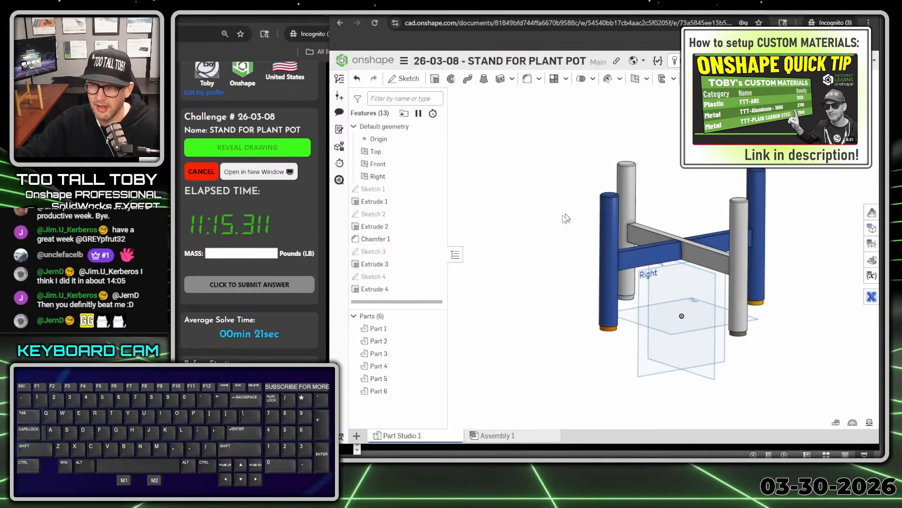
# Assign TTT-ABS from the TTT-CUSTOM MATERIALS library to the four feet, Part 3 through Part 6
pyautogui.click(381, 353)
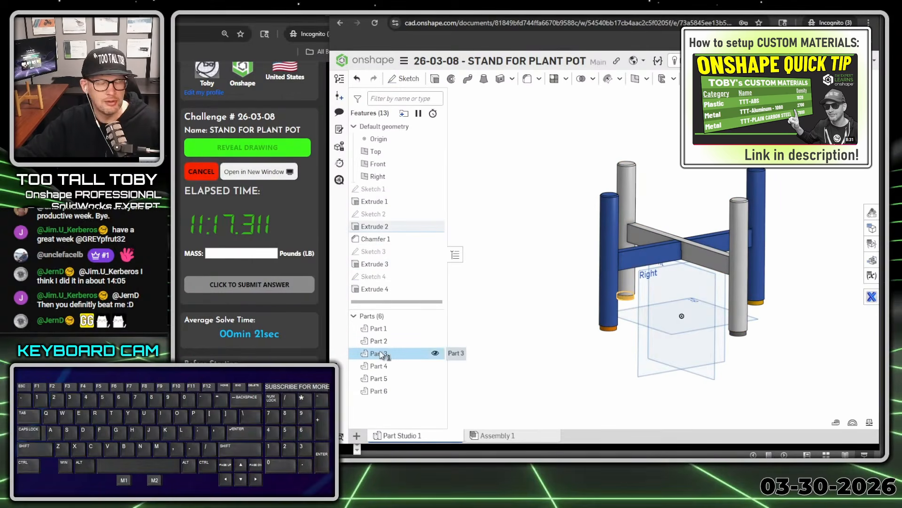
pyautogui.keyDown('shift'); pyautogui.click(379, 391); pyautogui.keyUp('shift')
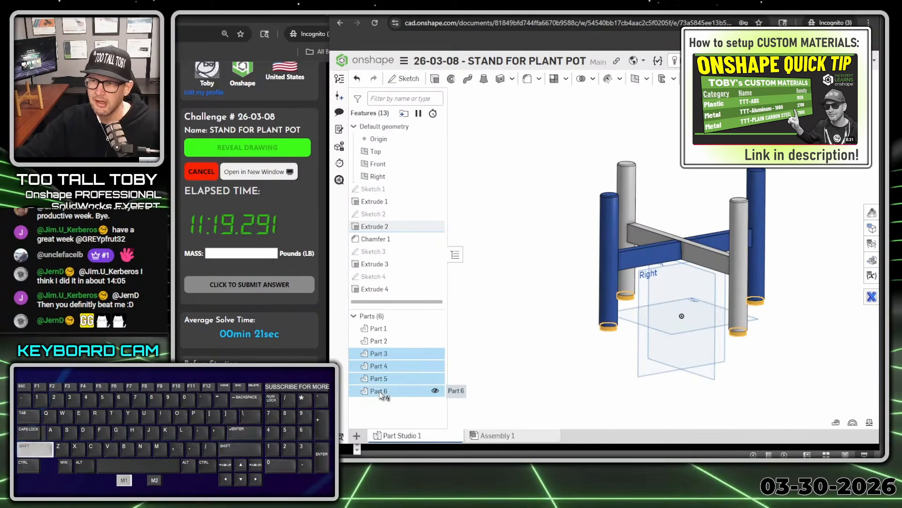
pyautogui.rightClick(379, 392)
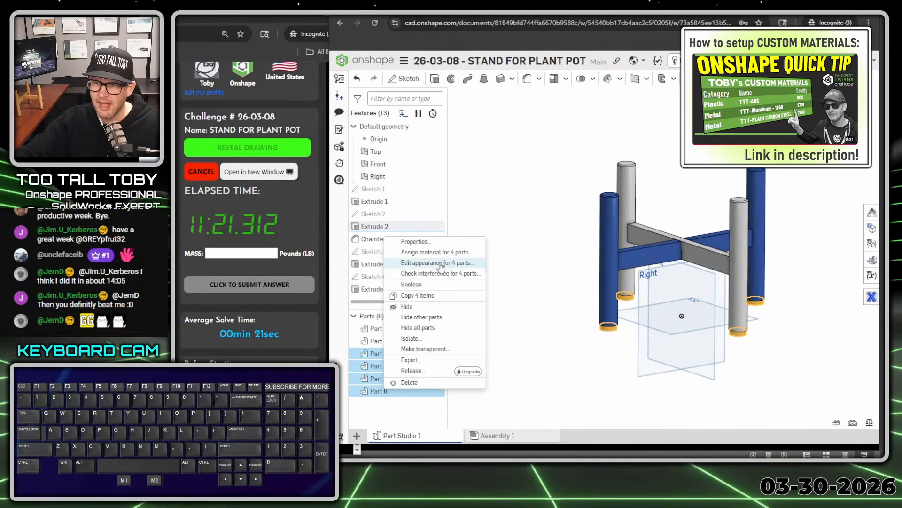
pyautogui.click(435, 252)
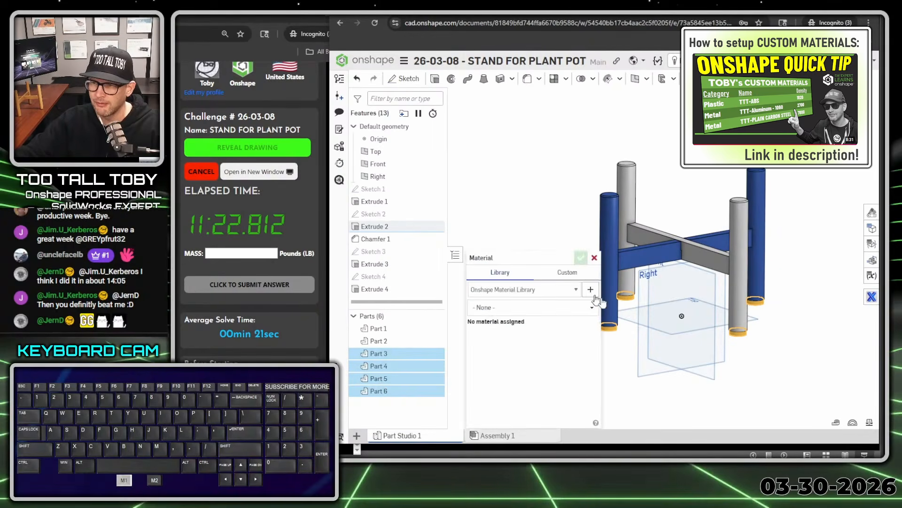
pyautogui.click(545, 290)
pyautogui.click(509, 315)
pyautogui.click(531, 307)
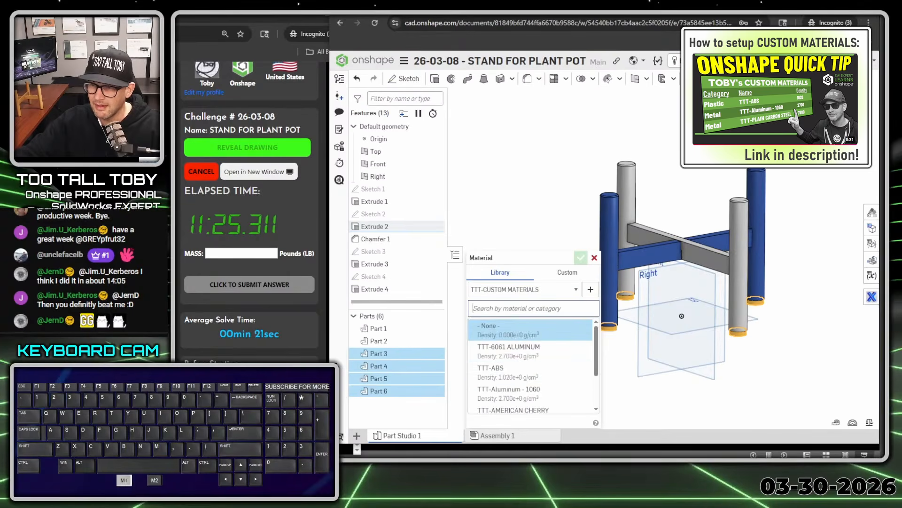
pyautogui.click(513, 373)
pyautogui.click(581, 258)
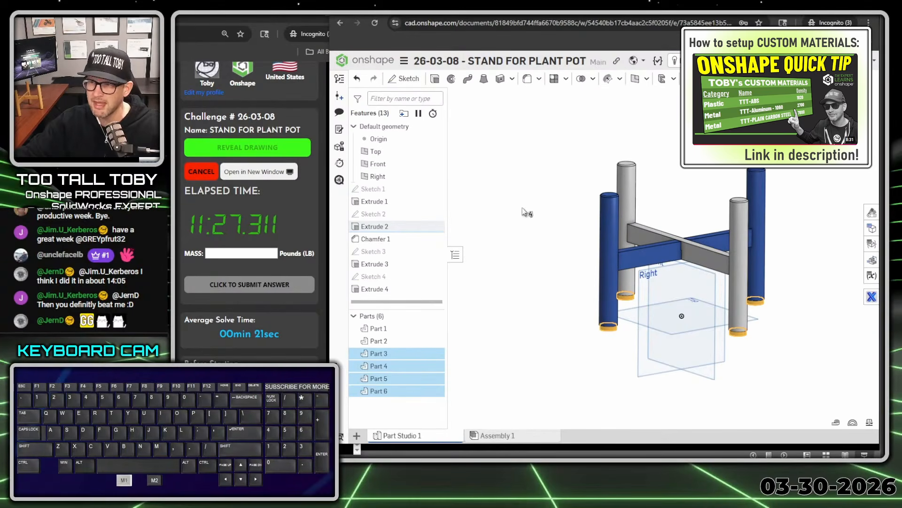
# Measure the combined mass of all six parts of the stand
pyautogui.click(549, 281)
pyautogui.moveTo(549, 284); pyautogui.dragTo(539, 248, button='right')
pyautogui.scroll(-3, 539, 248)
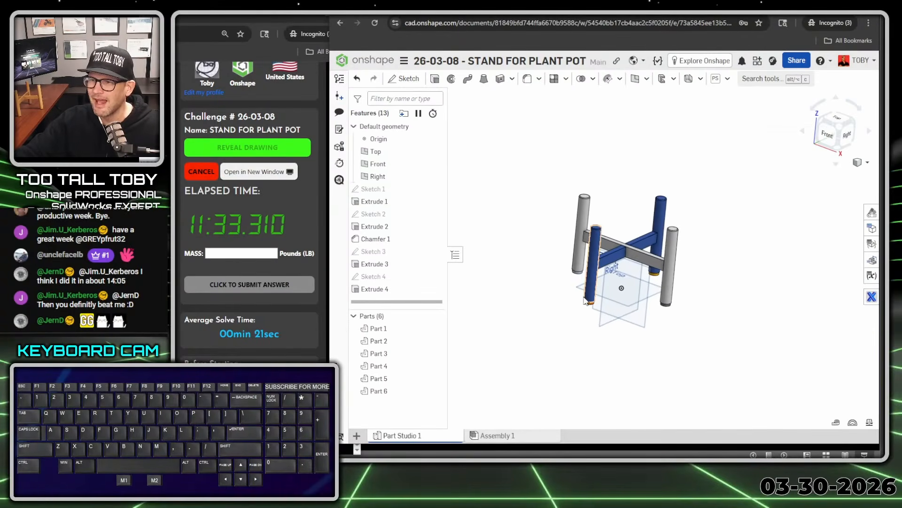
pyautogui.keyDown('ctrl'); pyautogui.moveTo(747, 403); pyautogui.dragTo(827, 382, button='right'); pyautogui.keyUp('ctrl')
pyautogui.click(869, 421)
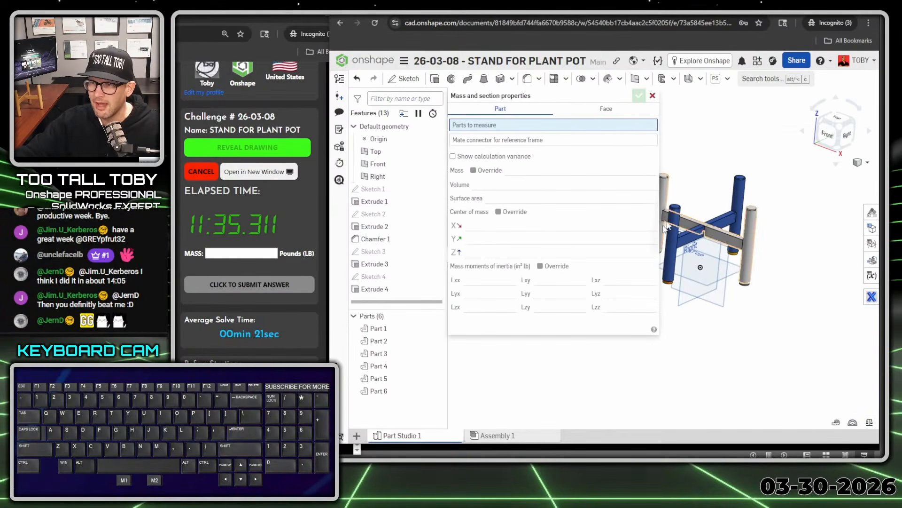
pyautogui.moveTo(775, 152); pyautogui.dragTo(599, 343)
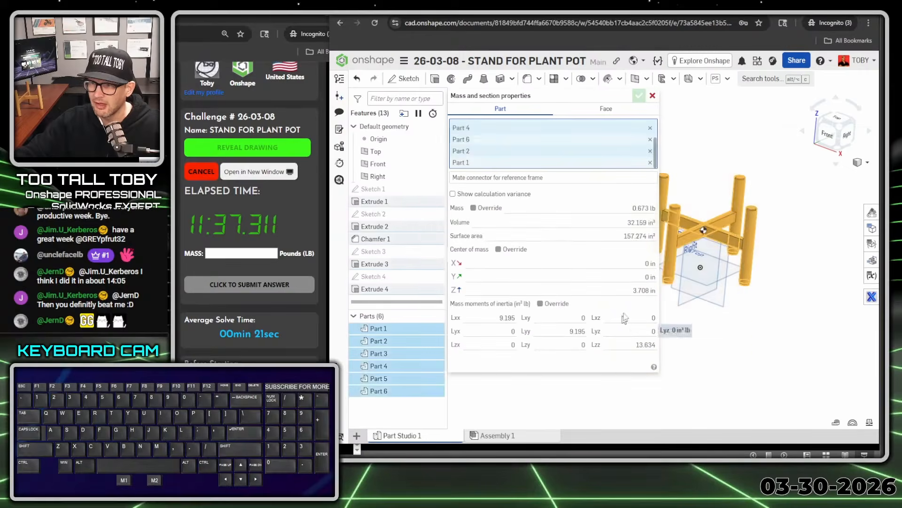
pyautogui.hotkey('alt', '1')
pyautogui.click(650, 211)
pyautogui.moveTo(650, 192)
pyautogui.mouseDown()
pyautogui.moveTo(654, 226)
pyautogui.moveTo(594, 189)
pyautogui.mouseUp()
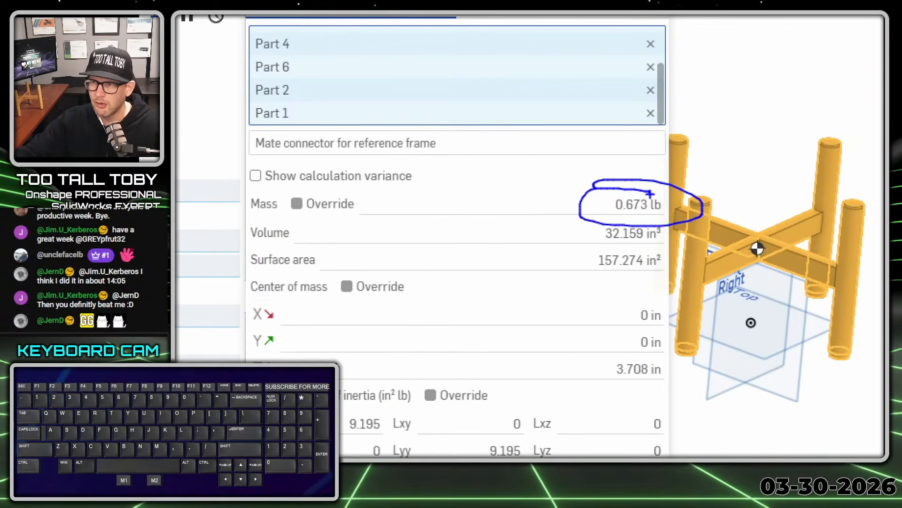
pyautogui.hotkey('alt', '1')
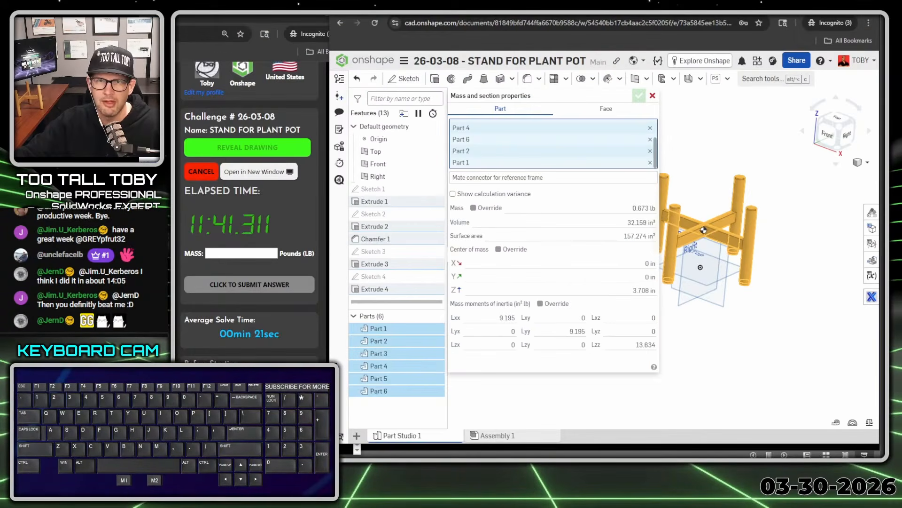
# Switch to the Too Tall Toby challenge page, submit 0.673 as the mass in pounds, and dismiss the answer notice
pyautogui.moveTo(116, 17)
pyautogui.mouseDown()
pyautogui.moveTo(258, 29)
pyautogui.moveTo(645, 31)
pyautogui.mouseUp()
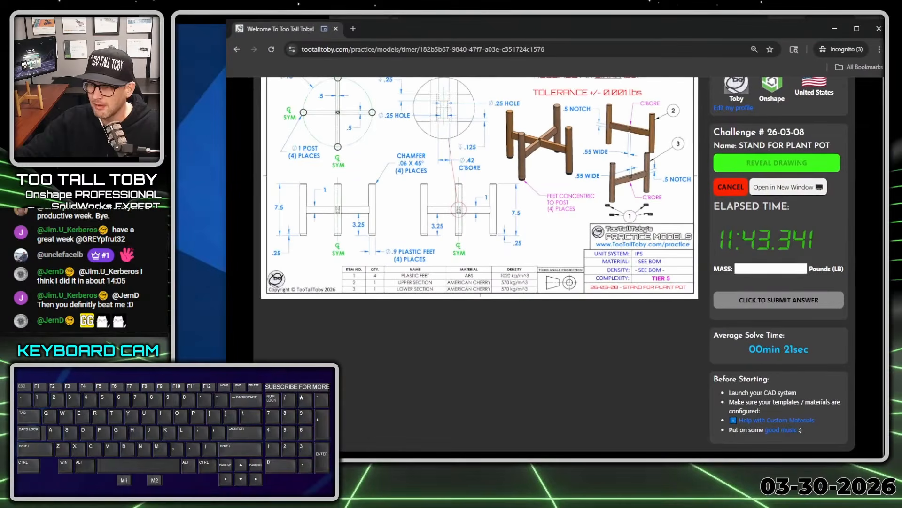
pyautogui.click(745, 268)
pyautogui.write('0.673')
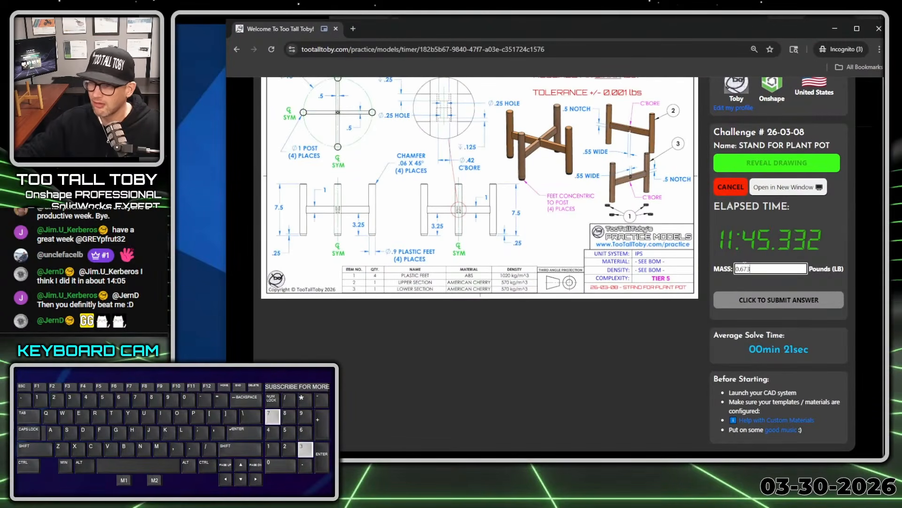
pyautogui.press('Return')
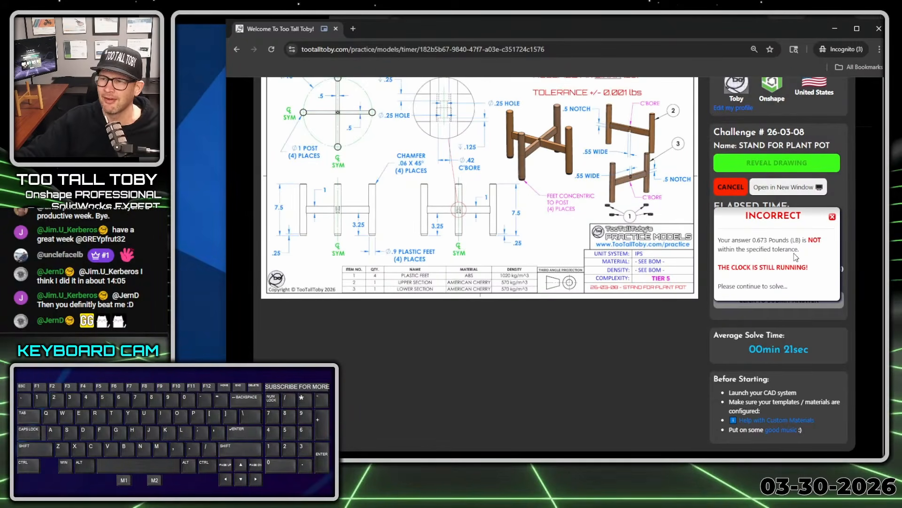
pyautogui.scroll(1, 795, 256)
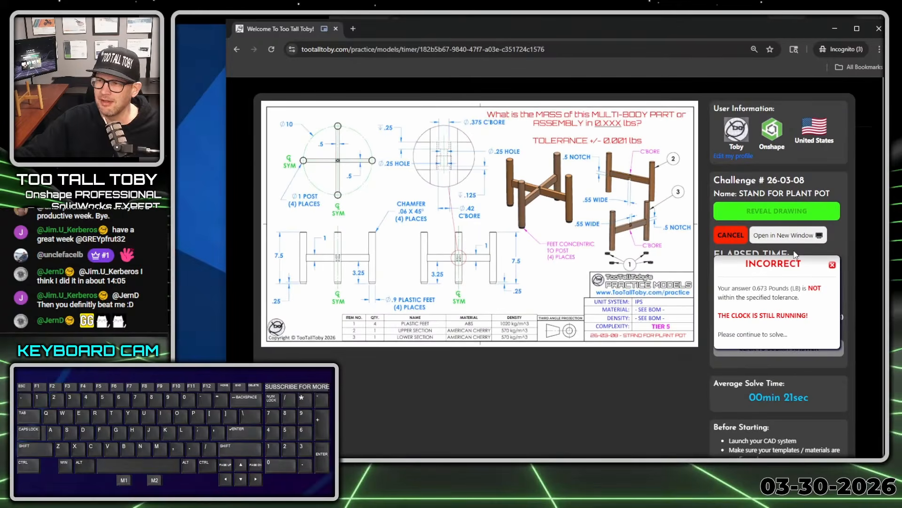
pyautogui.click(832, 266)
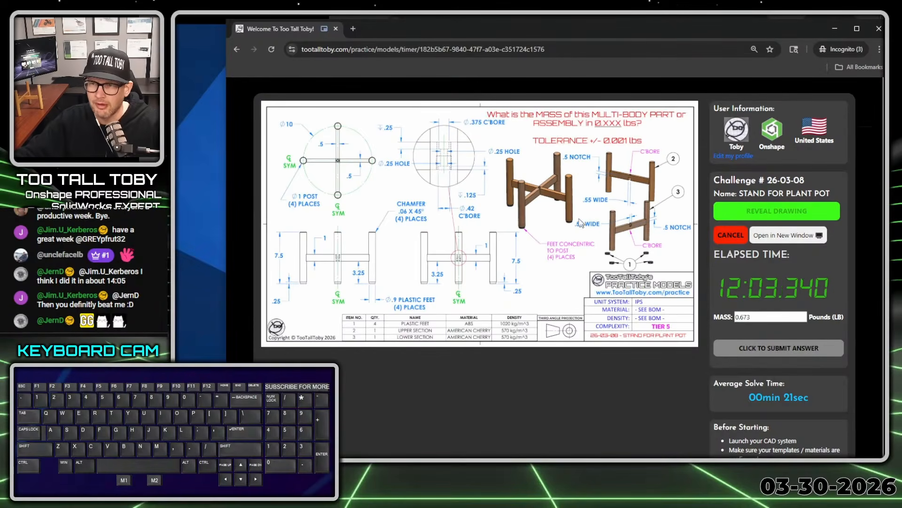
# Examine the crossbar joint and C'BORE callouts on the drawing, then return to Onshape and close the mass properties
pyautogui.hotkey('alt', '1')
pyautogui.click(553, 212)
pyautogui.keyDown('ctrl'); pyautogui.keyDown('shift'); pyautogui.moveTo(562, 205); pyautogui.dragTo(560, 171); pyautogui.keyUp('shift'); pyautogui.keyUp('ctrl')
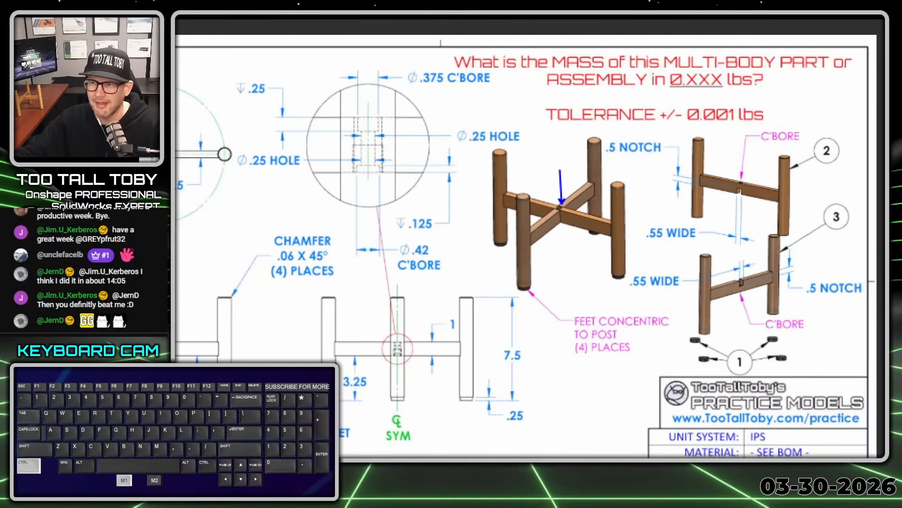
pyautogui.keyDown('ctrl'); pyautogui.keyDown('shift'); pyautogui.moveTo(796, 334); pyautogui.dragTo(838, 368); pyautogui.keyUp('shift'); pyautogui.keyUp('ctrl')
pyautogui.keyDown('ctrl'); pyautogui.keyDown('shift'); pyautogui.moveTo(790, 124); pyautogui.dragTo(806, 107); pyautogui.keyUp('shift'); pyautogui.keyUp('ctrl')
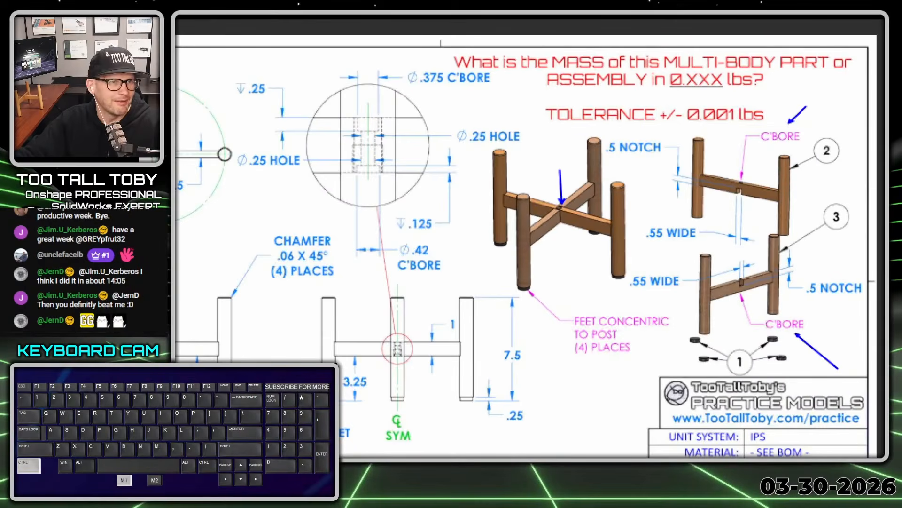
pyautogui.hotkey('alt', '1')
pyautogui.moveTo(631, 35); pyautogui.dragTo(122, 17)
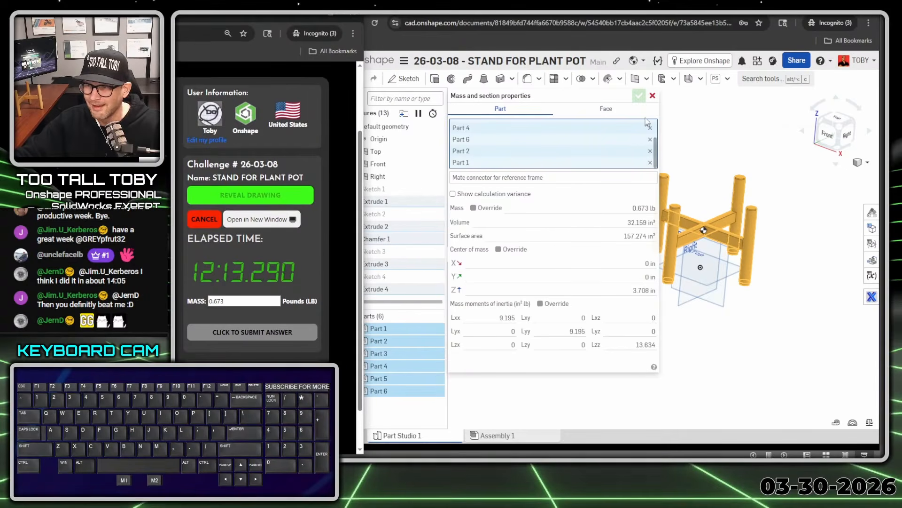
pyautogui.click(652, 96)
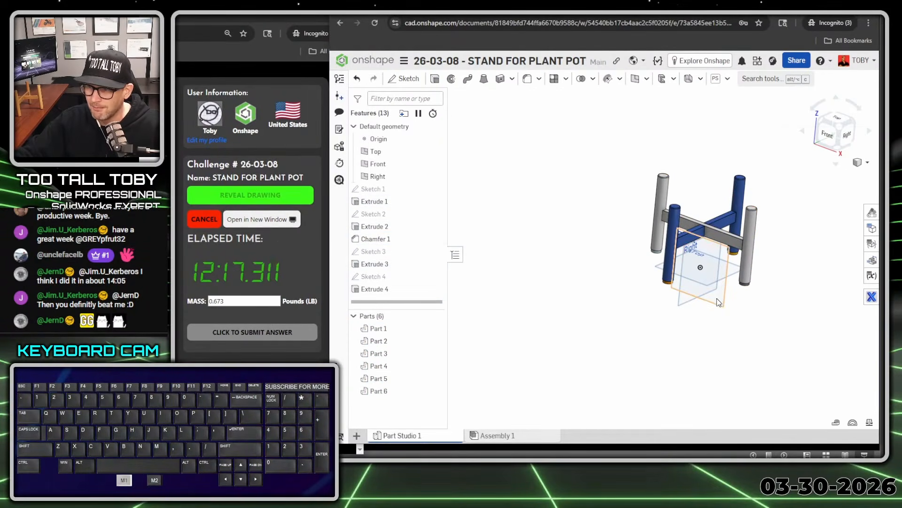
# Start a new sketch on the Front plane, viewed face-on at the crossbar joint
pyautogui.click(678, 258)
pyautogui.press('s')
pyautogui.click(732, 294)
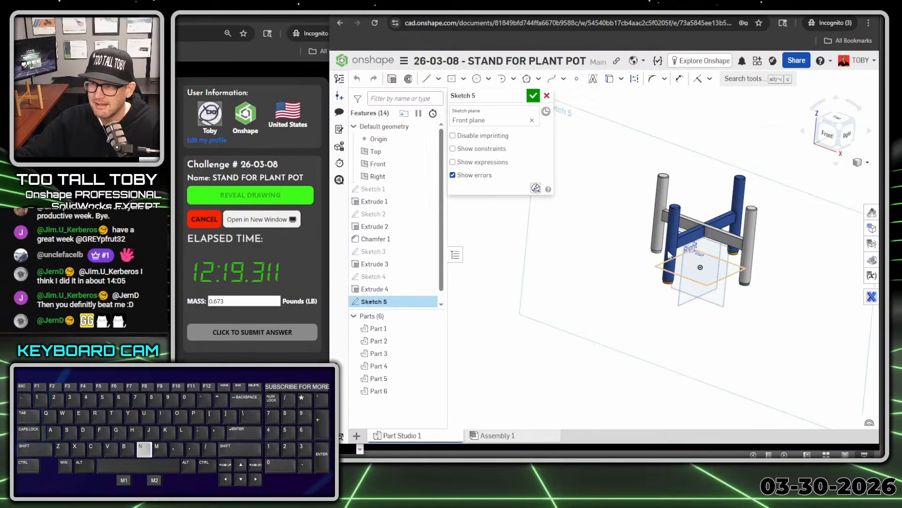
pyautogui.press('n')
pyautogui.scroll(10, 670, 279)
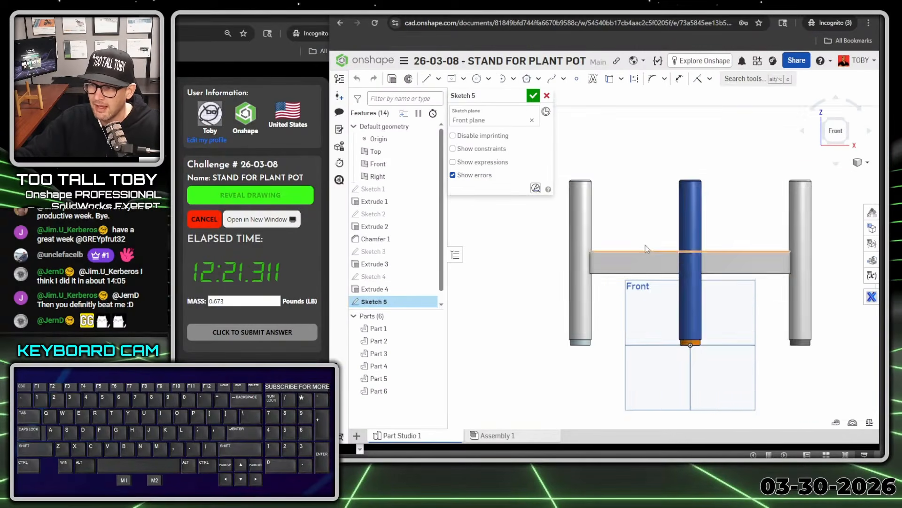
pyautogui.keyDown('ctrl'); pyautogui.moveTo(795, 315); pyautogui.dragTo(672, 276, button='middle'); pyautogui.keyUp('ctrl')
# Draw a vertical construction centerline about 3 in long through the crossbar joint, aligned with the origin
pyautogui.press('s')
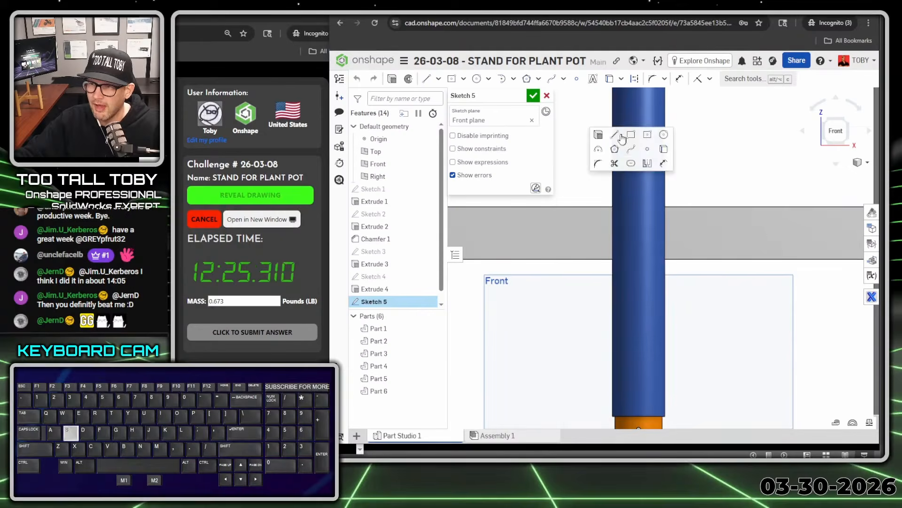
pyautogui.click(617, 137)
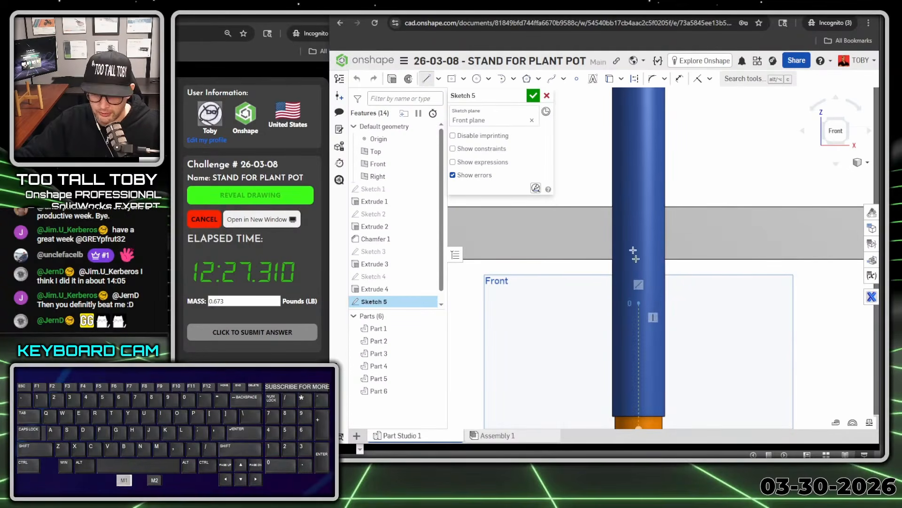
pyautogui.press('q')
pyautogui.click(639, 147)
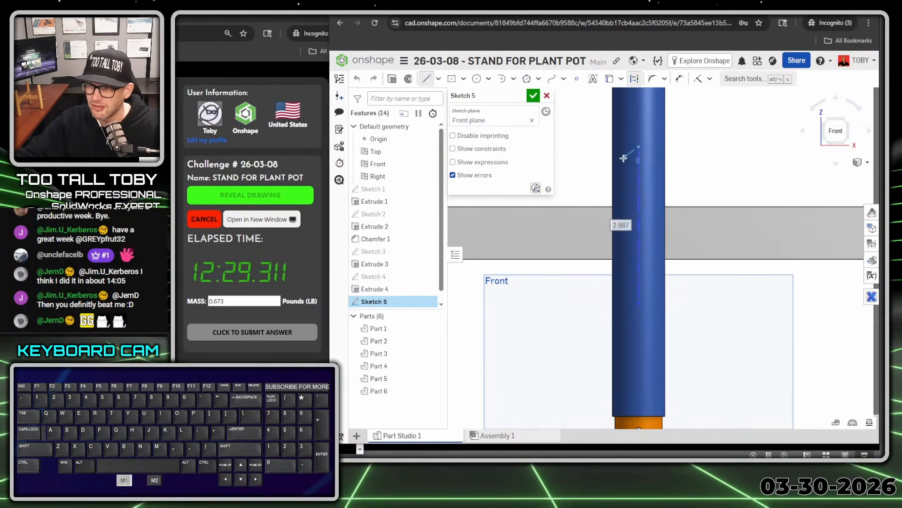
pyautogui.press('Escape')
# Begin the counterbored hole profile beside the centerline with a vertical upper counterbore edge 0.25 in long
pyautogui.press('s')
pyautogui.click(743, 170)
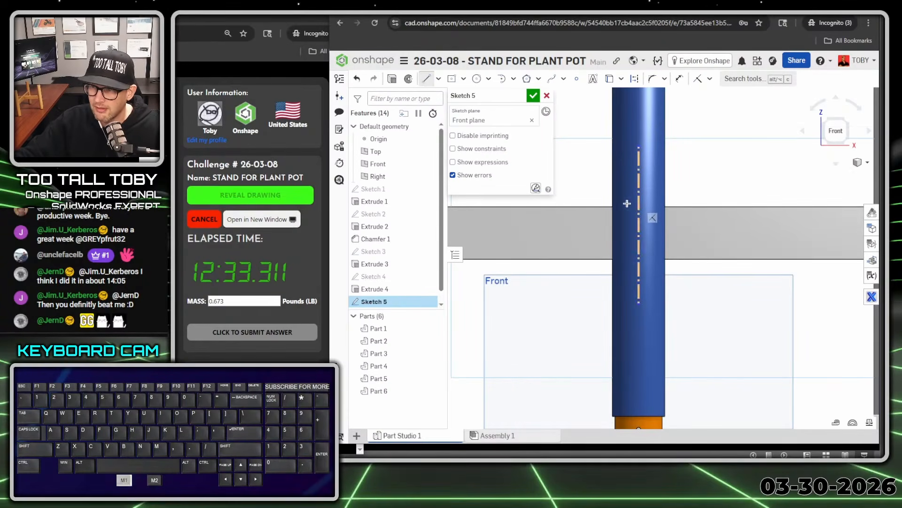
pyautogui.click(627, 203)
pyautogui.click(621, 203)
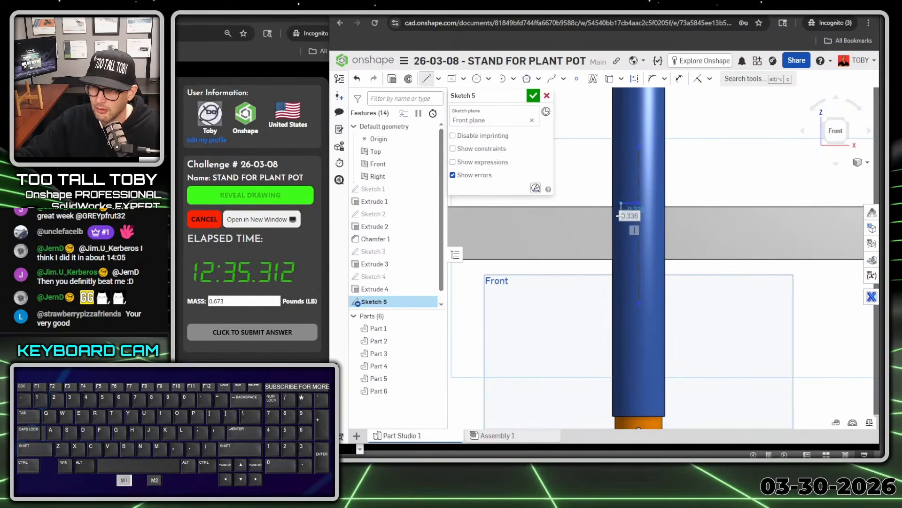
pyautogui.click(621, 217)
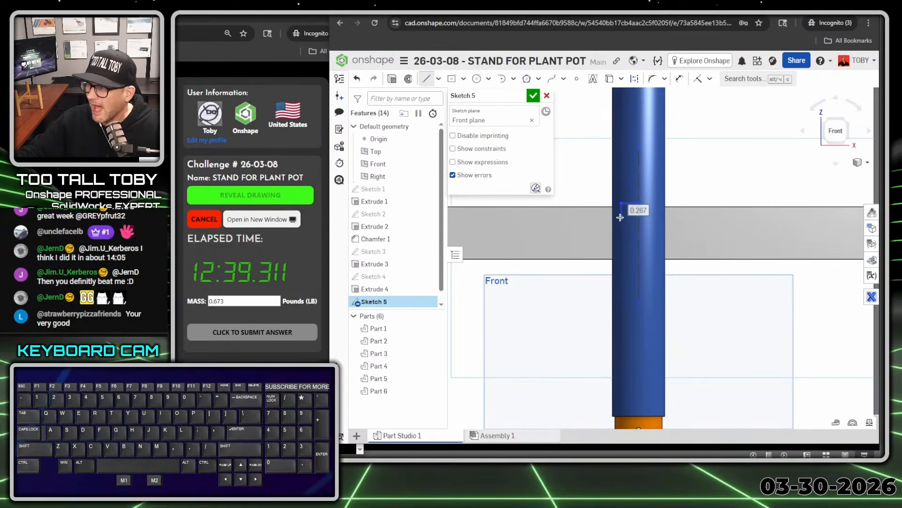
pyautogui.write('0.25')
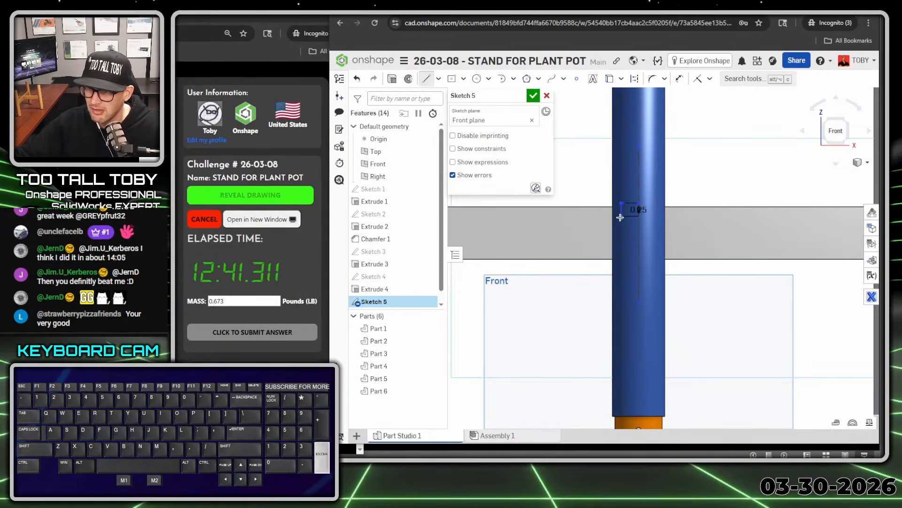
pyautogui.press('Return')
pyautogui.scroll(5, 622, 247)
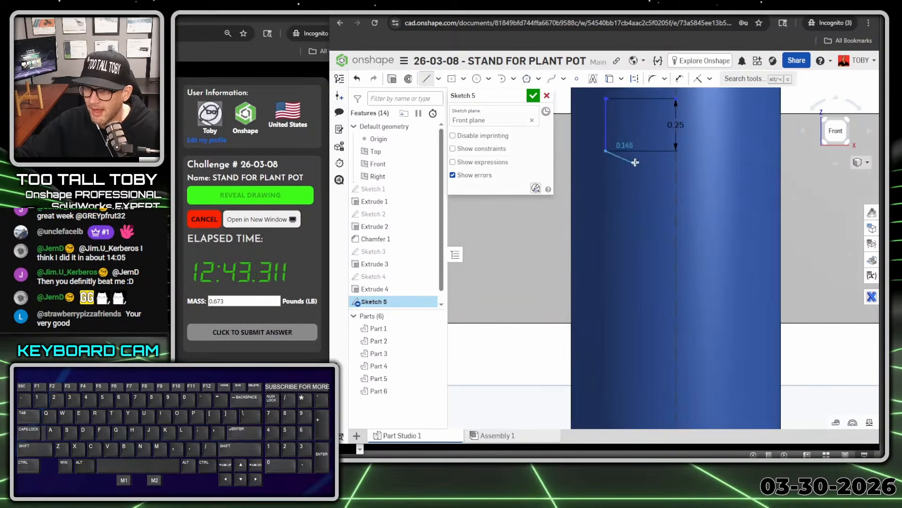
# Continue the profile with a shoulder about 0.18 in wide, a hole edge about 0.9 in long, and a lower counterbore edge 0.125 in deep
pyautogui.click(643, 151)
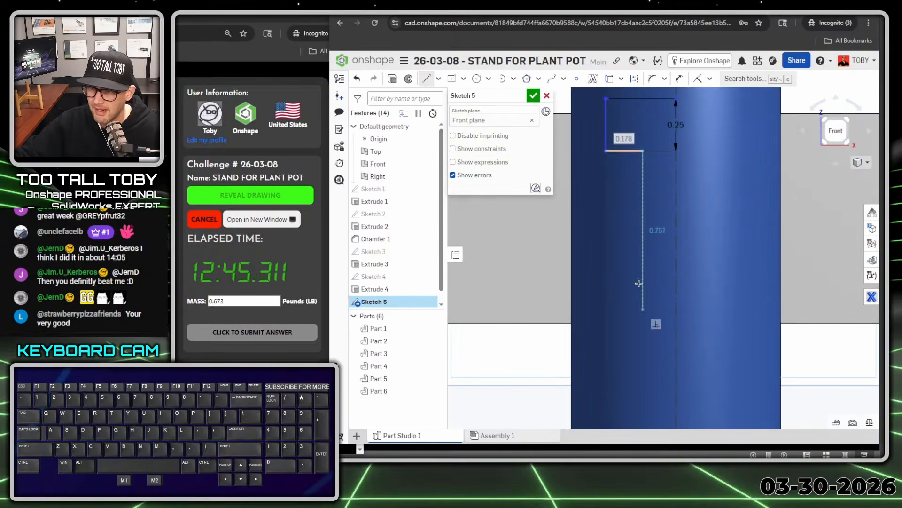
pyautogui.click(642, 340)
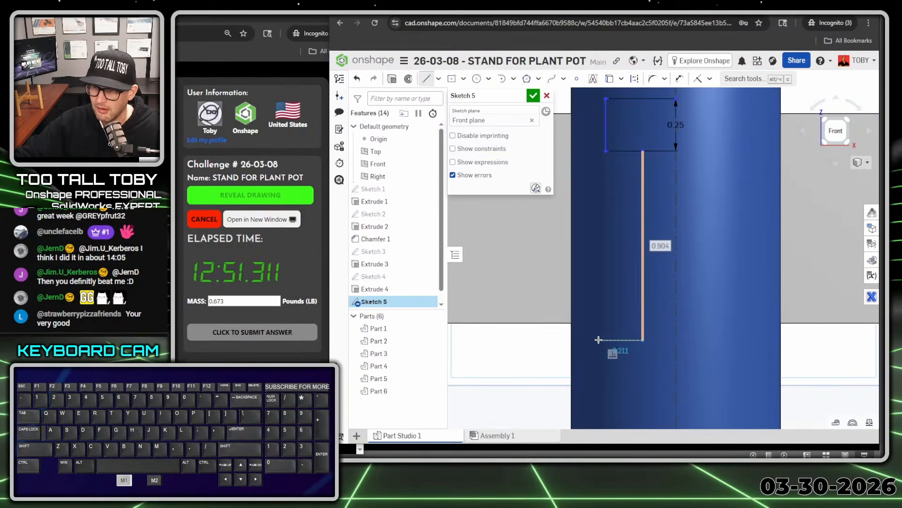
pyautogui.click(598, 340)
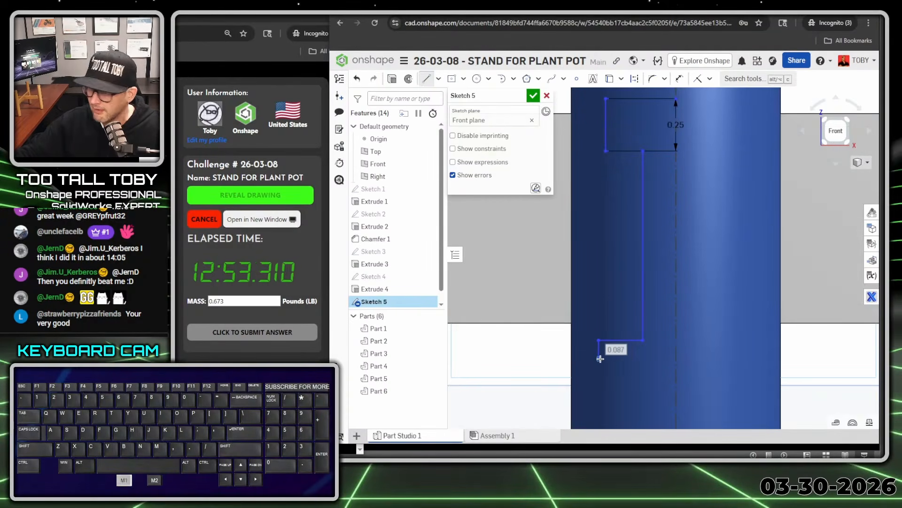
pyautogui.write('0.125')
pyautogui.press('Return')
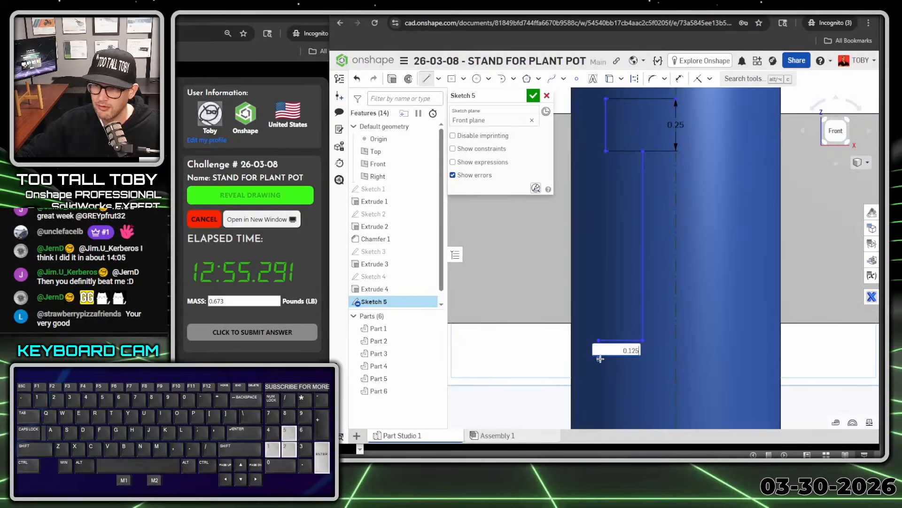
# Close the profile from the lower counterbore edge across to the centerline and up along it to the upper counterbore's start
pyautogui.click(675, 366)
pyautogui.scroll(-3, 688, 219)
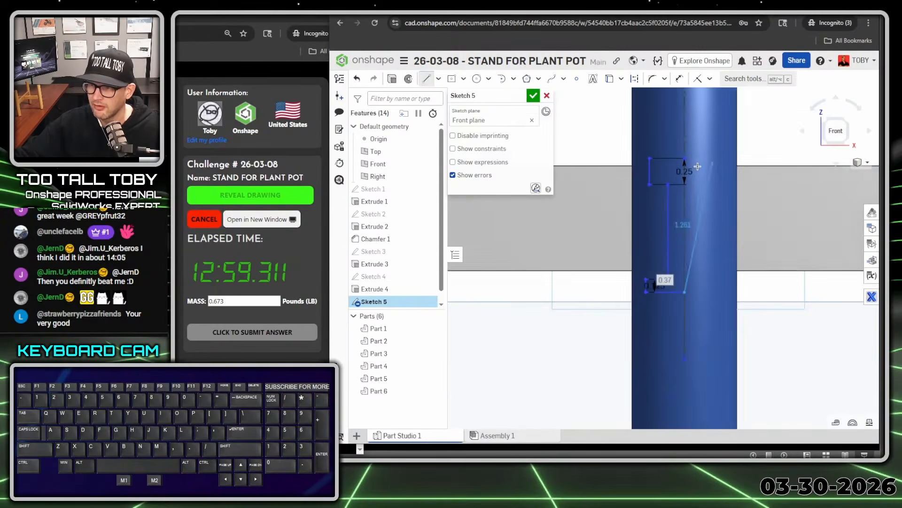
pyautogui.click(685, 158)
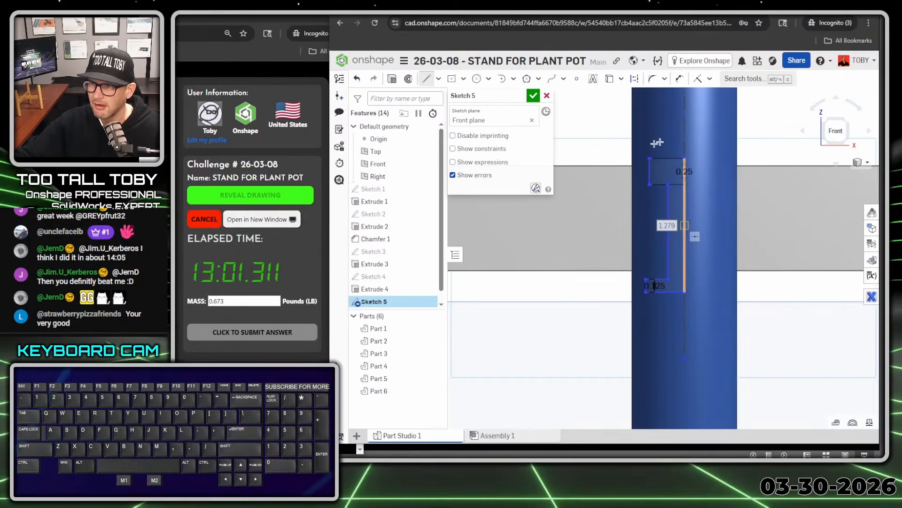
# Dimension the upper counterbore edge about the centerline as a 0.375 in diameter
pyautogui.press('s')
pyautogui.click(797, 163)
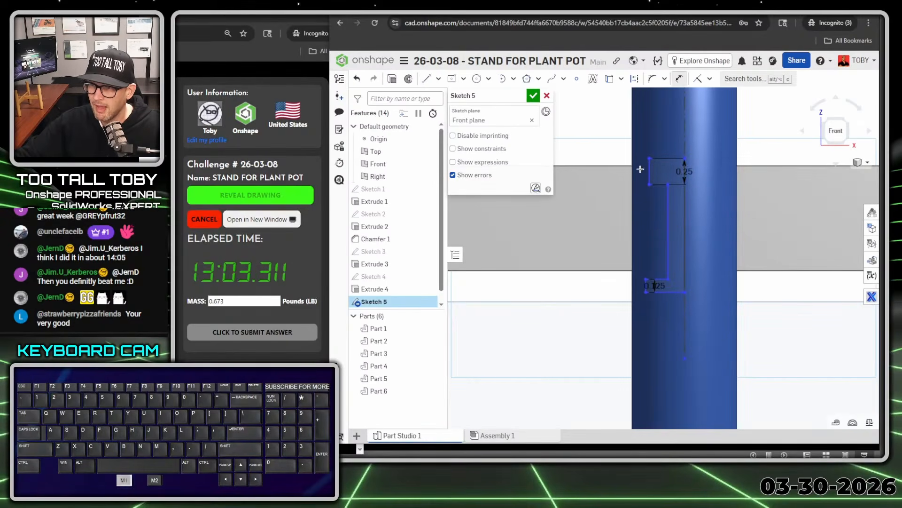
pyautogui.click(685, 141)
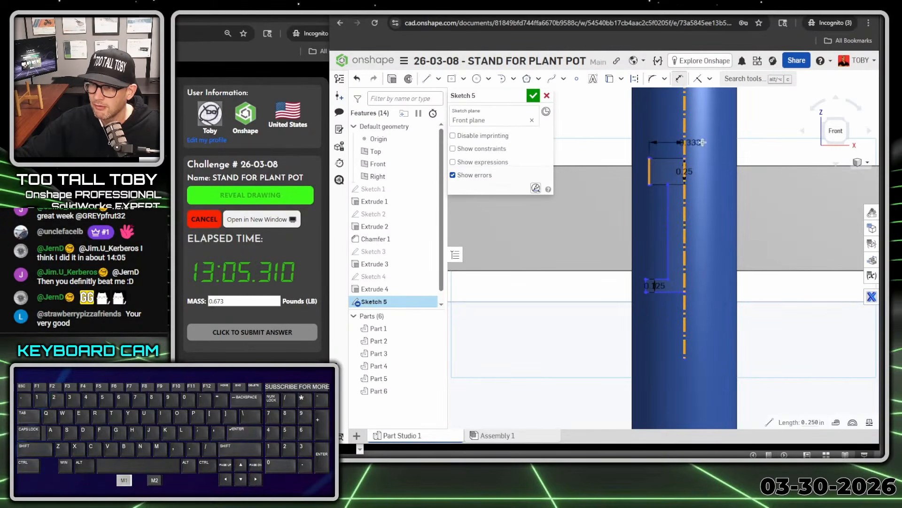
pyautogui.click(762, 146)
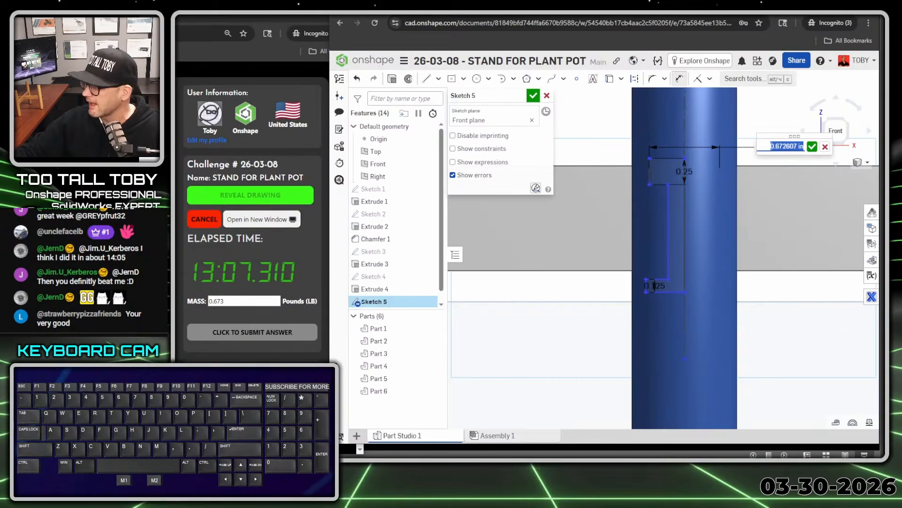
pyautogui.write('0.375')
pyautogui.press('Return')
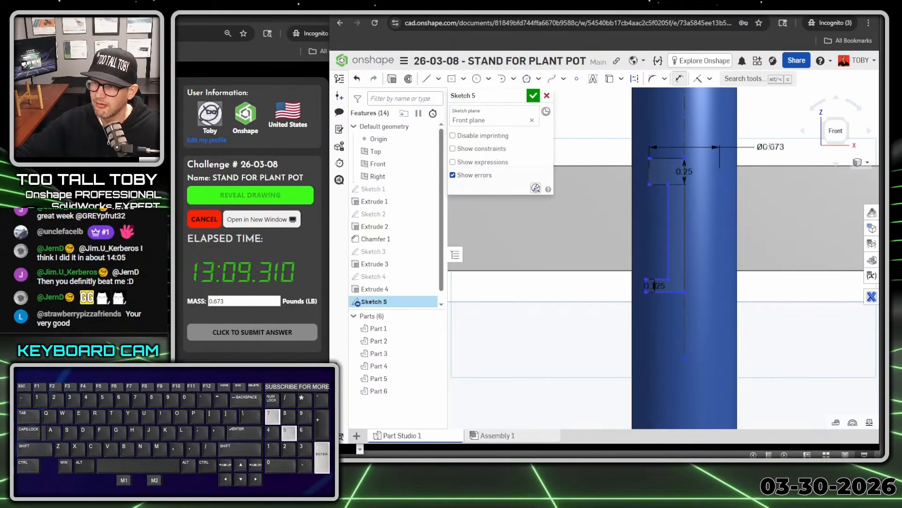
# Dimension the middle hole edge about the centerline as a 0.25 in diameter
pyautogui.click(668, 241)
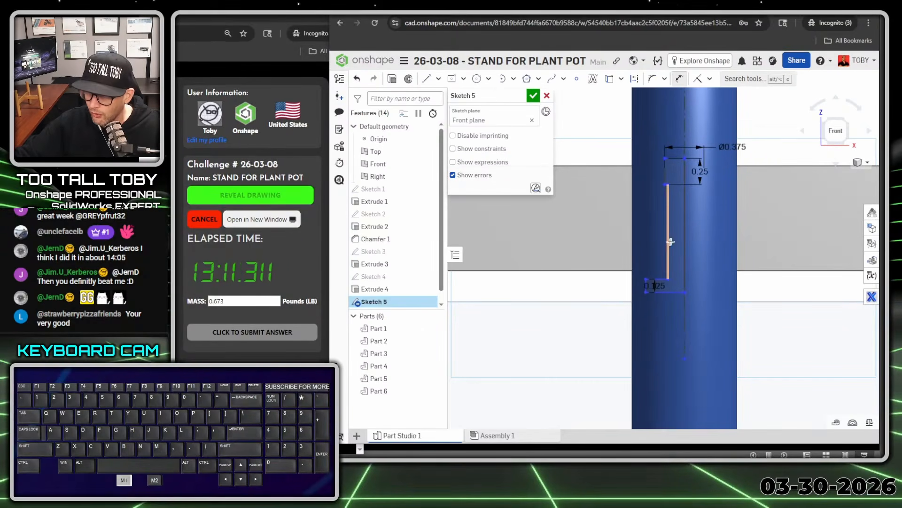
pyautogui.click(686, 132)
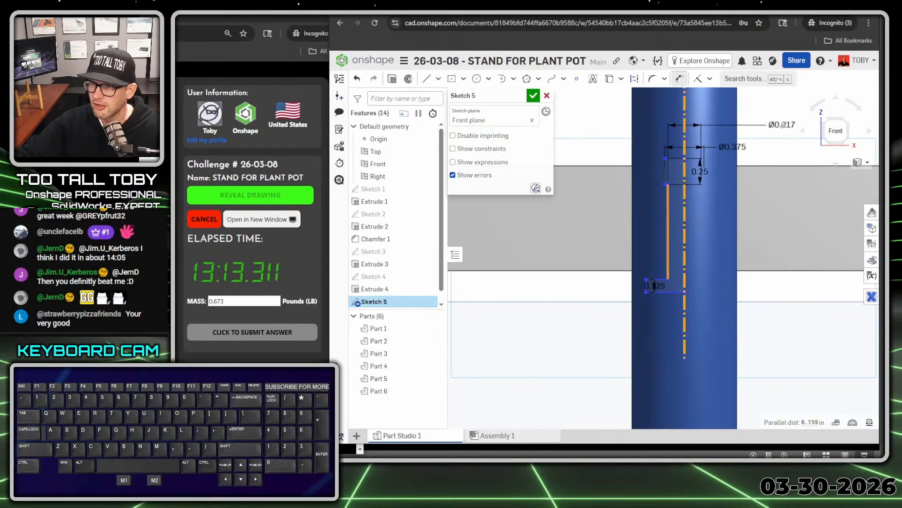
pyautogui.click(794, 125)
pyautogui.write('.25')
pyautogui.press('Return')
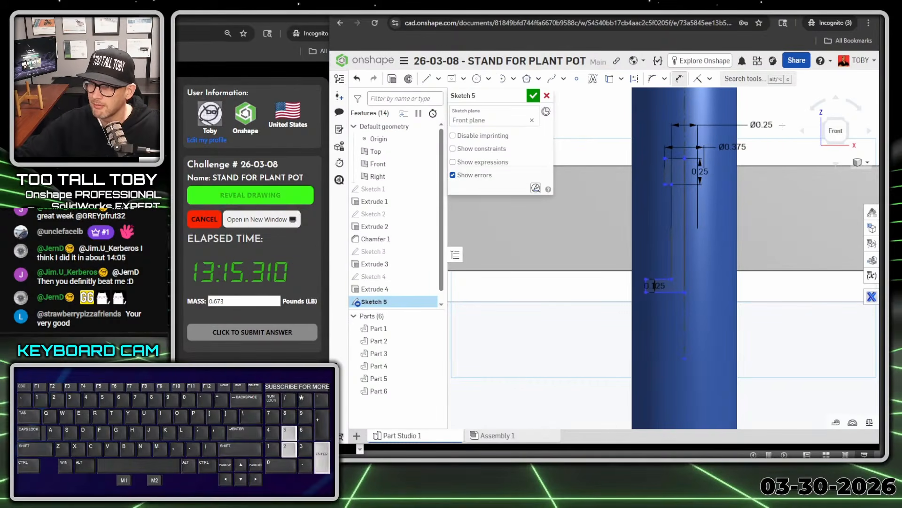
# Dimension the lower counterbore's outer corner about the centerline as a 0.42 in diameter
pyautogui.click(646, 292)
pyautogui.click(685, 333)
pyautogui.click(778, 332)
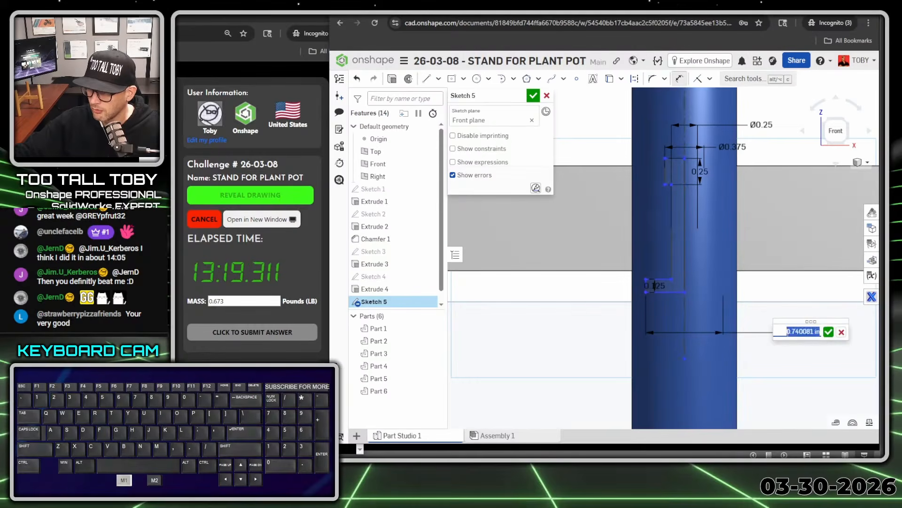
pyautogui.write('0.42')
pyautogui.press('Return')
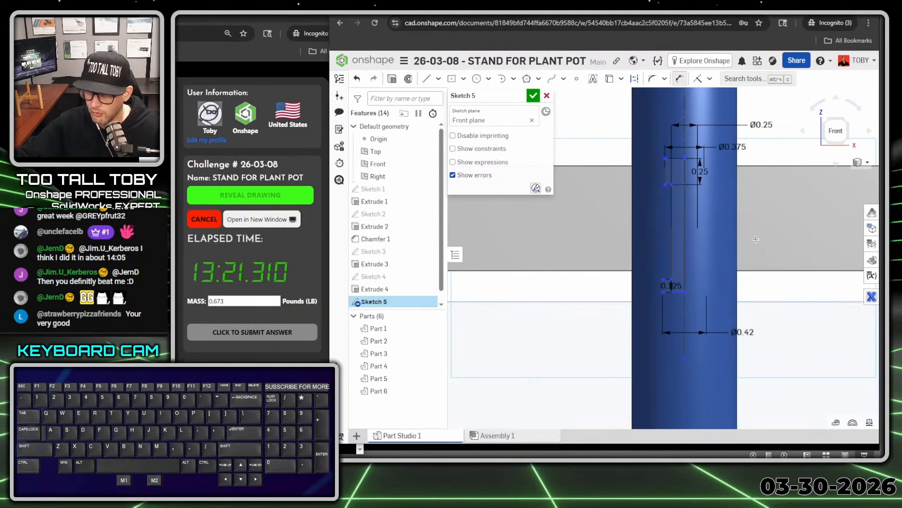
# Constrain the profile's upper outer corner coincident with the crossbar's top edge
pyautogui.scroll(-2, 756, 239)
pyautogui.scroll(1, 721, 181)
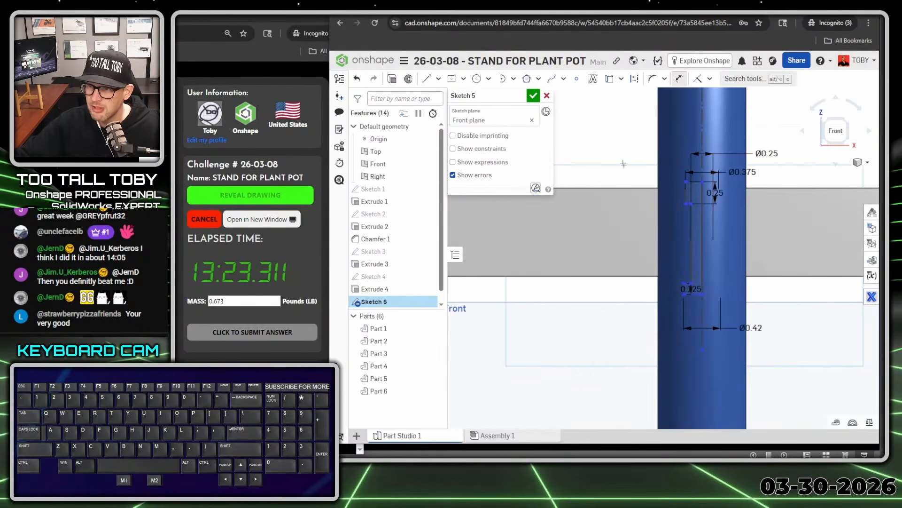
pyautogui.moveTo(642, 193); pyautogui.dragTo(646, 197, button='right')
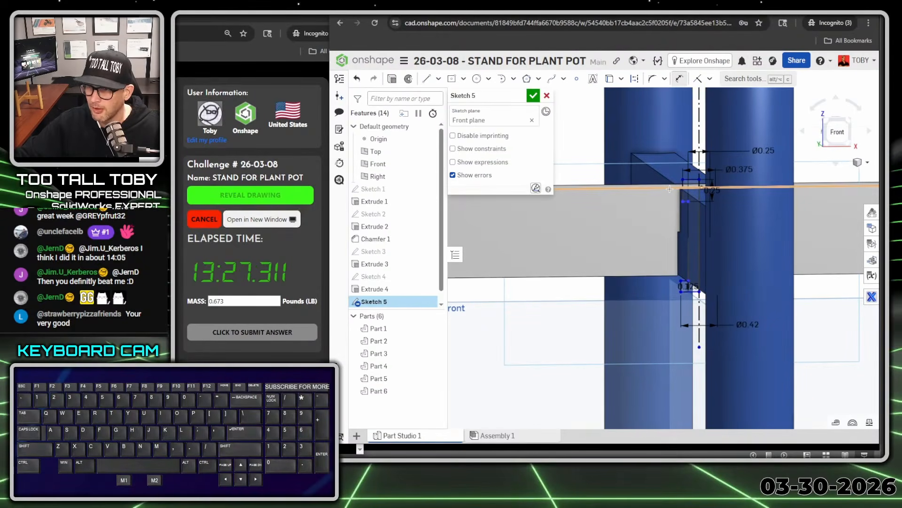
pyautogui.press('n')
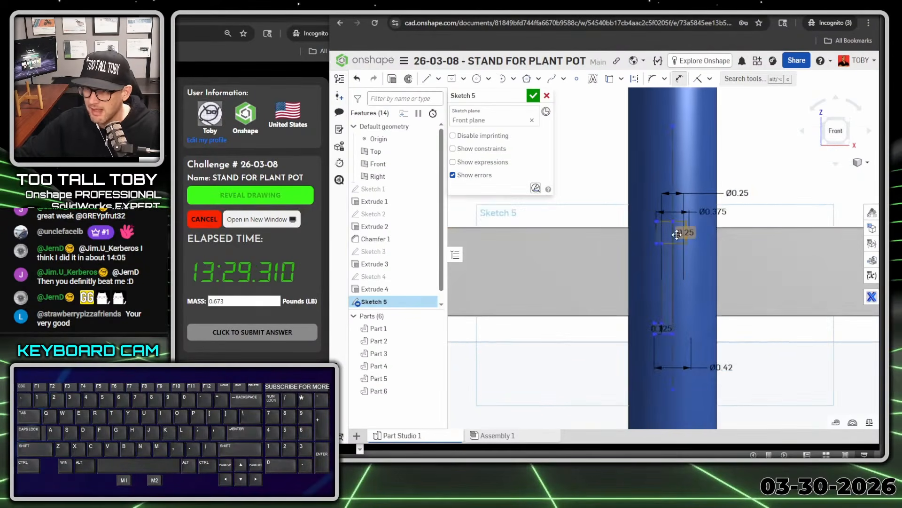
pyautogui.click(656, 221)
pyautogui.click(590, 227)
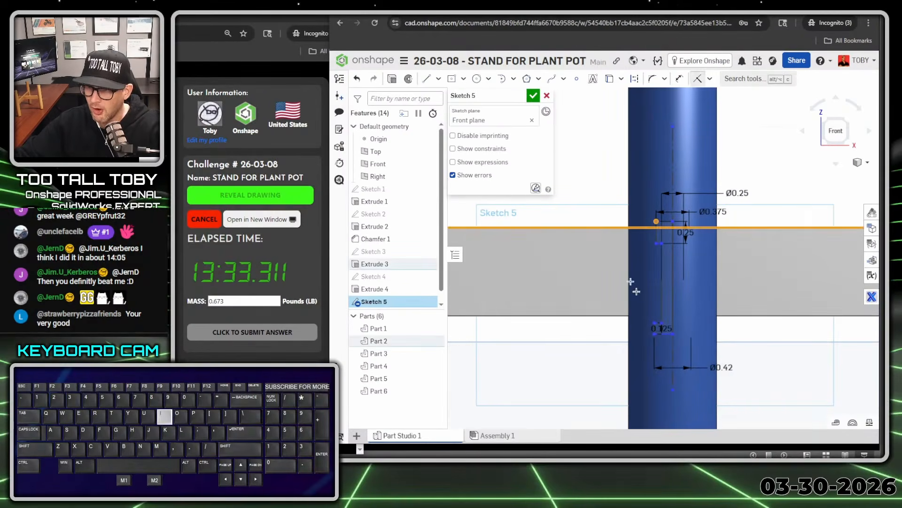
pyautogui.press('i')
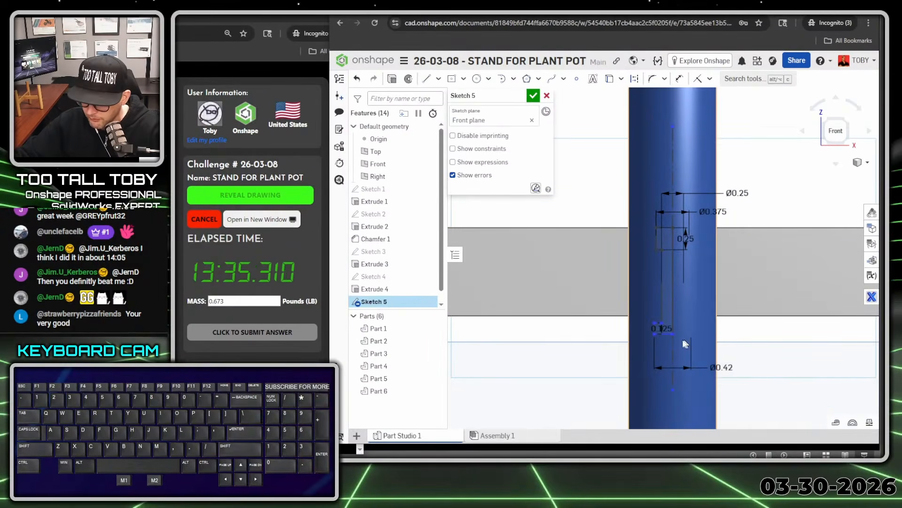
# Constrain the profile's lower endpoint on the centerline coincident with the crossbar's bottom edge
pyautogui.click(674, 337)
pyautogui.click(674, 337)
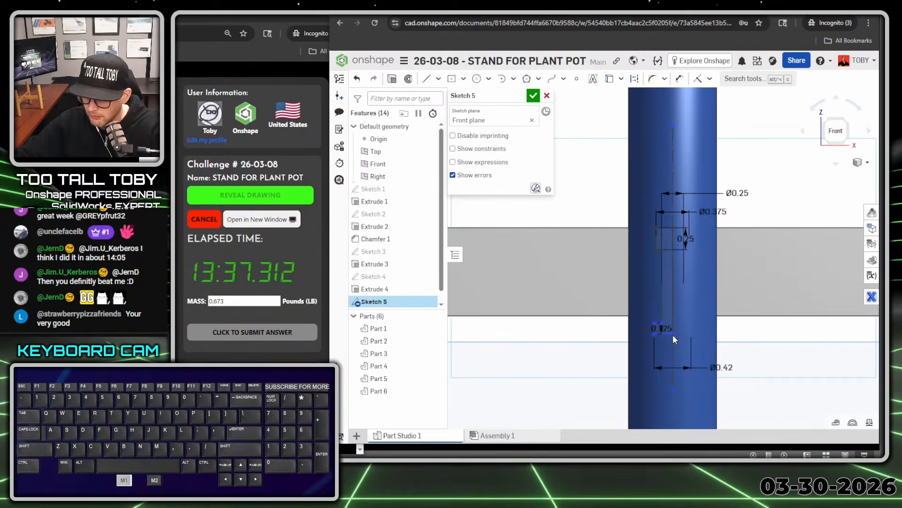
pyautogui.scroll(6, 674, 335)
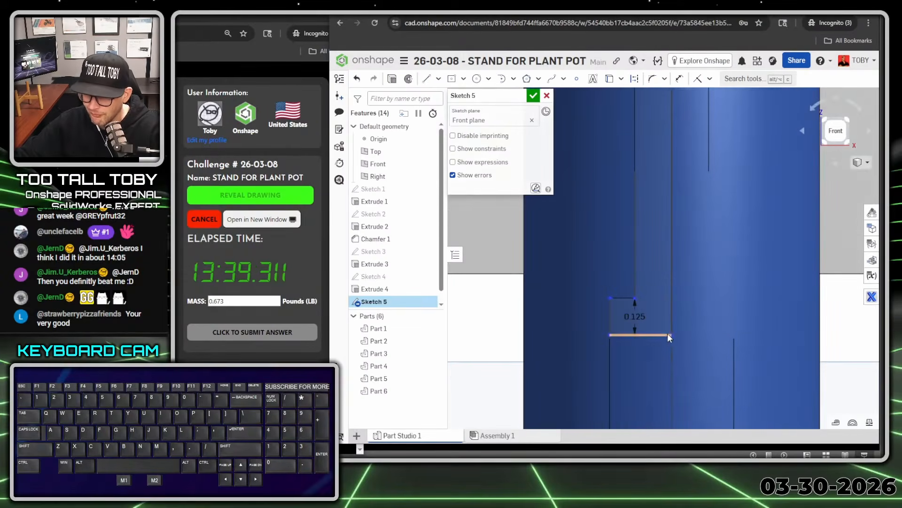
pyautogui.click(670, 335)
pyautogui.press('d')
pyautogui.scroll(-1, 820, 275)
pyautogui.scroll(-3, 821, 276)
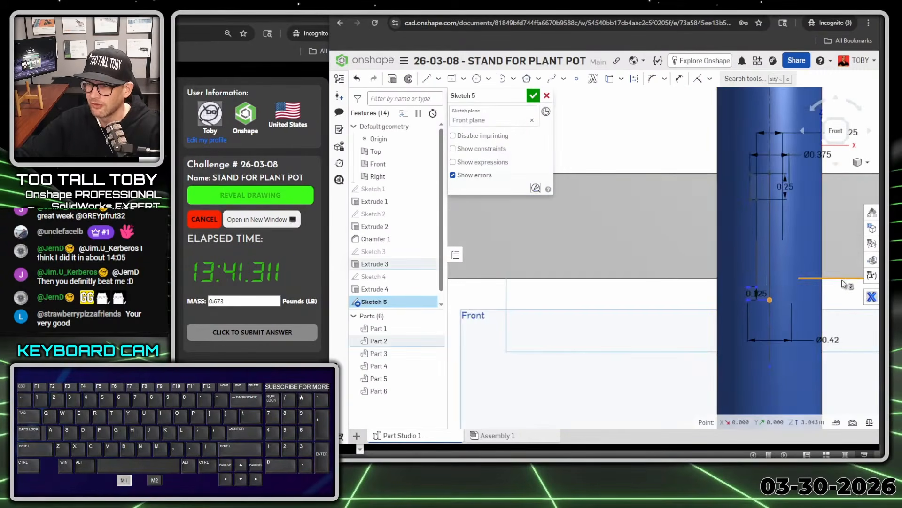
# Set up a full Revolve that removes material, using the hole profile and the construction centerline as its axis
pyautogui.scroll(-2, 817, 303)
pyautogui.scroll(-3, 817, 303)
pyautogui.moveTo(760, 274); pyautogui.dragTo(794, 290, button='right')
pyautogui.scroll(3, 822, 272)
pyautogui.scroll(2, 823, 271)
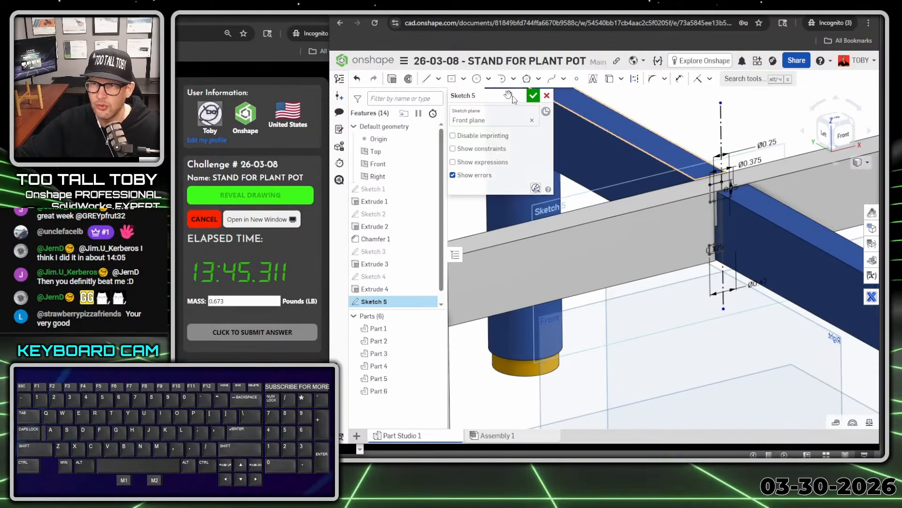
pyautogui.click(408, 80)
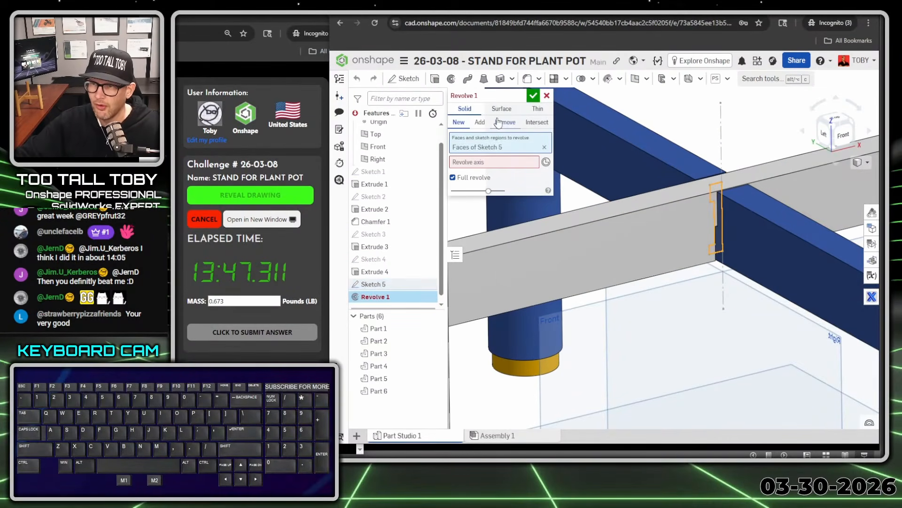
pyautogui.click(505, 122)
pyautogui.click(477, 162)
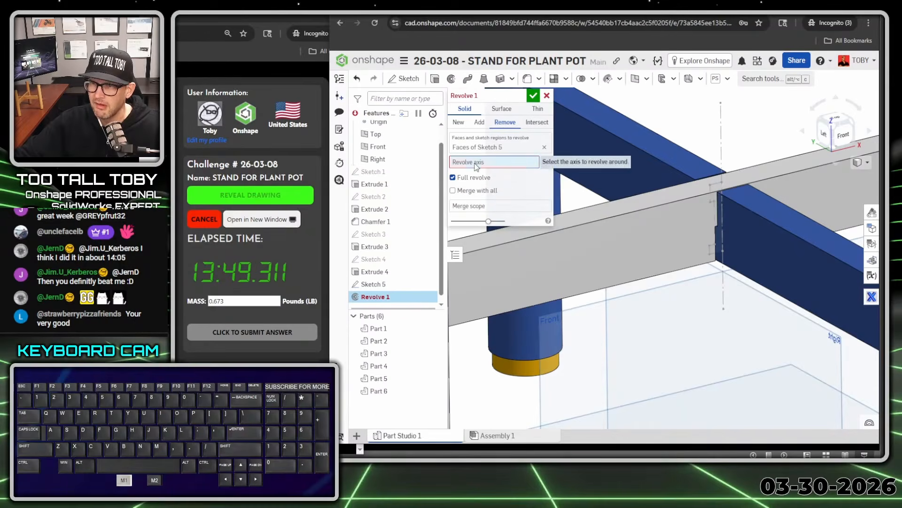
pyautogui.click(723, 149)
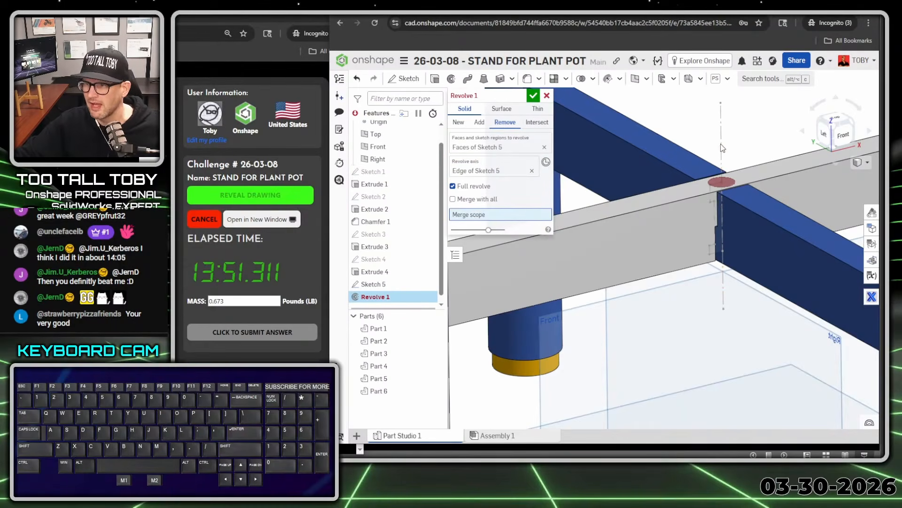
# Limit the revolved cut's merge scope to the two crossbar bodies, Part 2 and Part 1, check the counterbore from below, and accept it
pyautogui.click(689, 230)
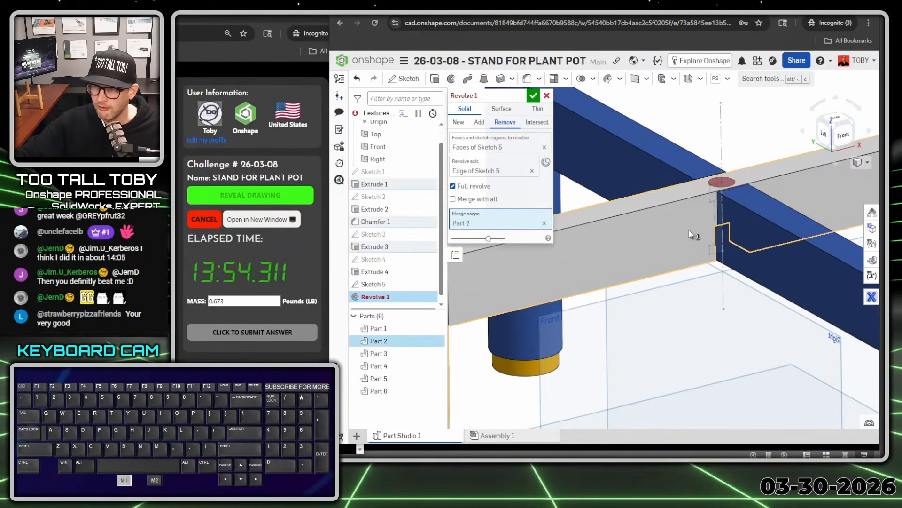
pyautogui.click(774, 271)
pyautogui.scroll(-4, 774, 271)
pyautogui.moveTo(753, 305); pyautogui.dragTo(753, 279, button='middle')
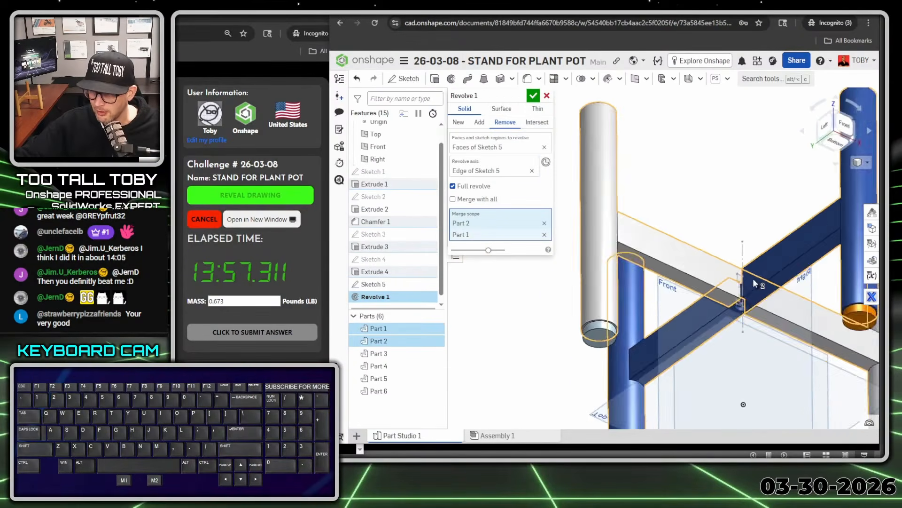
pyautogui.scroll(3, 752, 282)
pyautogui.scroll(5, 742, 312)
pyautogui.scroll(-5, 733, 318)
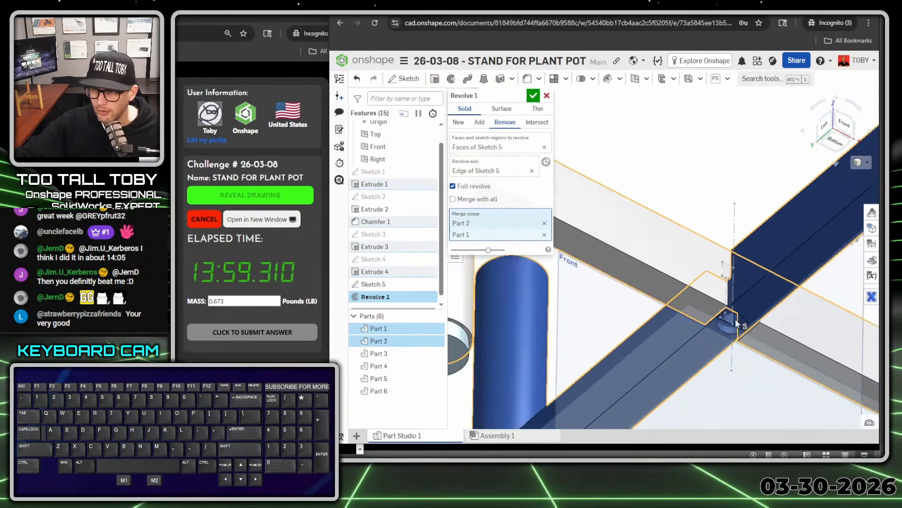
pyautogui.moveTo(735, 319); pyautogui.dragTo(727, 297, button='middle')
pyautogui.moveTo(728, 297); pyautogui.dragTo(745, 316, button='right')
pyautogui.hotkey('shift', '7')
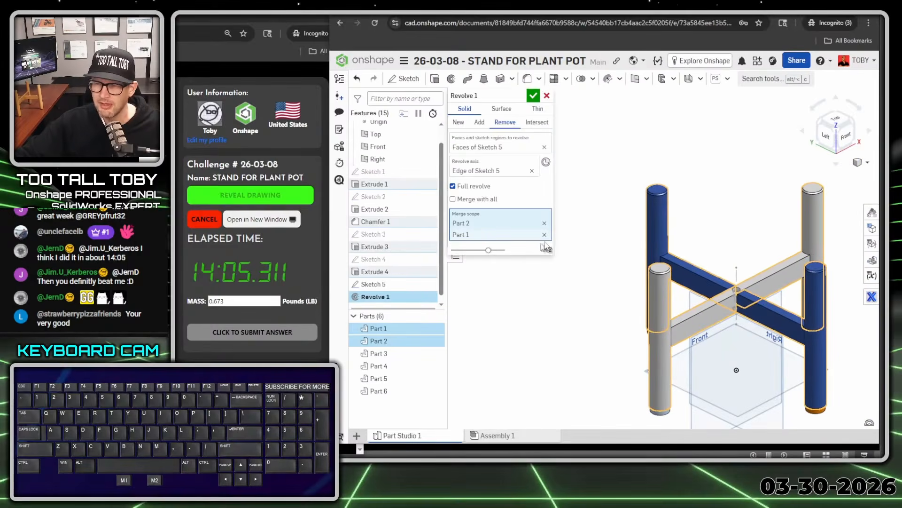
pyautogui.click(537, 97)
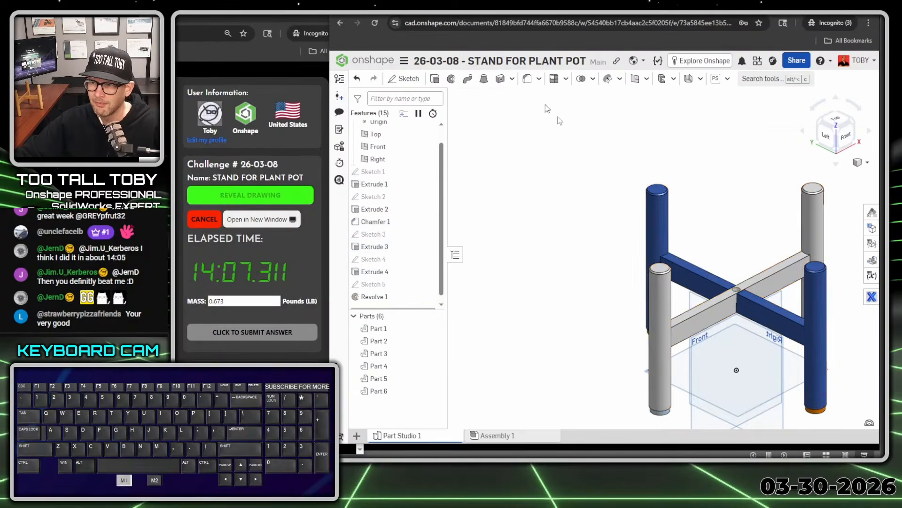
# Measure the mass of all six parts of the stand together
pyautogui.scroll(-3, 583, 266)
pyautogui.keyDown('ctrl'); pyautogui.moveTo(610, 303); pyautogui.dragTo(681, 273, button='right'); pyautogui.keyUp('ctrl')
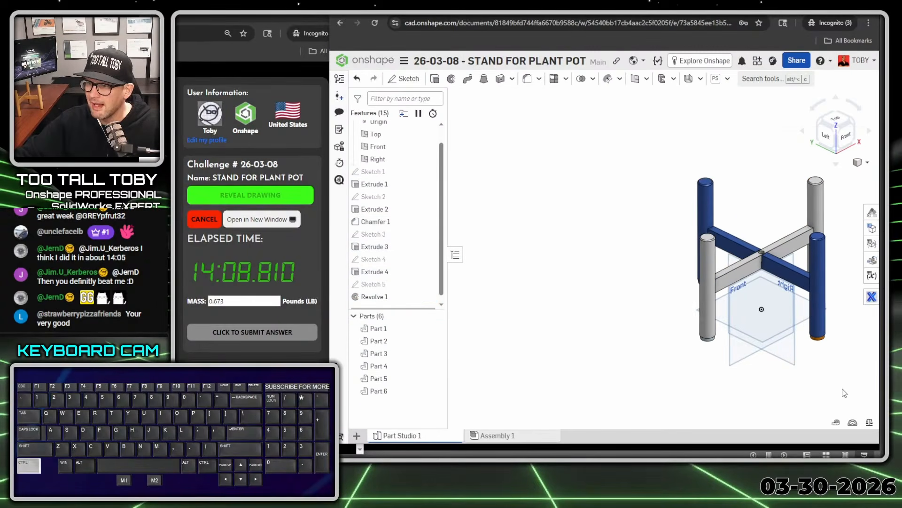
pyautogui.click(870, 423)
pyautogui.moveTo(680, 147); pyautogui.dragTo(854, 387)
pyautogui.hotkey('alt', '1')
pyautogui.click(611, 220)
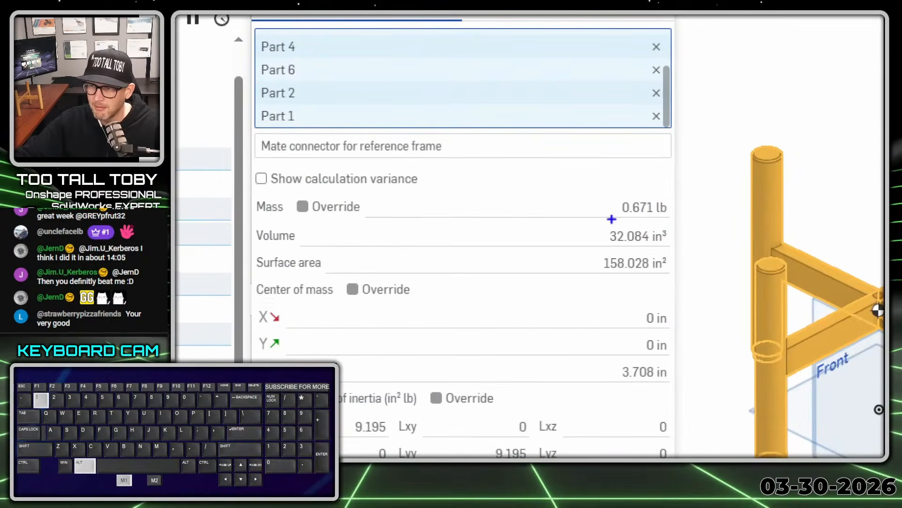
pyautogui.moveTo(615, 224)
pyautogui.mouseDown()
pyautogui.moveTo(661, 176)
pyautogui.moveTo(660, 230)
pyautogui.mouseUp()
pyautogui.hotkey('alt', '1')
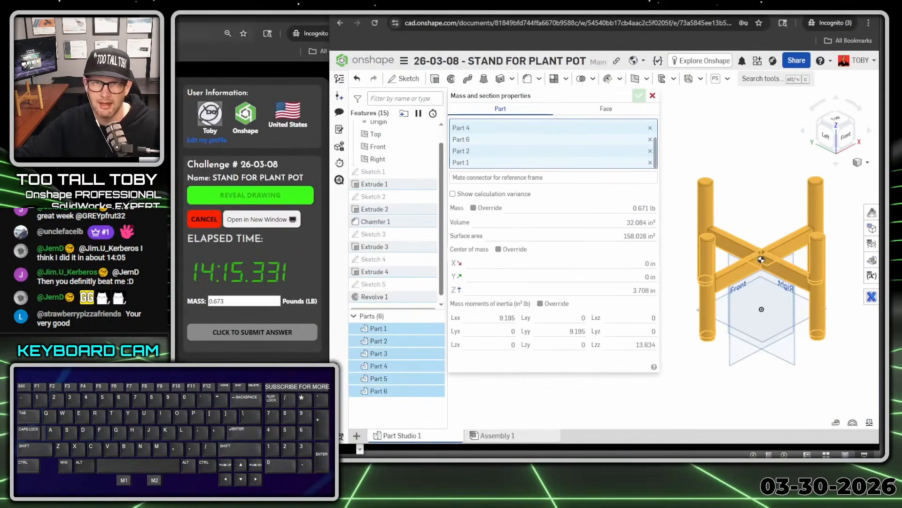
# Switch to the TooTallToby challenge page, submit 0.671 lb as the mass answer, and register the completed submission
pyautogui.moveTo(277, 18); pyautogui.dragTo(342, 19)
pyautogui.moveTo(143, 17); pyautogui.dragTo(596, 17)
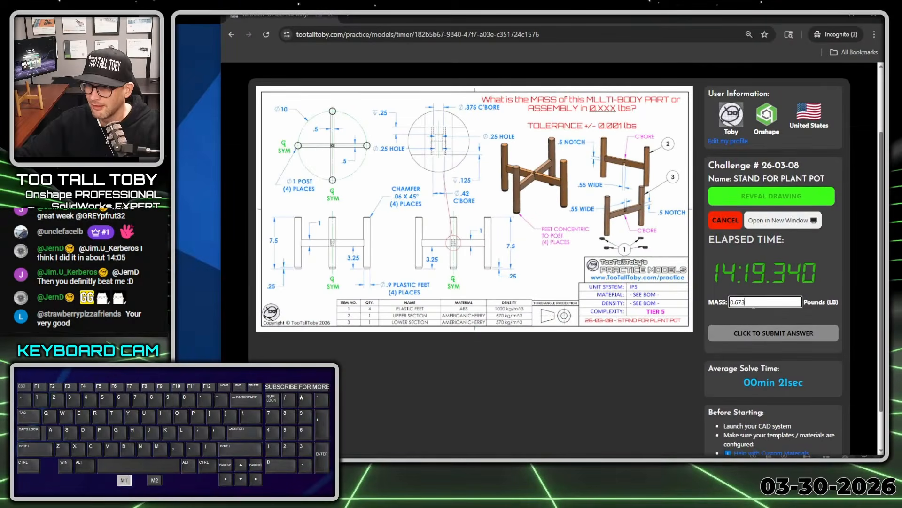
pyautogui.press('Return')
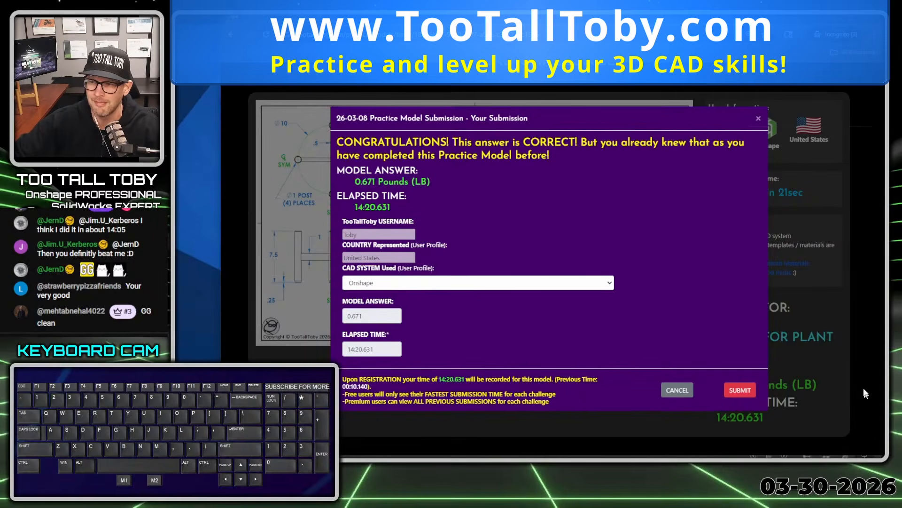
pyautogui.click(753, 394)
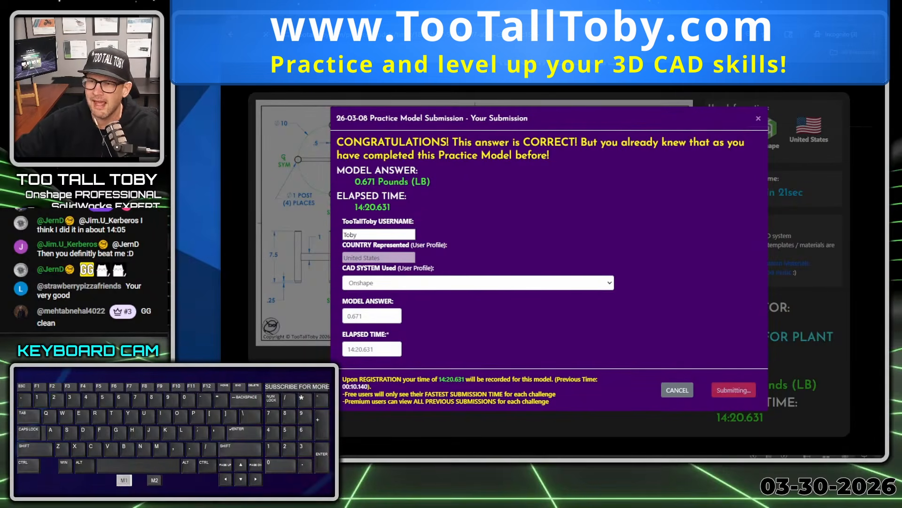